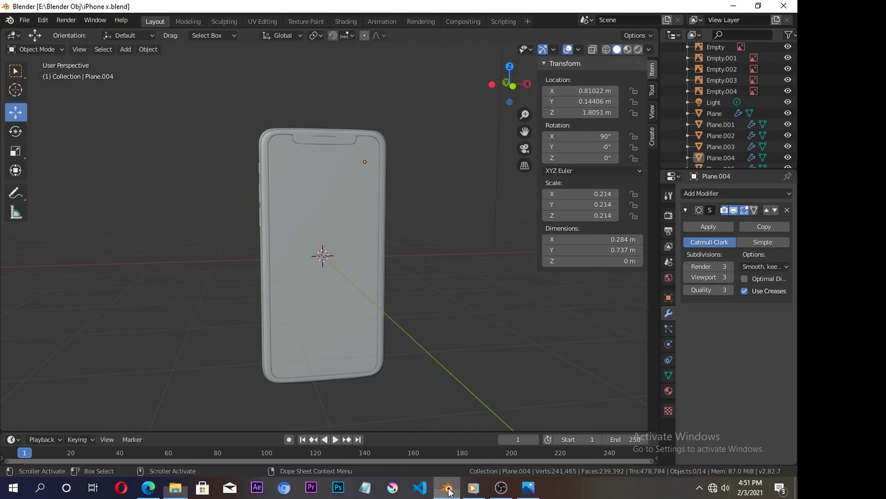
# Show the phone in Material Preview in the Shading workspace and select its outer frame.
pyautogui.moveTo(397, 106); pyautogui.dragTo(429, 103, button='middle')
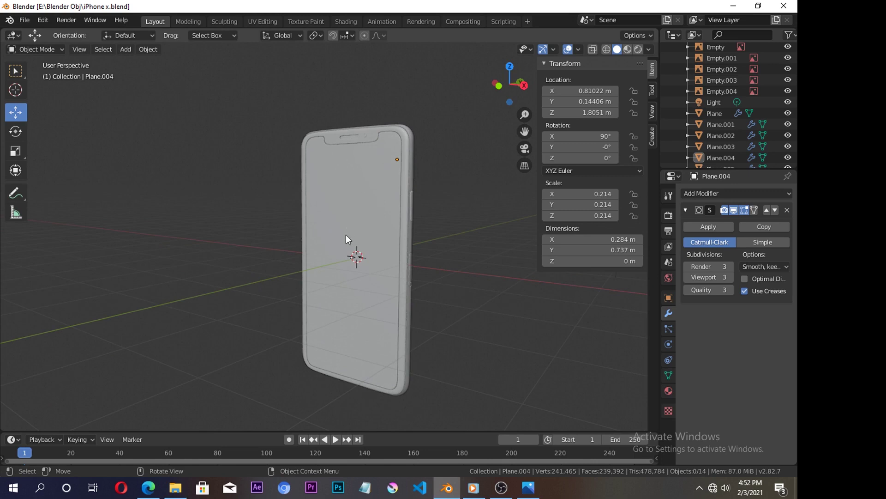
pyautogui.click(628, 49)
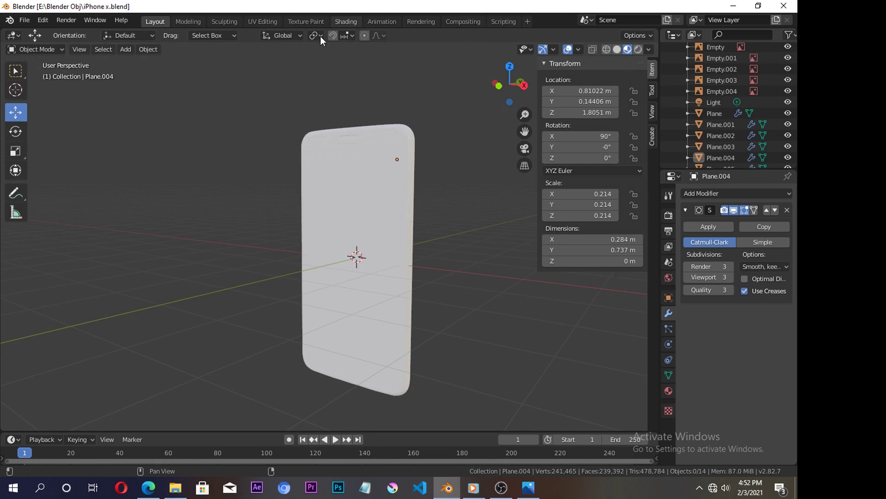
pyautogui.click(345, 21)
pyautogui.click(396, 192)
# Give the phone's screen plane a new material with the iPhone lock-screen image texture.
pyautogui.press('KP_Decimal')
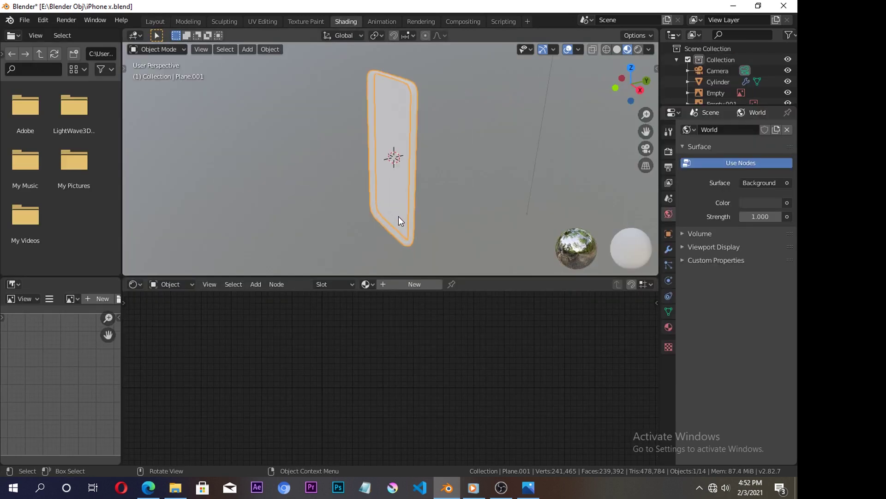
pyautogui.moveTo(415, 139); pyautogui.dragTo(365, 123, button='middle')
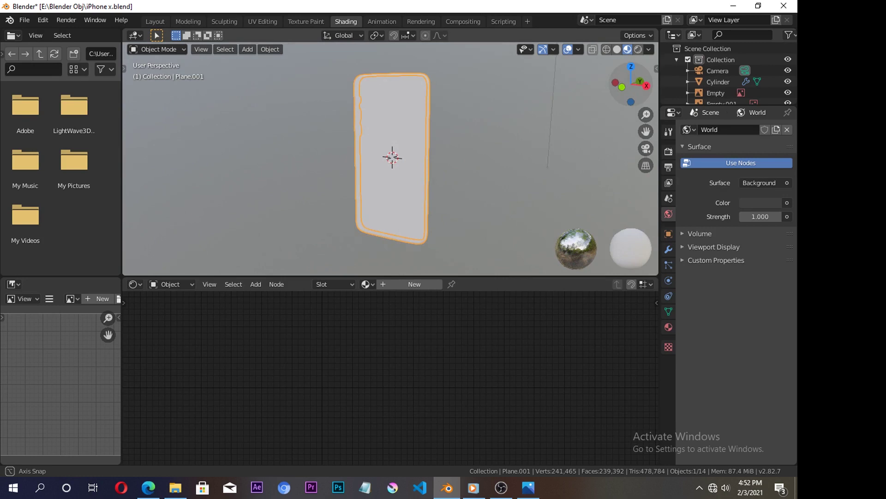
pyautogui.click(365, 122)
pyautogui.click(415, 284)
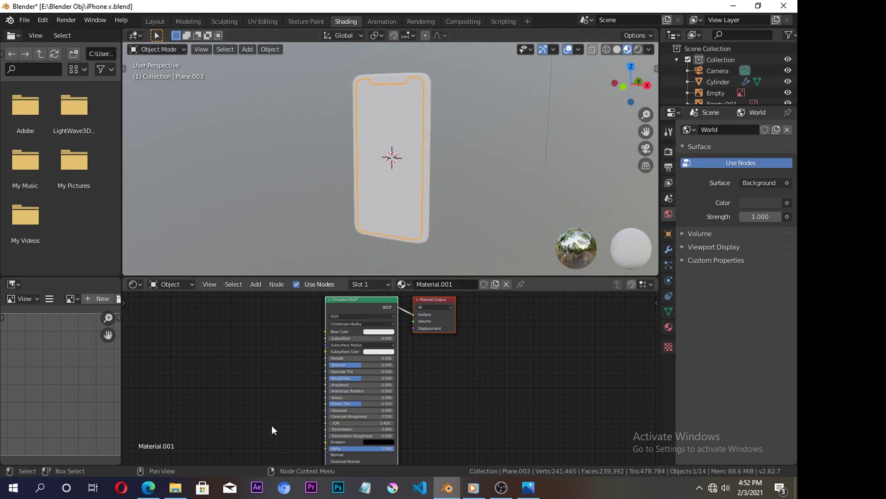
pyautogui.click(176, 487)
pyautogui.moveTo(178, 390)
pyautogui.mouseDown()
pyautogui.moveTo(357, 387)
pyautogui.moveTo(197, 342)
pyautogui.mouseUp()
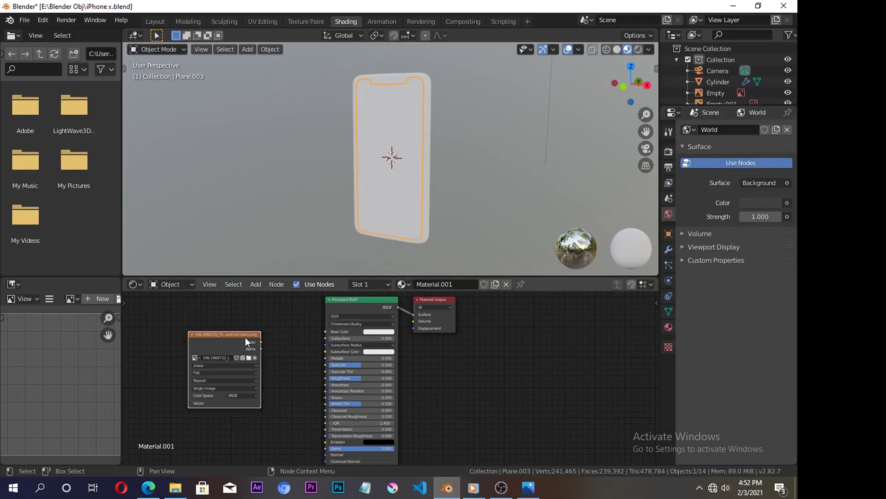
pyautogui.click(267, 312)
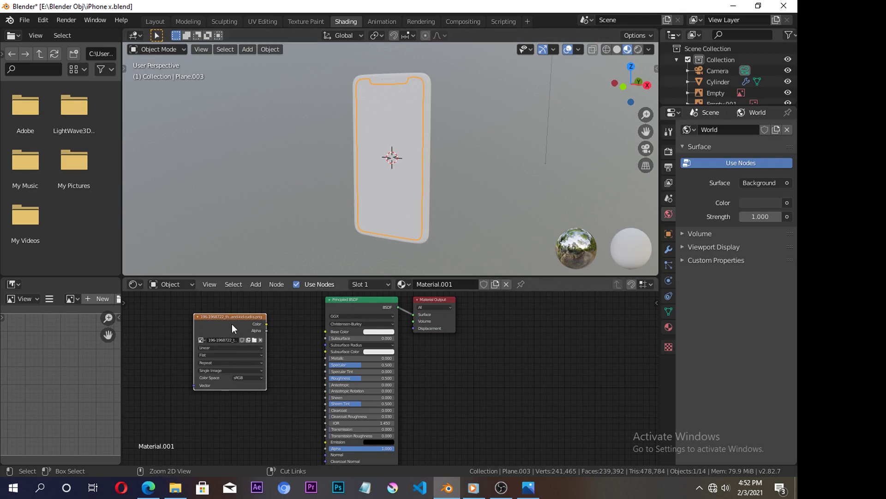
# Add Texture Coordinate and Mapping nodes, linking image Color to Base Color via Generated coordinates.
pyautogui.hotkey('ctrl', 't')
pyautogui.moveTo(207, 345)
pyautogui.mouseDown(button='middle')
pyautogui.moveTo(326, 346)
pyautogui.moveTo(318, 331)
pyautogui.mouseUp(button='middle')
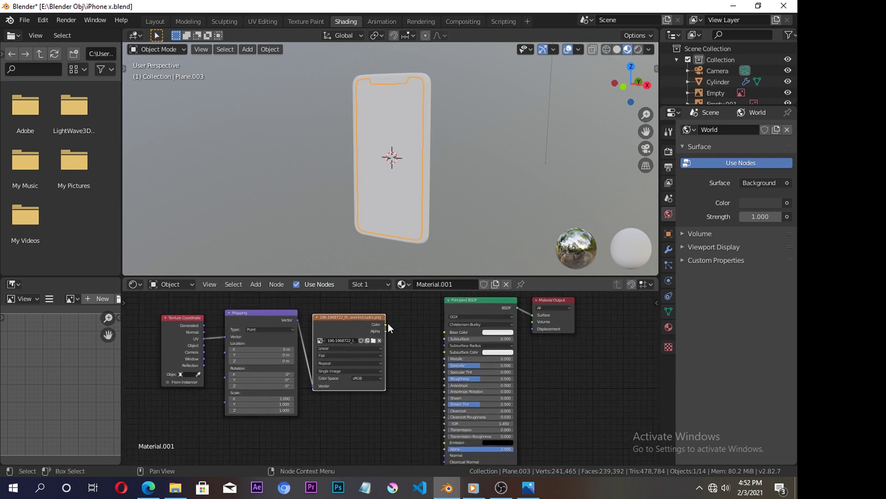
pyautogui.moveTo(386, 324); pyautogui.dragTo(438, 338)
pyautogui.click(204, 325)
pyautogui.moveTo(227, 334); pyautogui.dragTo(197, 322)
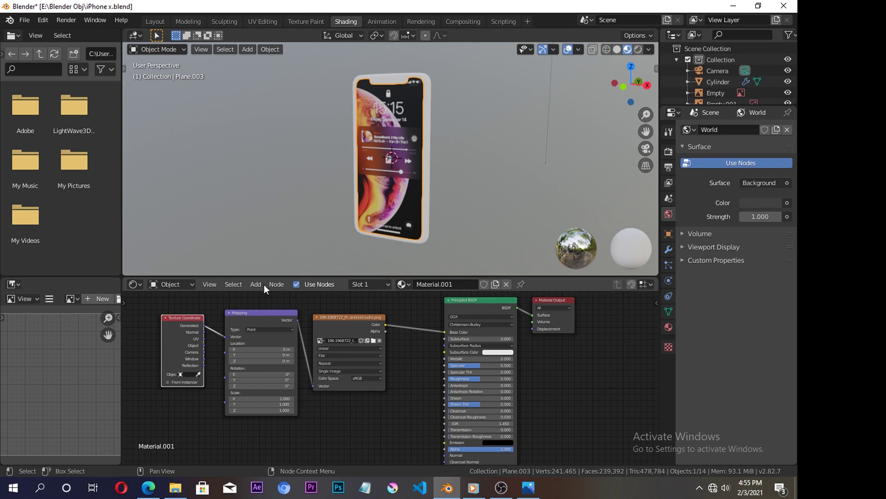
pyautogui.scroll(3, 382, 174)
pyautogui.press('z')
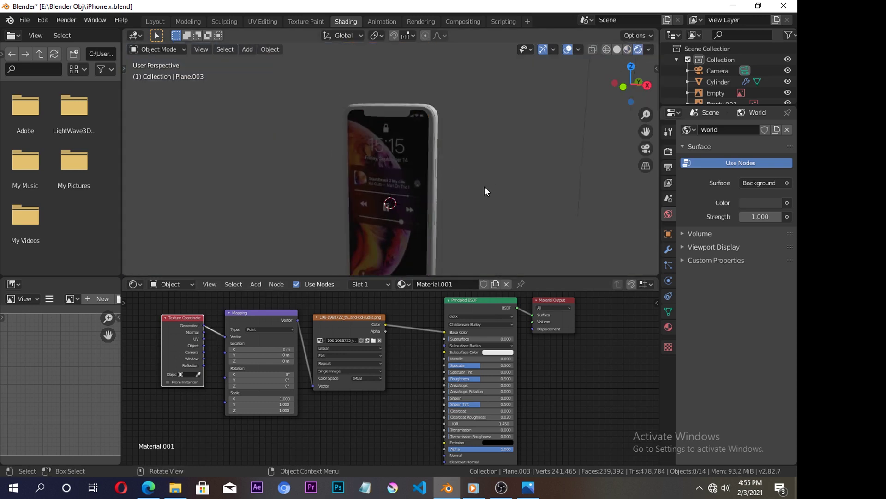
pyautogui.moveTo(437, 201)
pyautogui.mouseDown(button='middle')
pyautogui.moveTo(432, 174)
pyautogui.moveTo(421, 190)
pyautogui.mouseUp(button='middle')
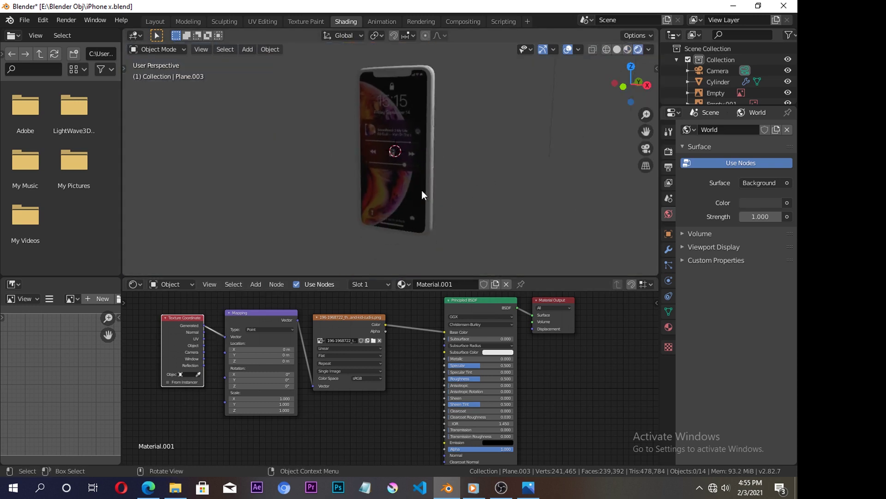
# In World shader nodes, add an Environment Texture feeding the Background Color.
pyautogui.click(192, 284)
pyautogui.click(182, 309)
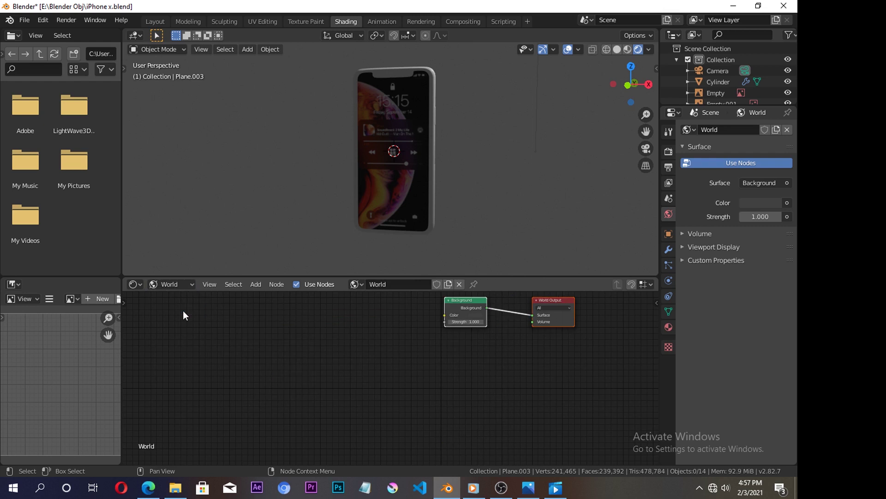
pyautogui.hotkey('shift', 'a')
pyautogui.click(370, 321)
pyautogui.write('en')
pyautogui.press('Return')
pyautogui.moveTo(400, 310); pyautogui.dragTo(444, 316)
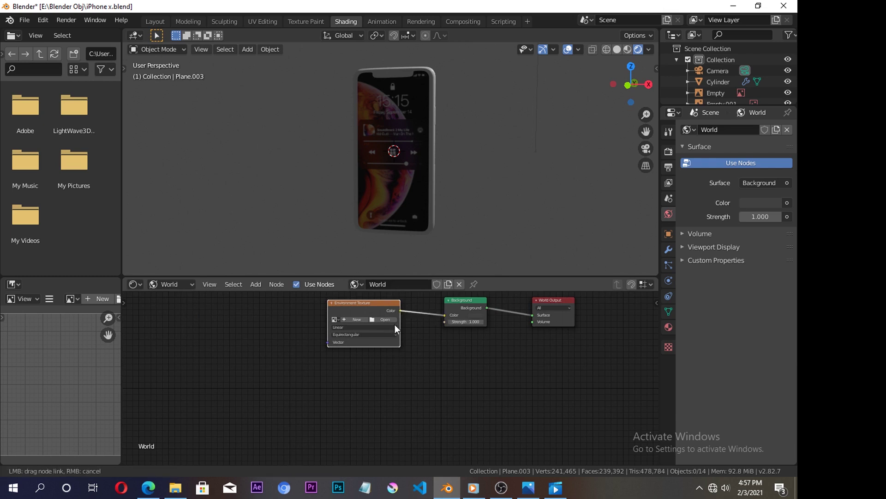
# Load old_room_4k-1.hdr from the Hdri folder into the environment texture.
pyautogui.click(381, 321)
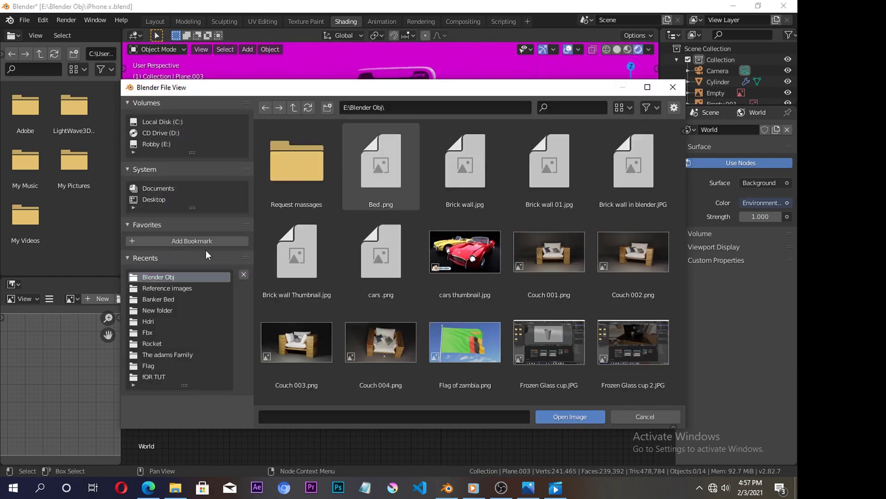
pyautogui.click(148, 320)
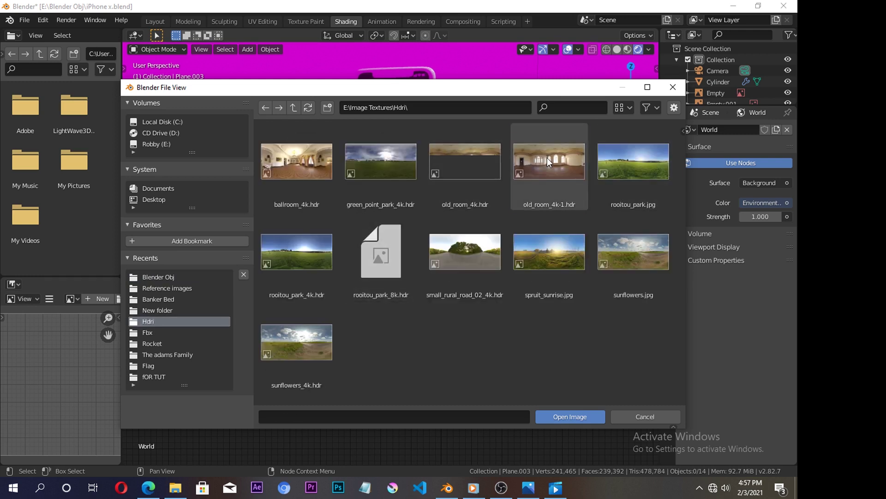
pyautogui.click(547, 157)
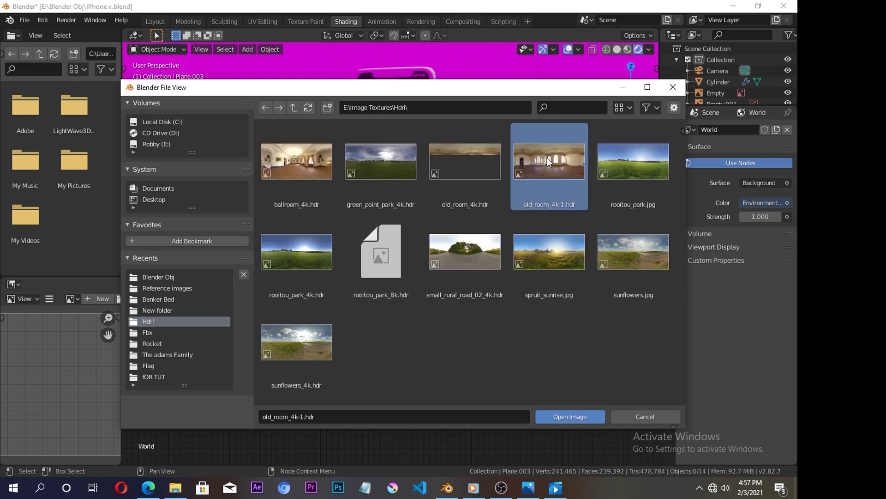
pyautogui.doubleClick(547, 157)
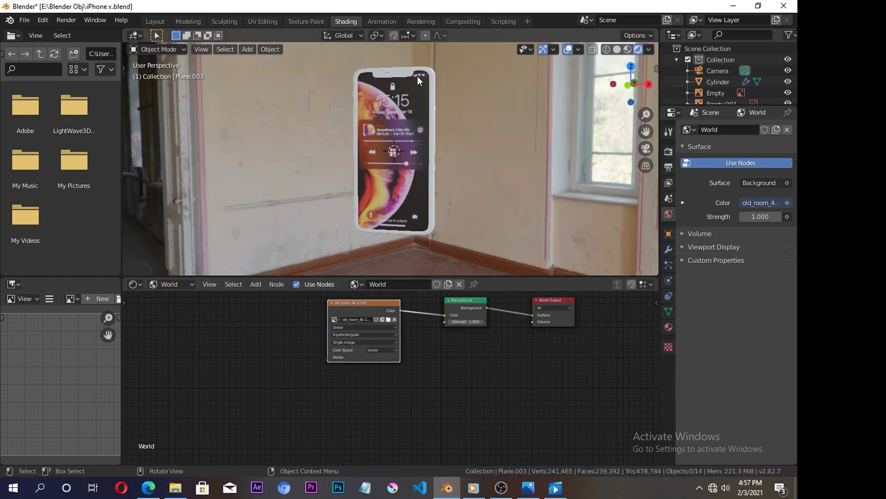
# Return the node editor to Object shaders and select the phone frame, Plane.001.
pyautogui.moveTo(392, 162)
pyautogui.mouseDown(button='middle')
pyautogui.moveTo(624, 152)
pyautogui.moveTo(531, 152)
pyautogui.mouseUp(button='middle')
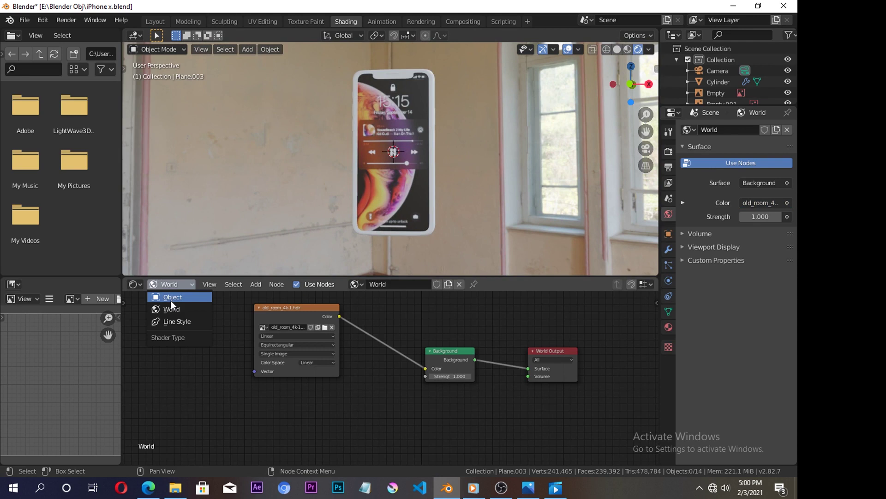
pyautogui.click(171, 299)
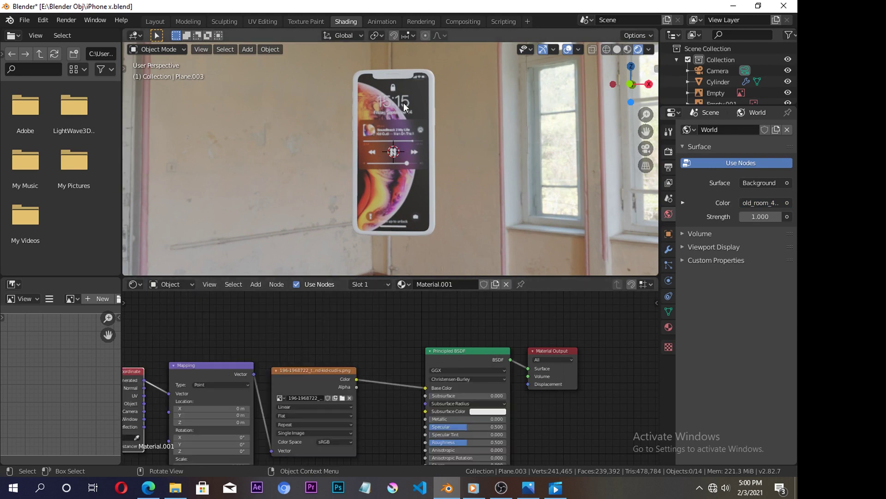
pyautogui.click(431, 73)
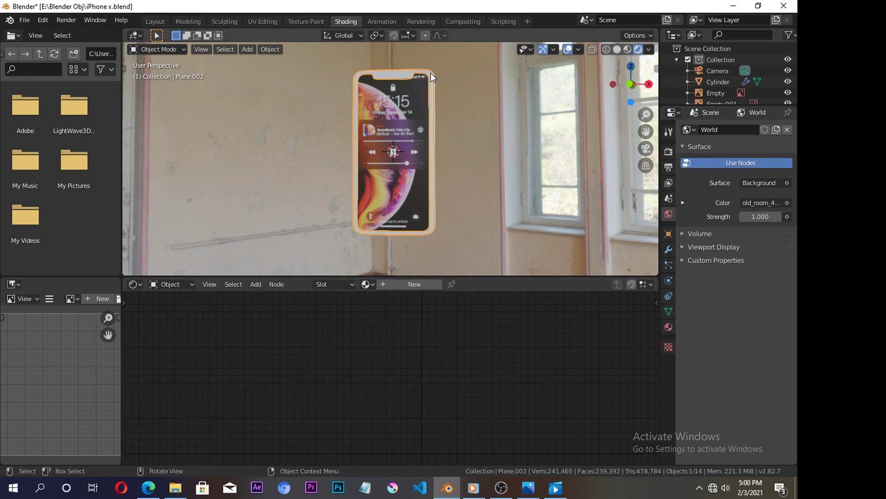
pyautogui.moveTo(431, 73)
pyautogui.mouseDown(button='middle')
pyautogui.moveTo(416, 115)
pyautogui.moveTo(508, 176)
pyautogui.mouseUp(button='middle')
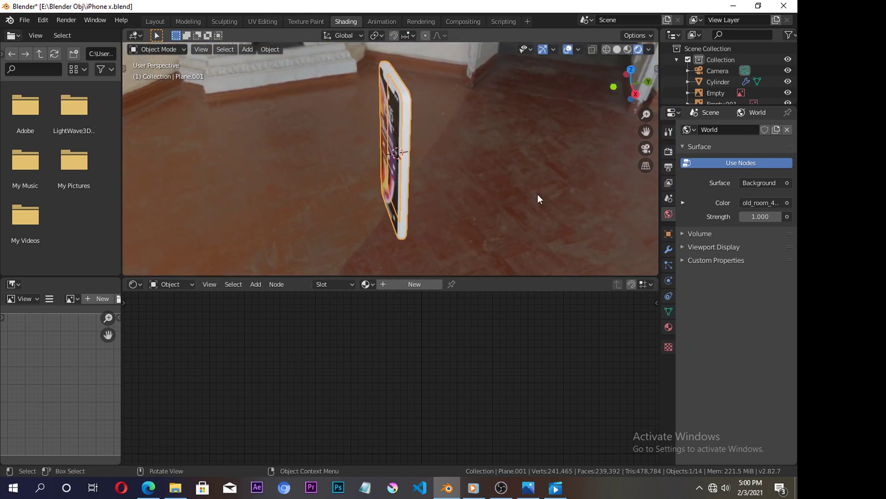
# Create a new frame material with Metallic 1.000 and Roughness 0.191.
pyautogui.click(410, 284)
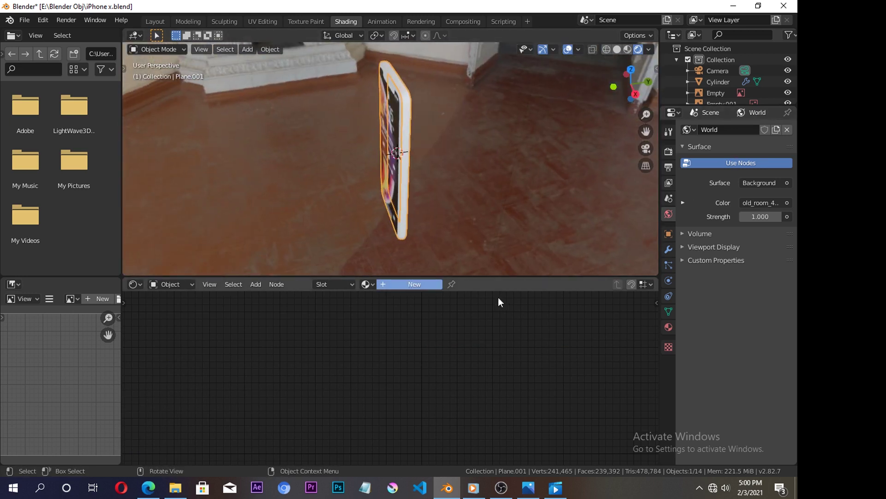
pyautogui.click(384, 285)
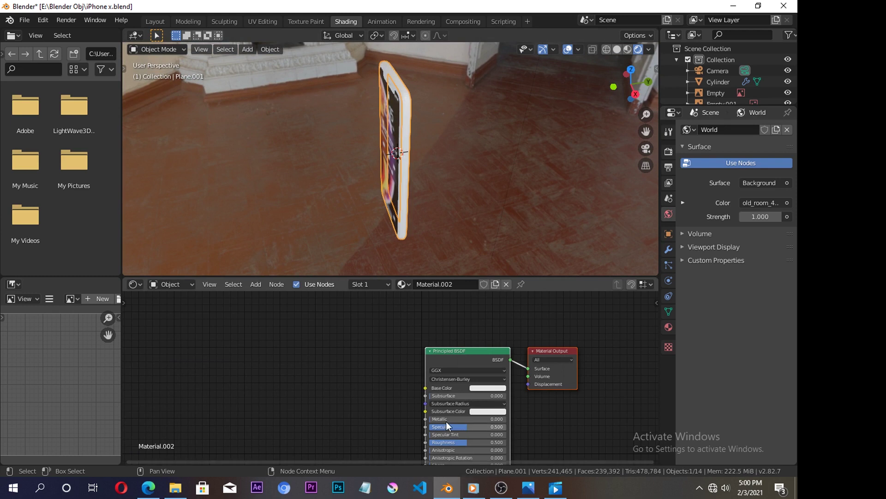
pyautogui.moveTo(446, 419); pyautogui.dragTo(506, 419)
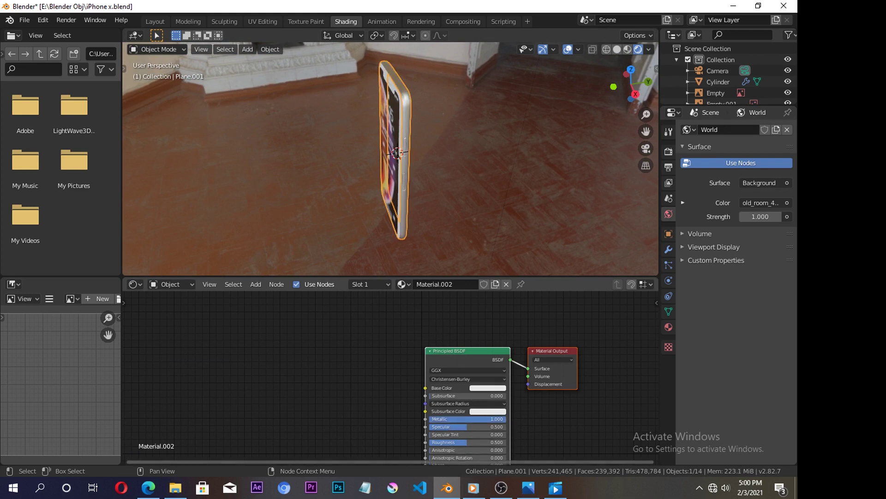
pyautogui.moveTo(468, 442); pyautogui.dragTo(445, 441)
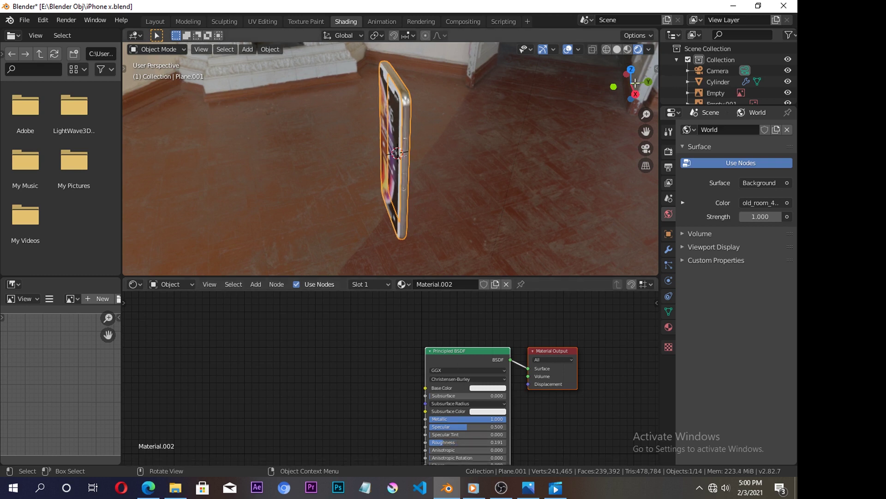
# Orbit to a tilted front view and select the phone's screen plane.
pyautogui.moveTo(630, 82)
pyautogui.mouseDown()
pyautogui.moveTo(646, 83)
pyautogui.moveTo(343, 99)
pyautogui.mouseUp()
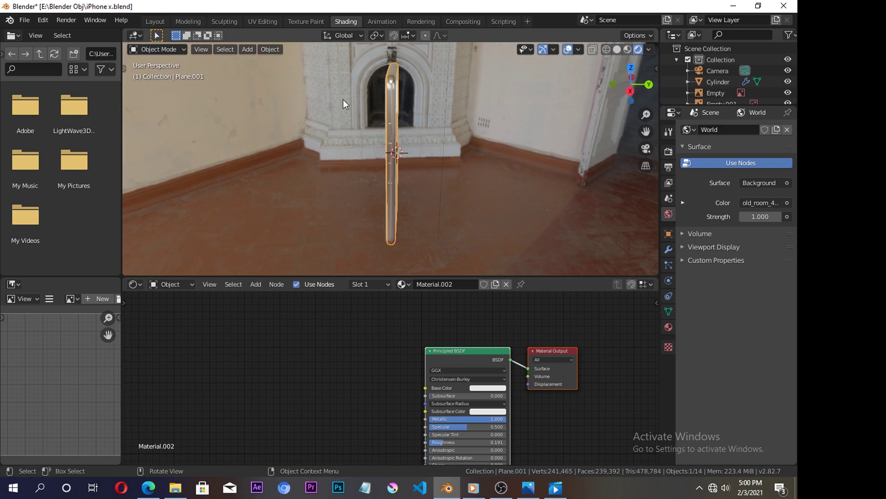
pyautogui.scroll(1, 390, 127)
pyautogui.scroll(1, 392, 92)
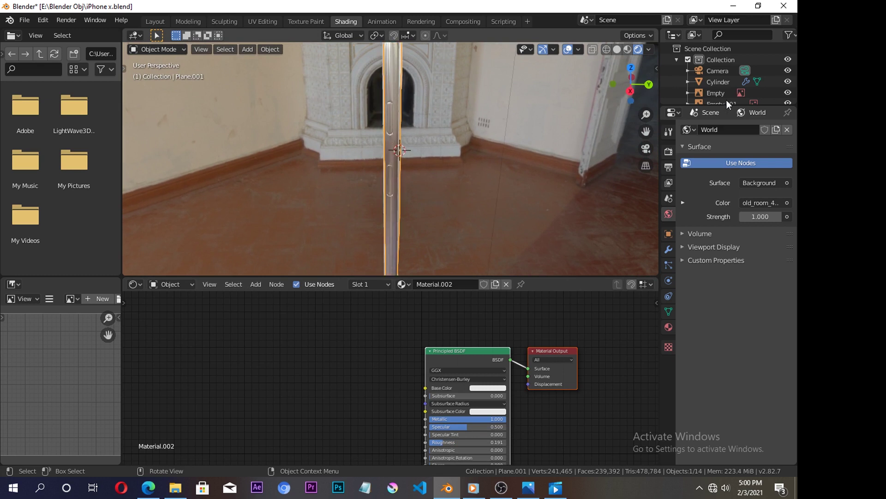
pyautogui.moveTo(630, 83)
pyautogui.mouseDown()
pyautogui.moveTo(615, 92)
pyautogui.moveTo(631, 83)
pyautogui.mouseUp()
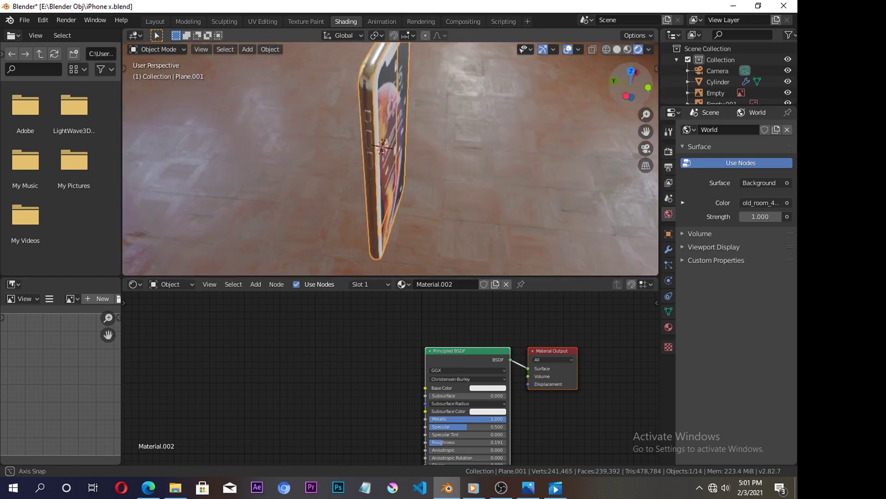
pyautogui.click(383, 152)
pyautogui.press('Home')
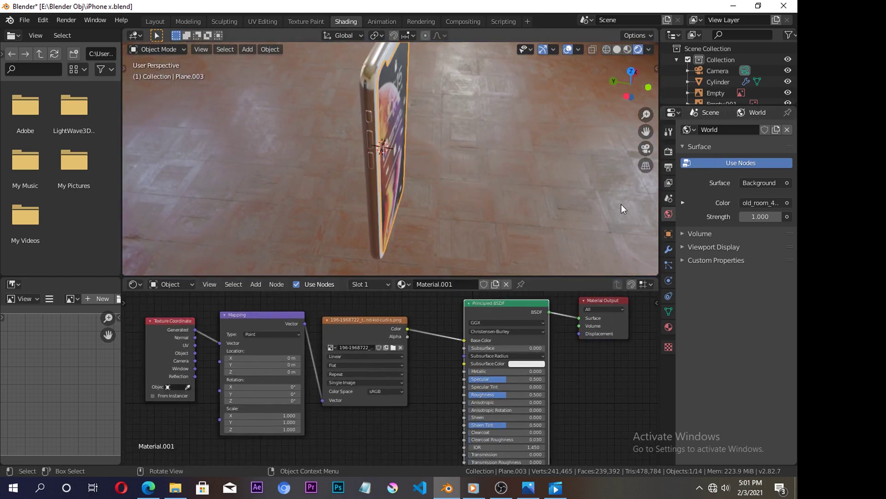
# Switch the screen material's surface to Glass BSDF, then minimize Blender to reveal Pictures\Iphone.
pyautogui.click(773, 185)
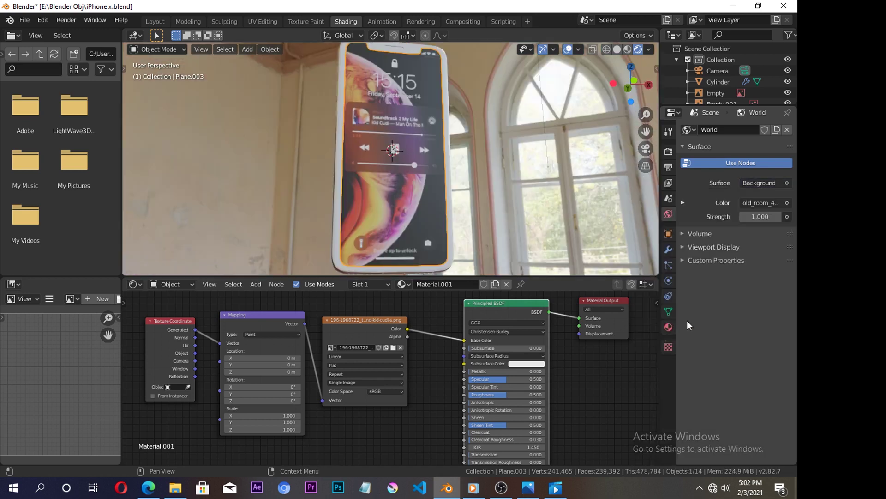
pyautogui.click(669, 327)
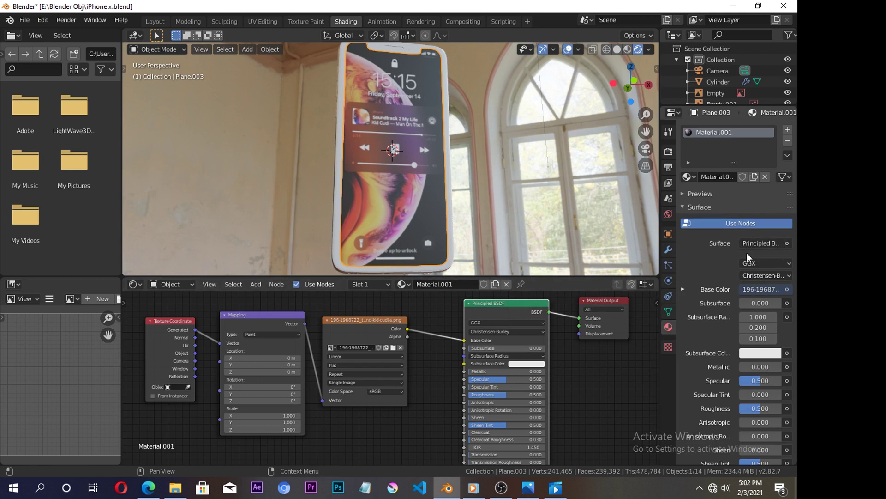
pyautogui.click(755, 242)
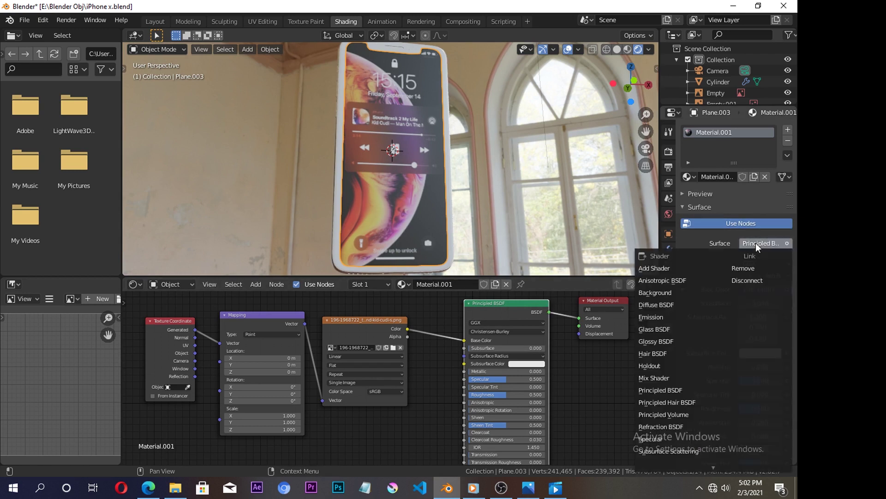
pyautogui.click(650, 329)
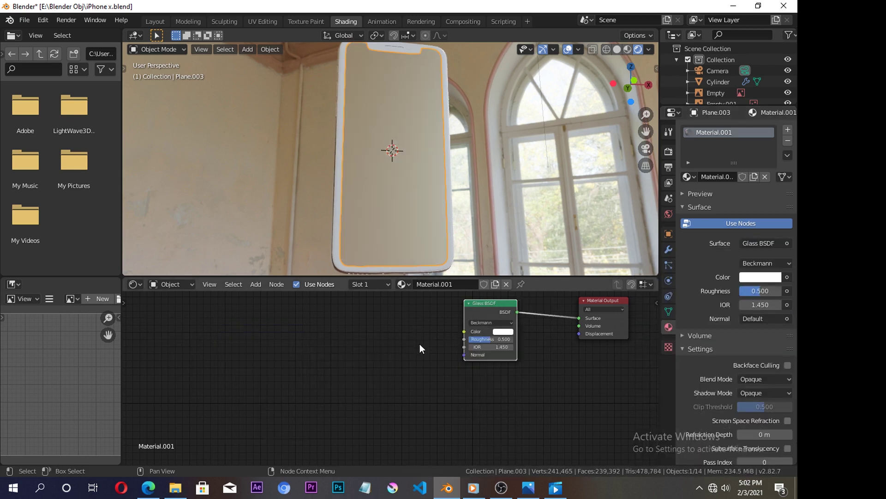
pyautogui.click(446, 483)
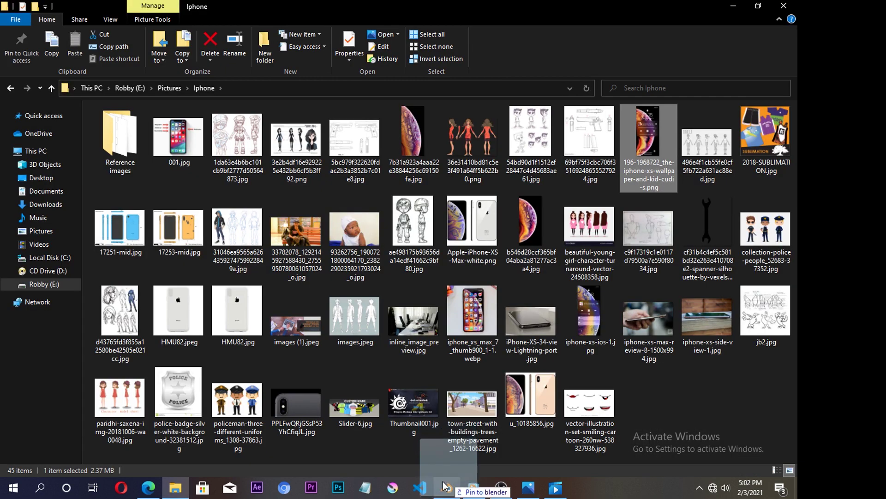
pyautogui.click(447, 482)
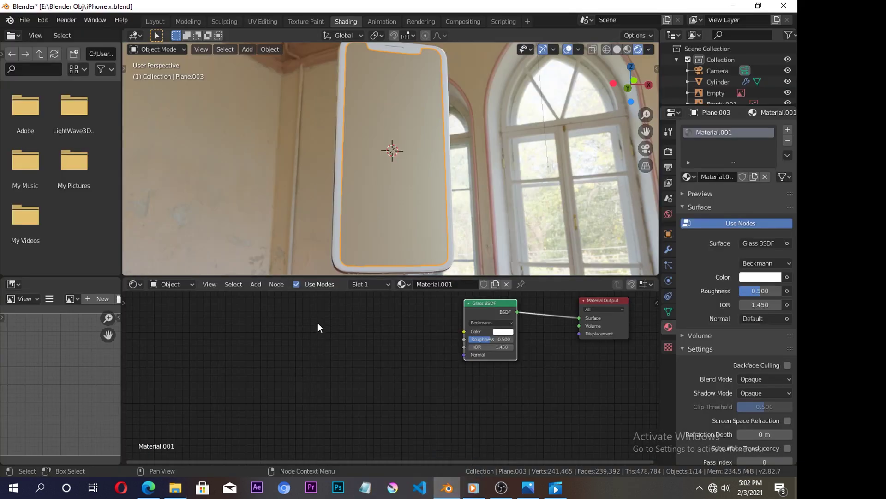
pyautogui.moveTo(318, 323); pyautogui.dragTo(318, 323)
pyautogui.moveTo(392, 329); pyautogui.dragTo(465, 331)
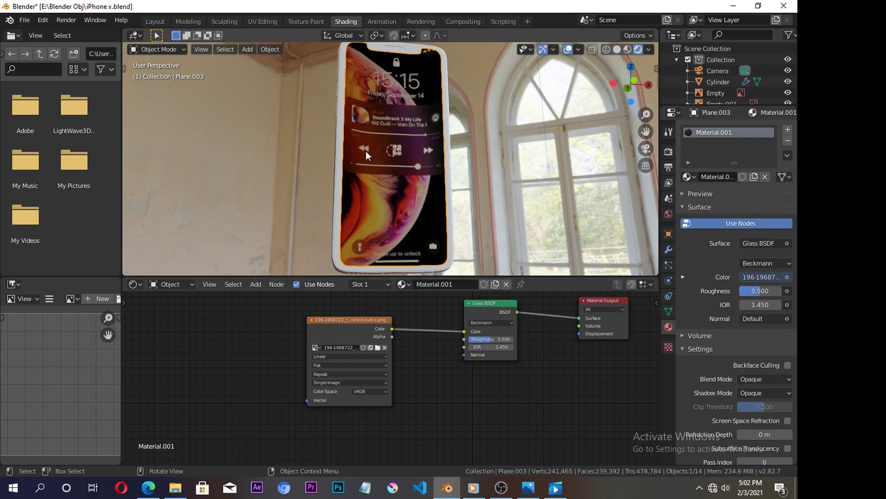
pyautogui.click(43, 20)
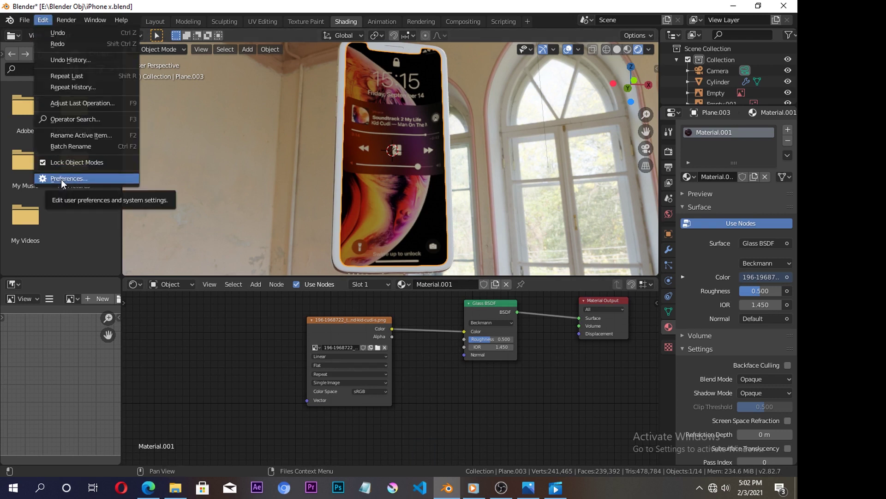
pyautogui.click(61, 179)
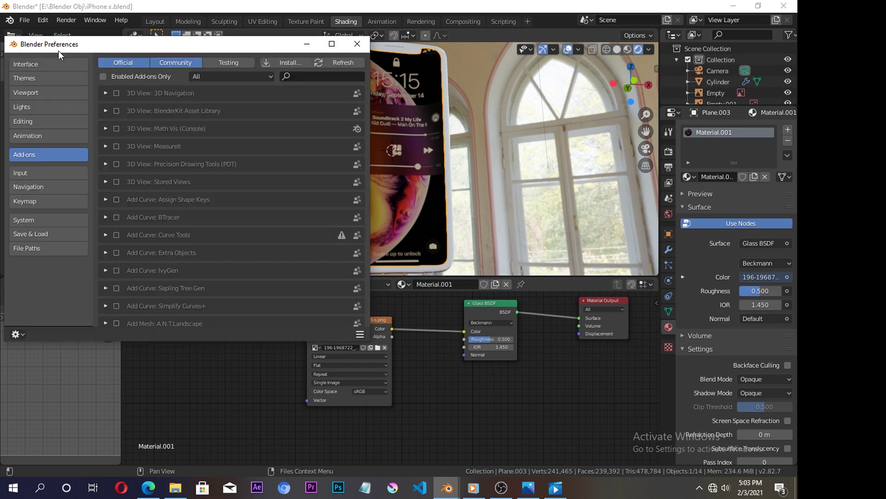
pyautogui.click(309, 76)
pyautogui.write('w')
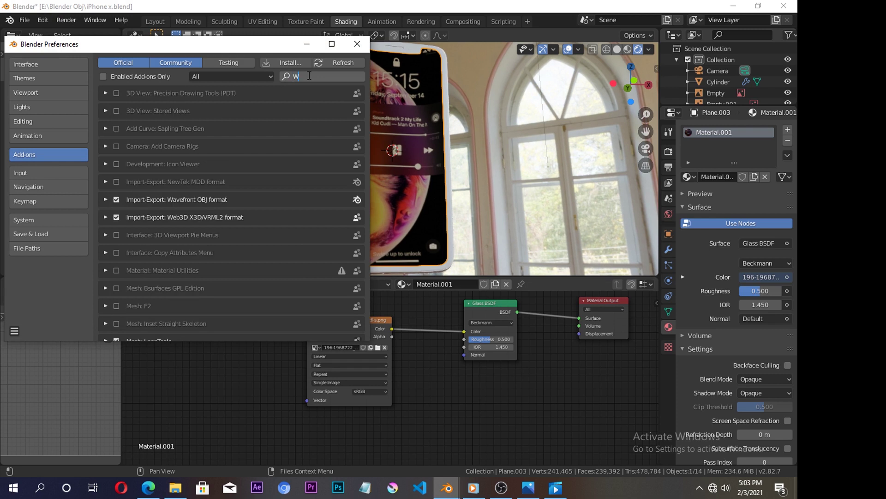
pyautogui.write('R')
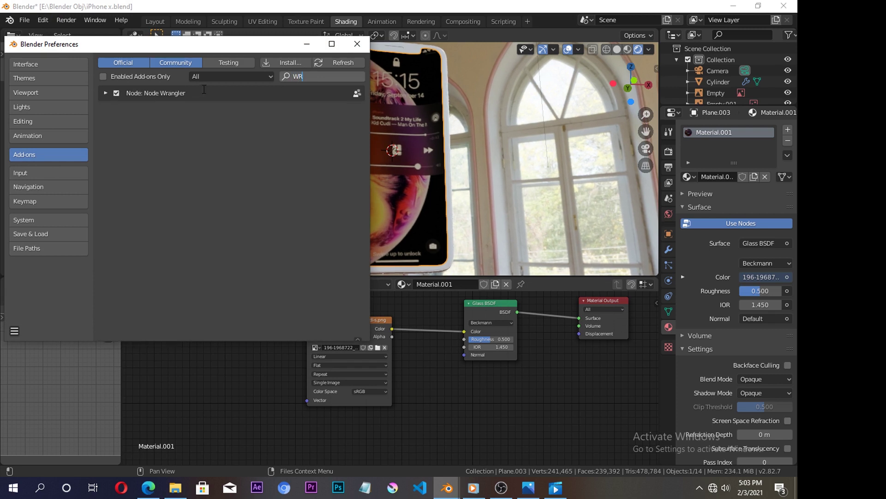
pyautogui.click(360, 45)
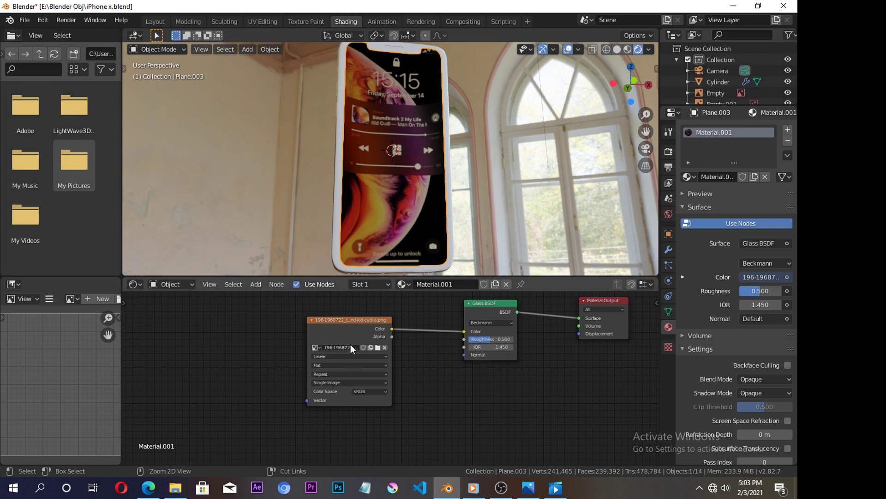
# Drive the screen texture via Generated coordinates and Mapping, and enable Screen Space Refraction.
pyautogui.hotkey('ctrl', 't')
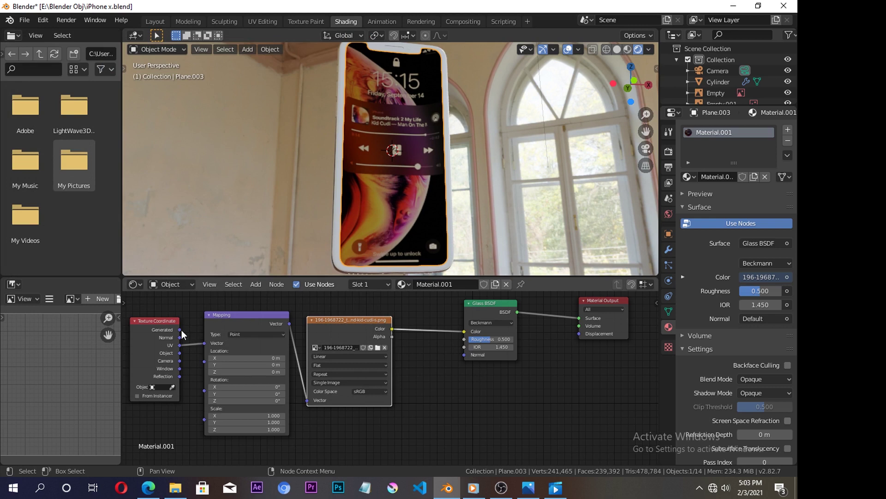
pyautogui.moveTo(180, 330); pyautogui.dragTo(205, 345)
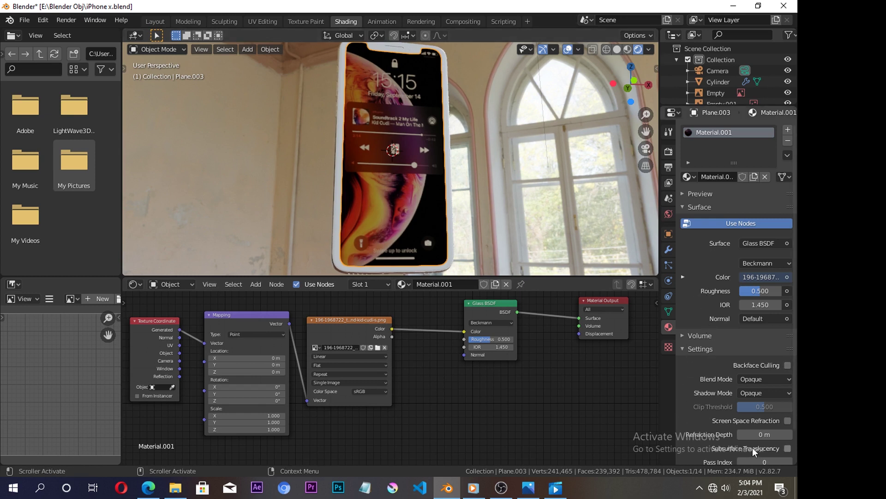
pyautogui.click(788, 420)
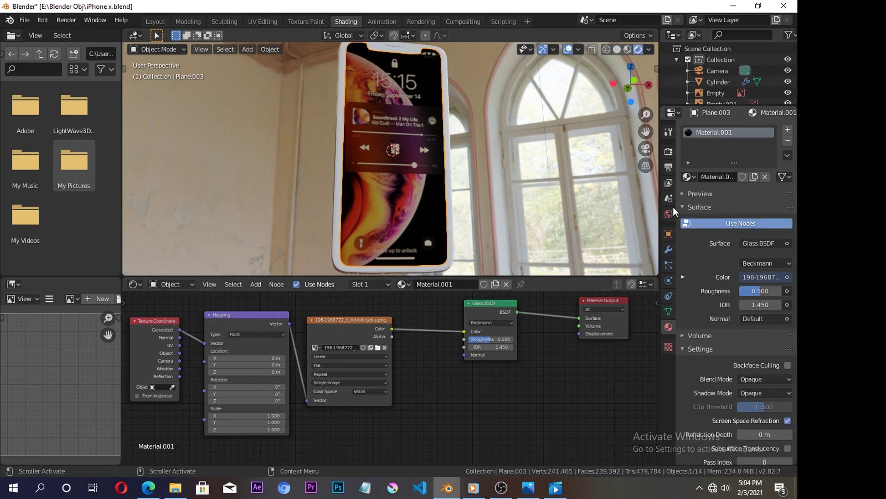
# Enable Screen Space Reflections in the Eevee render settings.
pyautogui.click(669, 152)
pyautogui.click(684, 258)
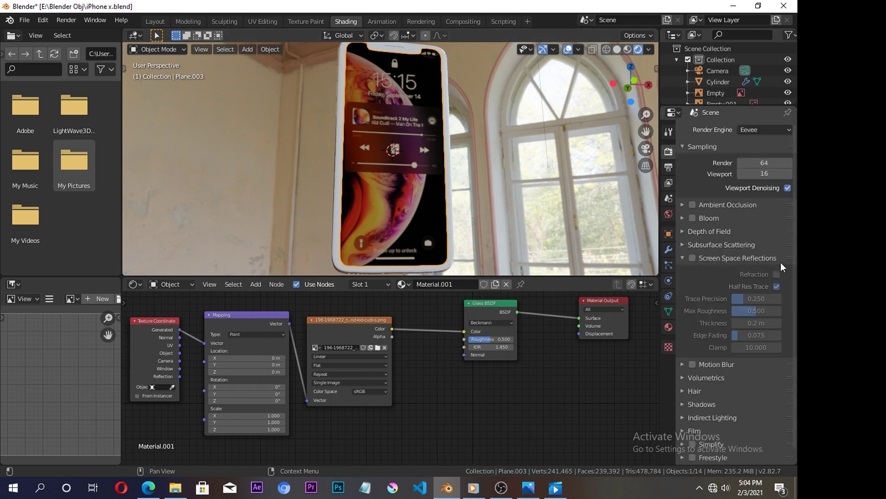
pyautogui.click(693, 258)
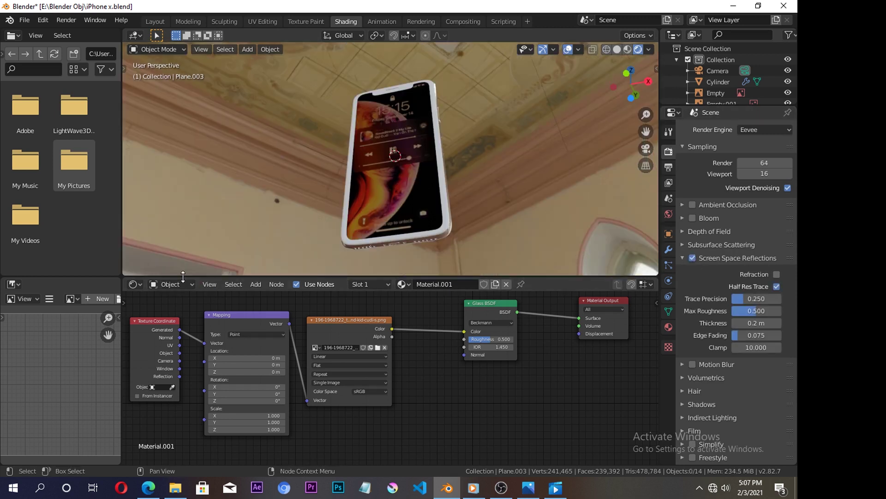
pyautogui.click(184, 282)
# In World nodes, duplicate the environment texture and Background nodes.
pyautogui.click(181, 309)
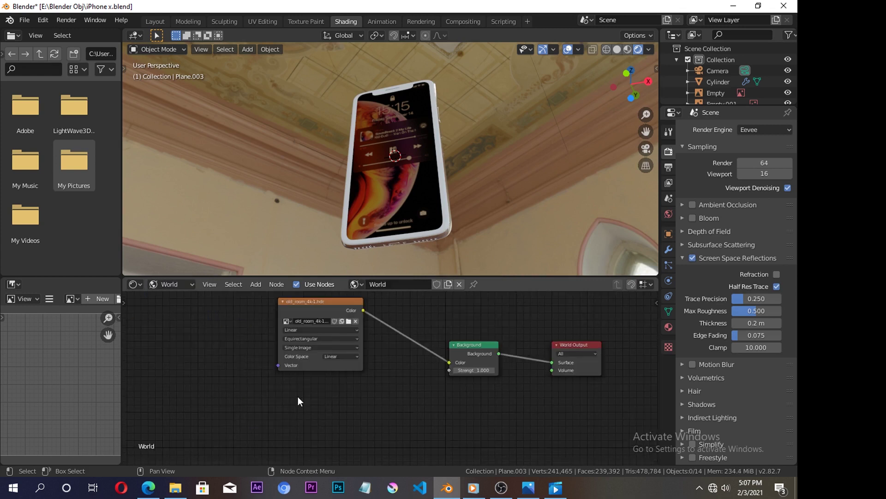
pyautogui.click(317, 303)
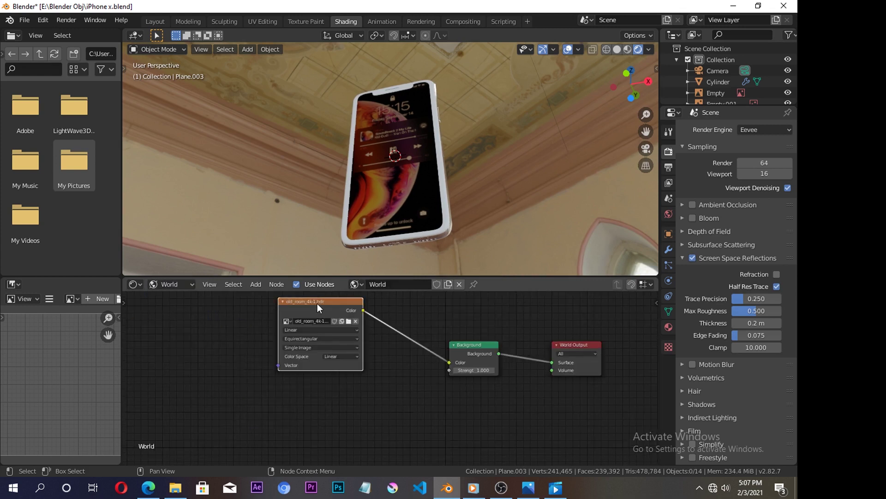
pyautogui.hotkey('shift', 'd')
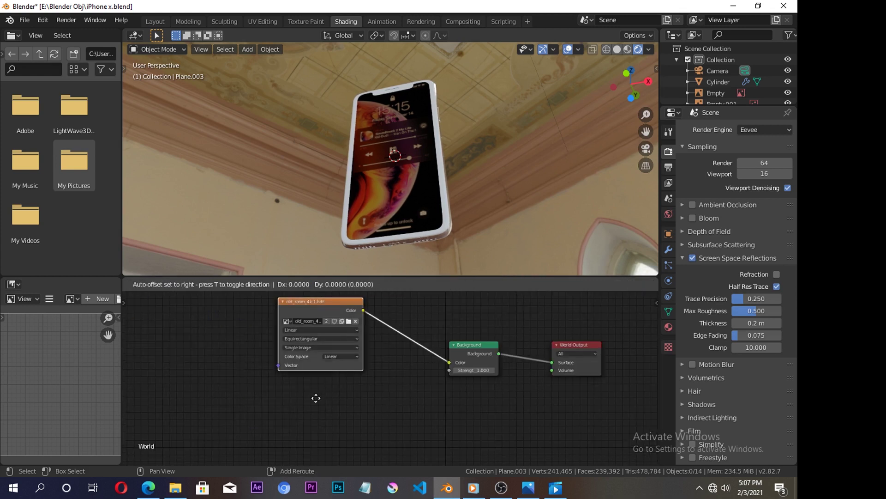
pyautogui.click(312, 391)
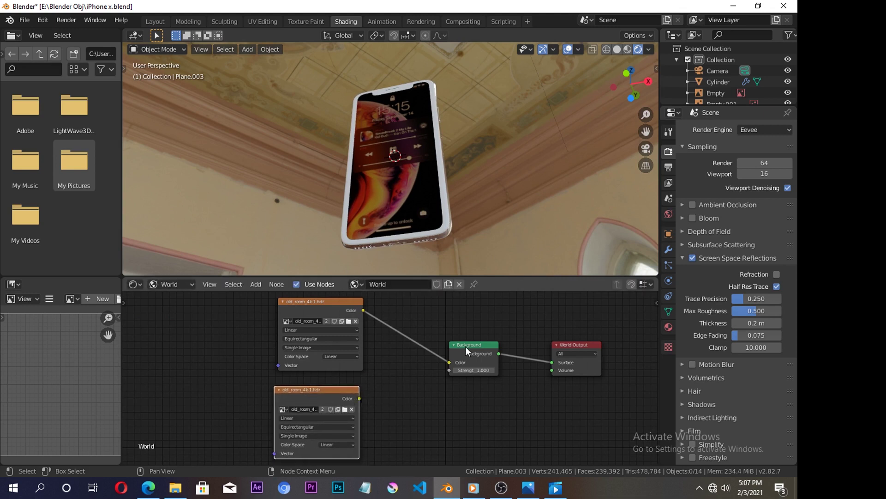
pyautogui.moveTo(466, 347); pyautogui.dragTo(448, 316)
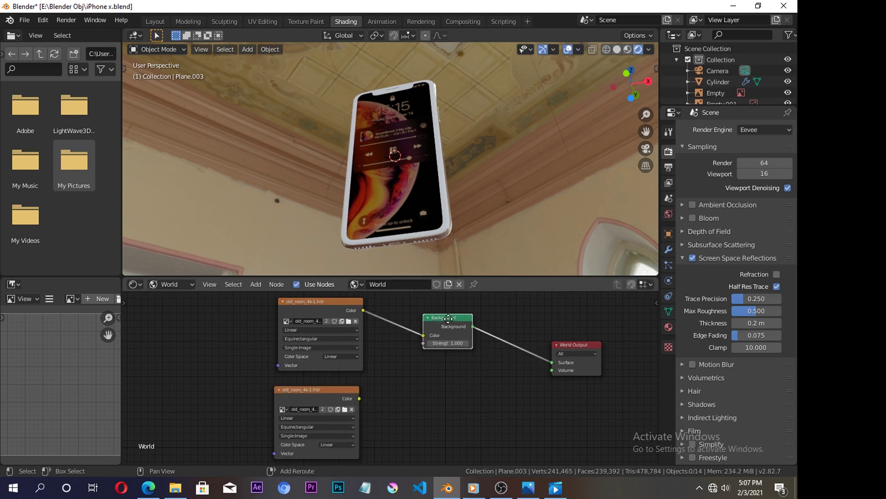
pyautogui.hotkey('shift', 'd')
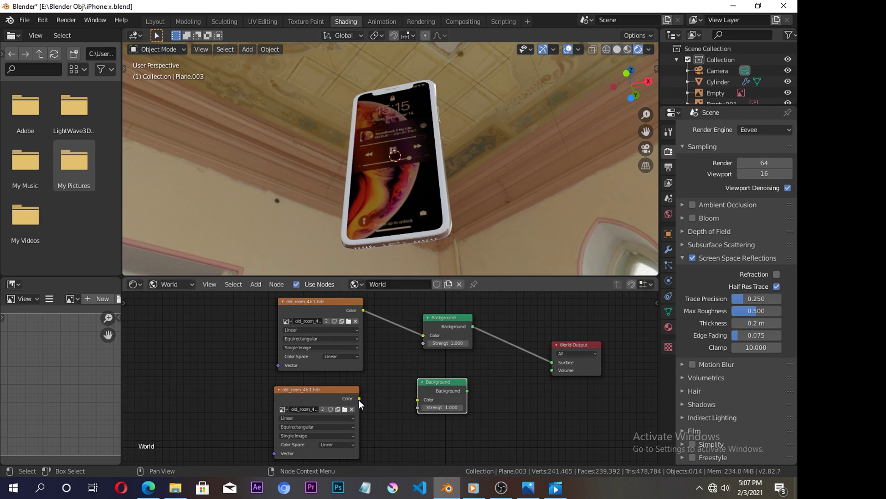
pyautogui.moveTo(359, 398); pyautogui.dragTo(416, 395)
pyautogui.rightClick(416, 395)
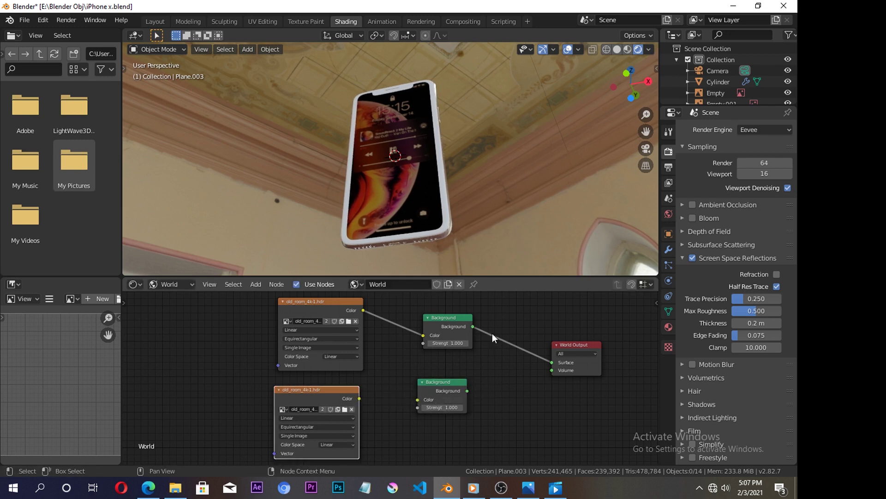
# Insert a Mix Shader before World Output, feed it the second Background, and browse for a new HDRI.
pyautogui.hotkey('shift', 'a')
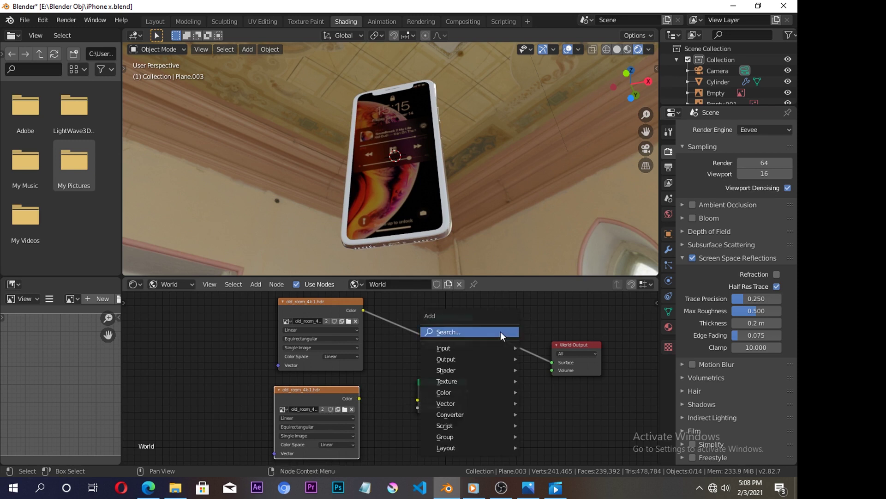
pyautogui.click(500, 331)
pyautogui.write('MIX')
pyautogui.click(522, 351)
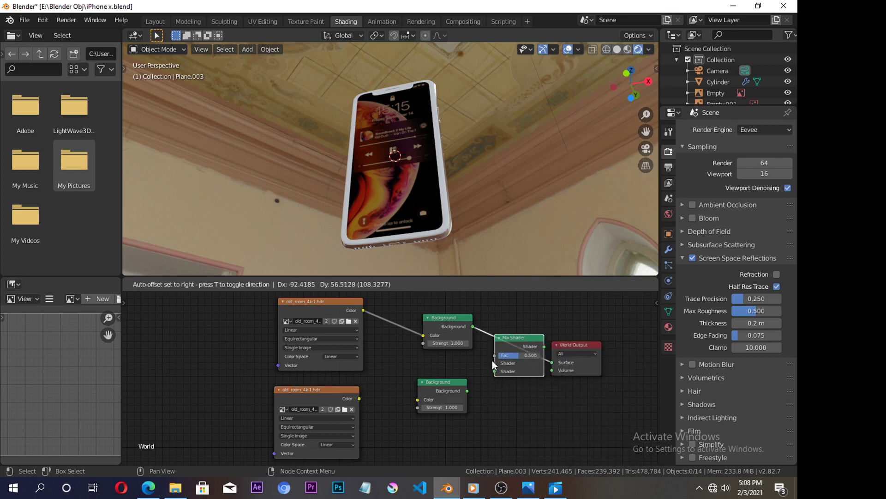
pyautogui.click(498, 360)
pyautogui.moveTo(467, 391); pyautogui.dragTo(500, 370)
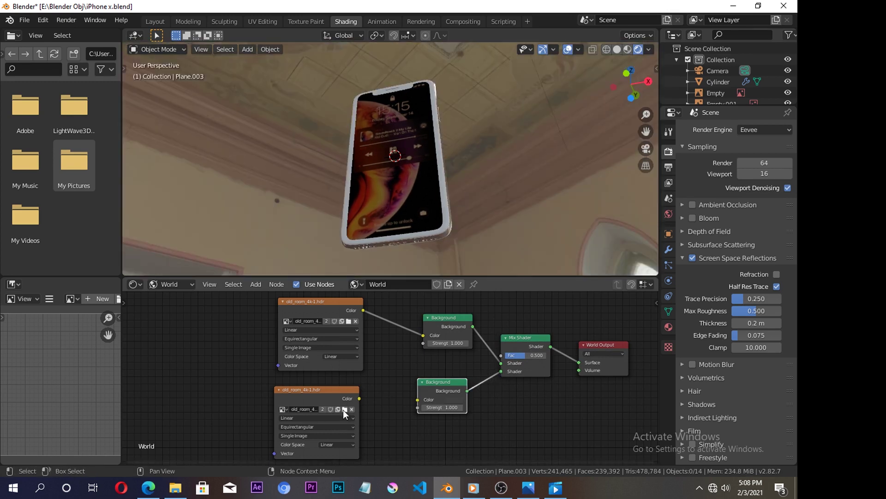
pyautogui.click(343, 409)
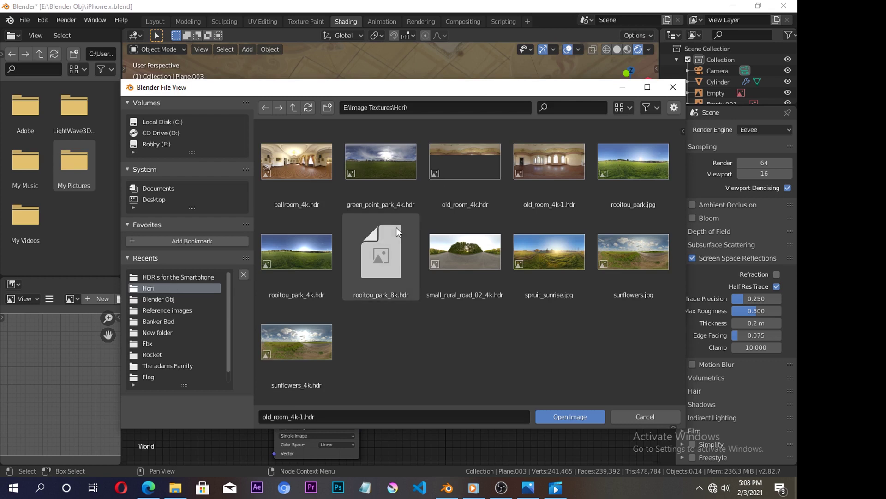
# Load ballroom_4k.hdr into the second environment texture node.
pyautogui.doubleClick(622, 244)
pyautogui.click(309, 178)
pyautogui.click(596, 417)
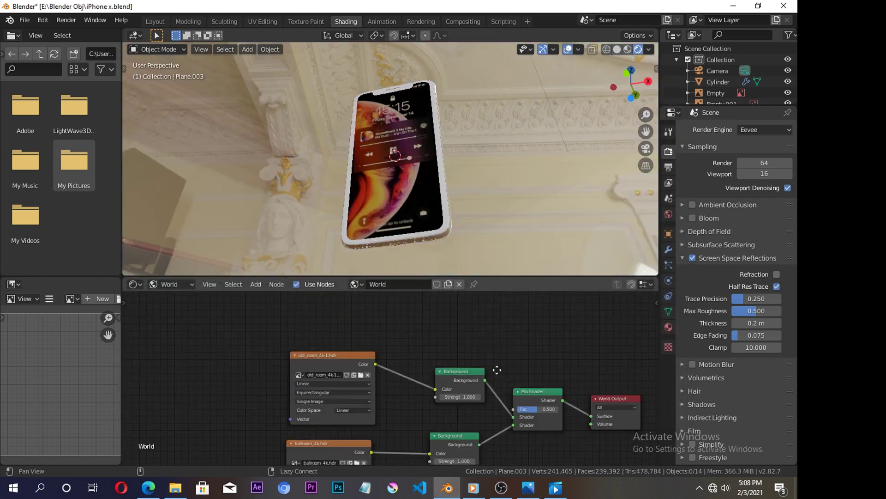
pyautogui.moveTo(497, 369); pyautogui.dragTo(499, 417, button='middle')
# Add a Light Path node and connect Is Camera Ray to the Mix Shader Fac.
pyautogui.hotkey('shift', 'a')
pyautogui.click(532, 241)
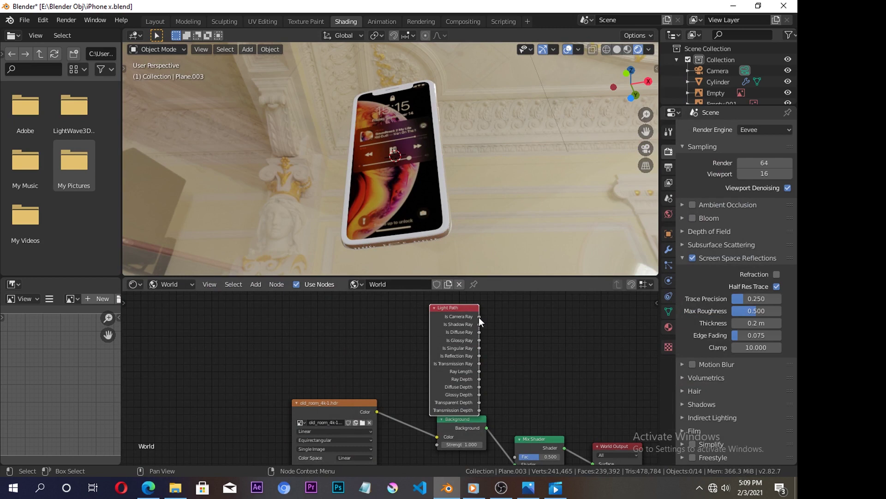
pyautogui.moveTo(480, 317); pyautogui.dragTo(511, 457)
pyautogui.moveTo(438, 208)
pyautogui.mouseDown(button='middle')
pyautogui.moveTo(400, 97)
pyautogui.moveTo(368, 93)
pyautogui.moveTo(439, 79)
pyautogui.moveTo(287, 49)
pyautogui.moveTo(429, 65)
pyautogui.moveTo(443, 166)
pyautogui.moveTo(434, 92)
pyautogui.mouseUp(button='middle')
# Set the upper old-room Background's Strength to 2.000.
pyautogui.moveTo(474, 424); pyautogui.dragTo(463, 365, button='middle')
pyautogui.moveTo(450, 380)
pyautogui.moveTo(450, 380); pyautogui.dragTo(487, 380)
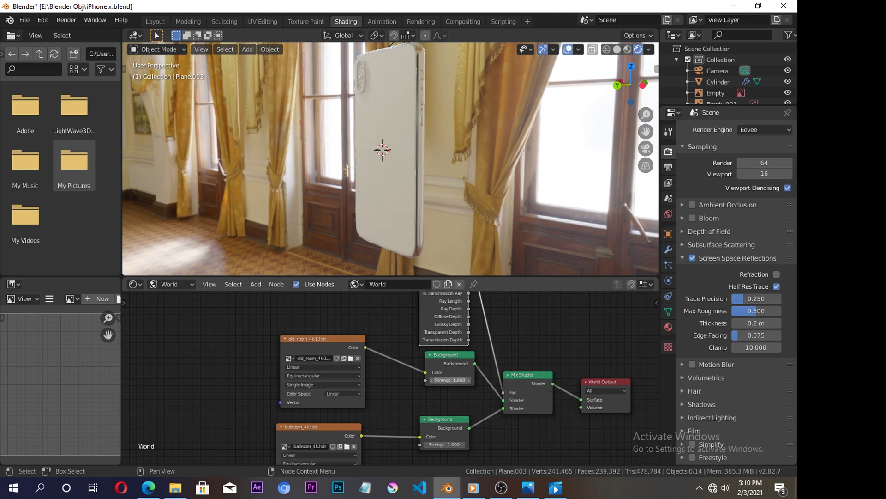
pyautogui.click(467, 380)
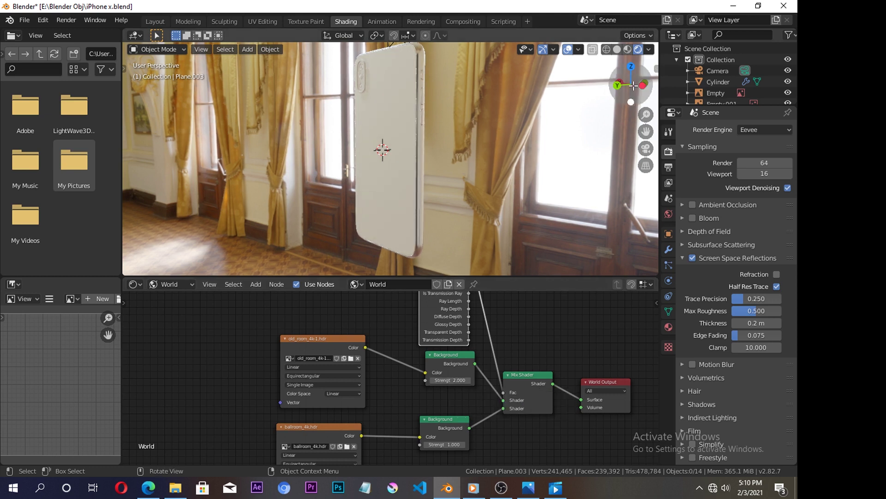
pyautogui.moveTo(631, 83); pyautogui.dragTo(442, 124)
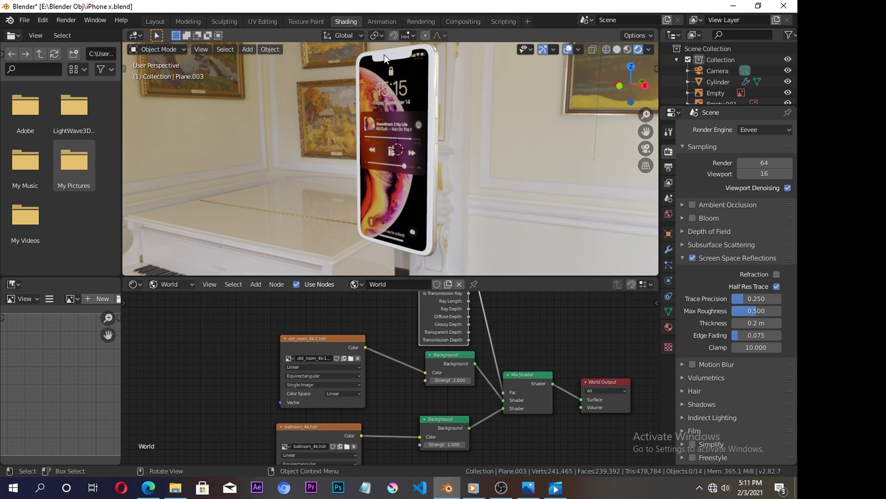
# Select Plane.002, give it a new material (Material.003), and save the file.
pyautogui.click(404, 54)
pyautogui.click(171, 284)
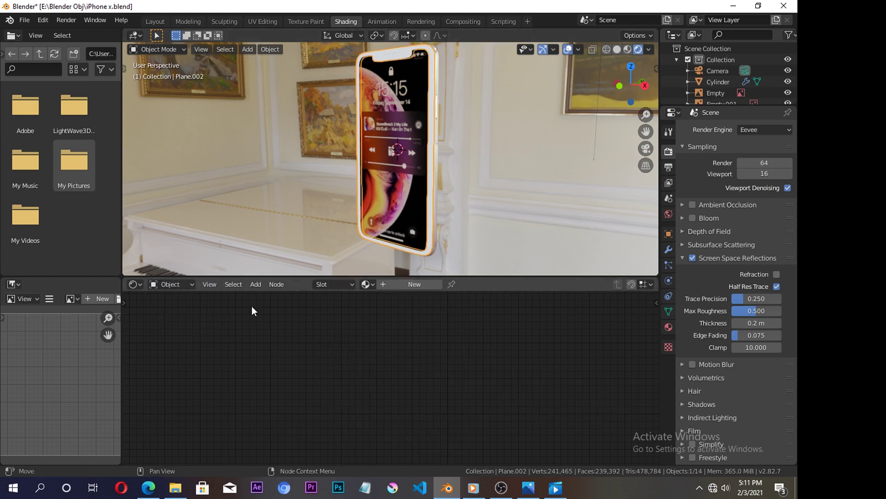
pyautogui.click(408, 284)
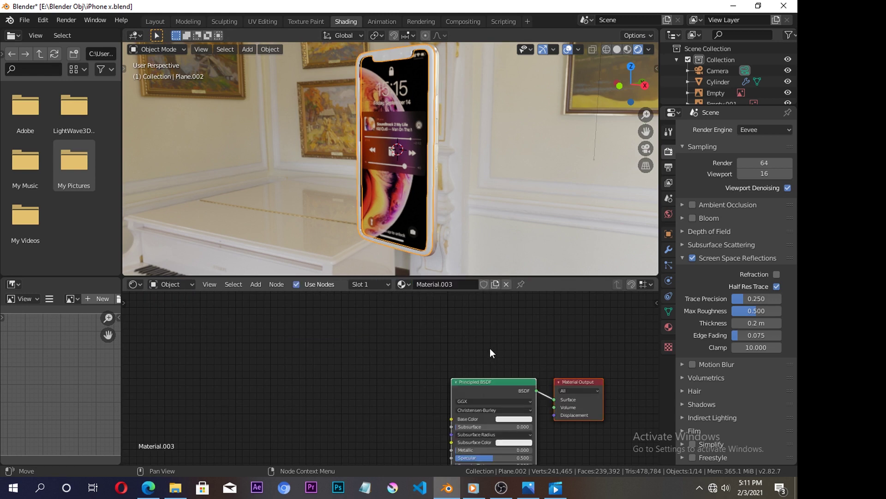
pyautogui.hotkey('ctrl', 's')
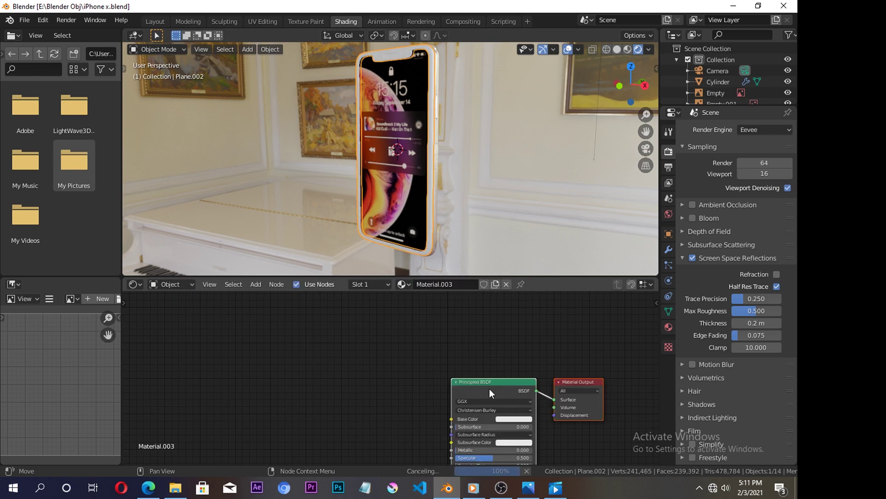
# Set Material.003 to Specular 1.000, Roughness 0.000 and a pure black base colour.
pyautogui.moveTo(489, 389); pyautogui.dragTo(439, 319)
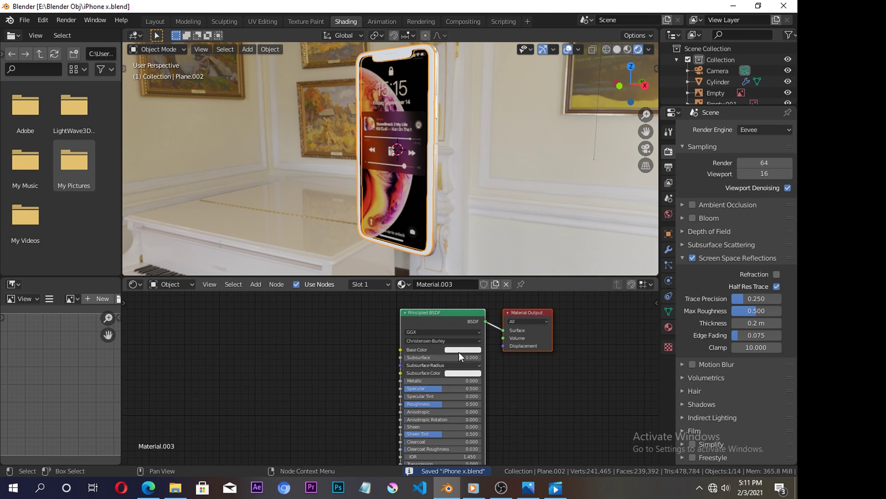
pyautogui.click(444, 389)
pyautogui.write('1')
pyautogui.press('Return')
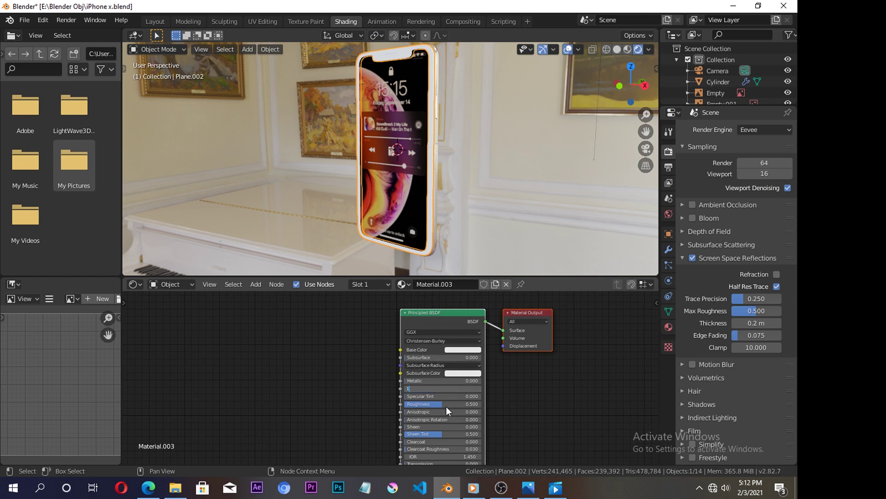
pyautogui.click(446, 403)
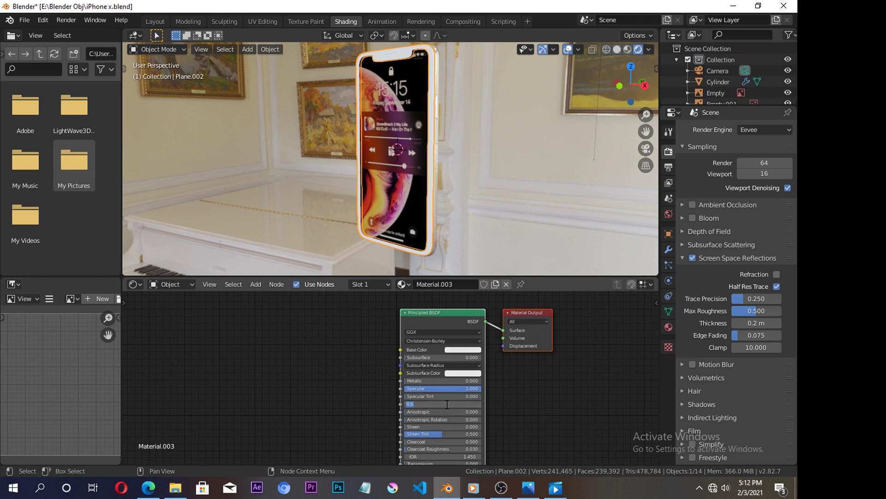
pyautogui.write('0')
pyautogui.press('Return')
pyautogui.click(462, 350)
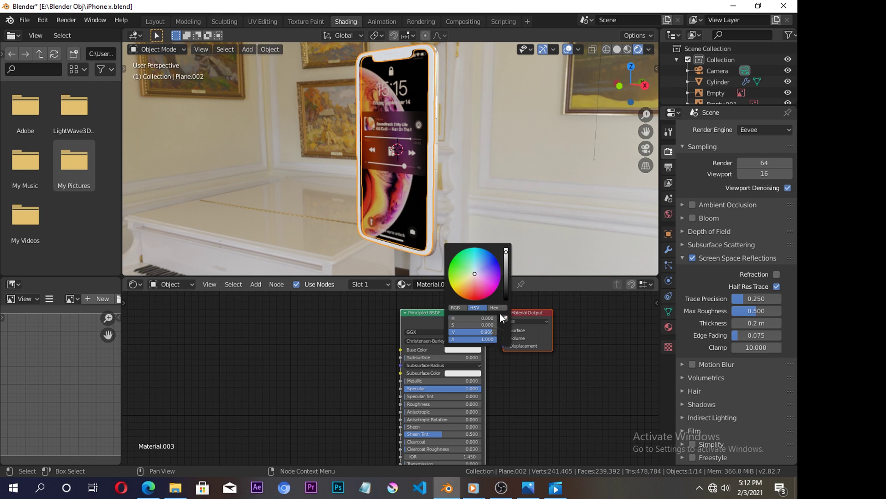
pyautogui.click(506, 298)
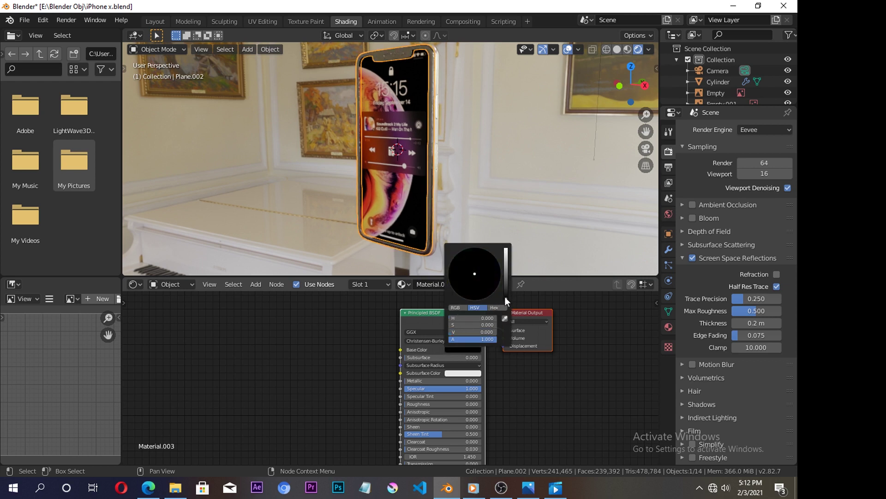
pyautogui.click(506, 297)
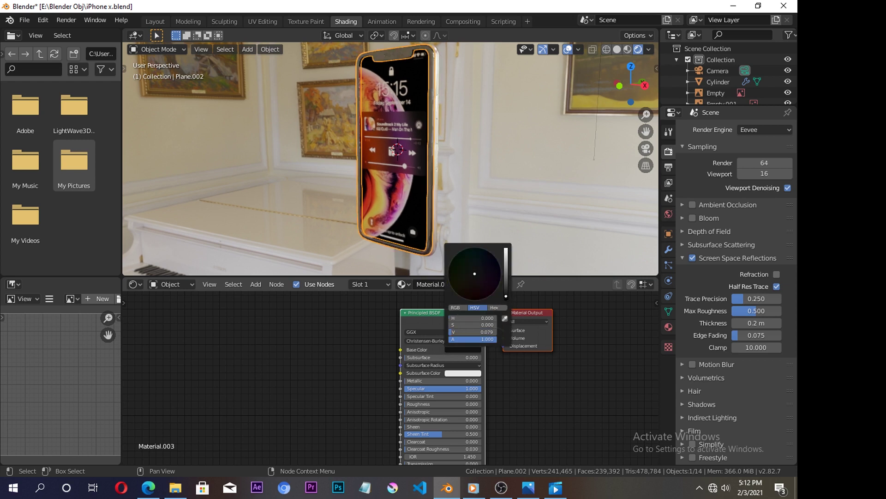
pyautogui.click(506, 298)
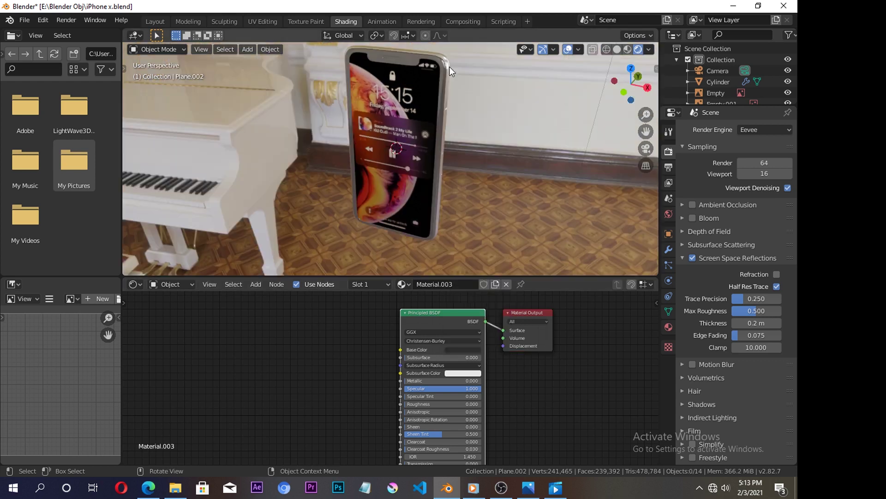
# Darken Plane.001's Material.002 base colour to a grey with value about 0.184.
pyautogui.click(450, 66)
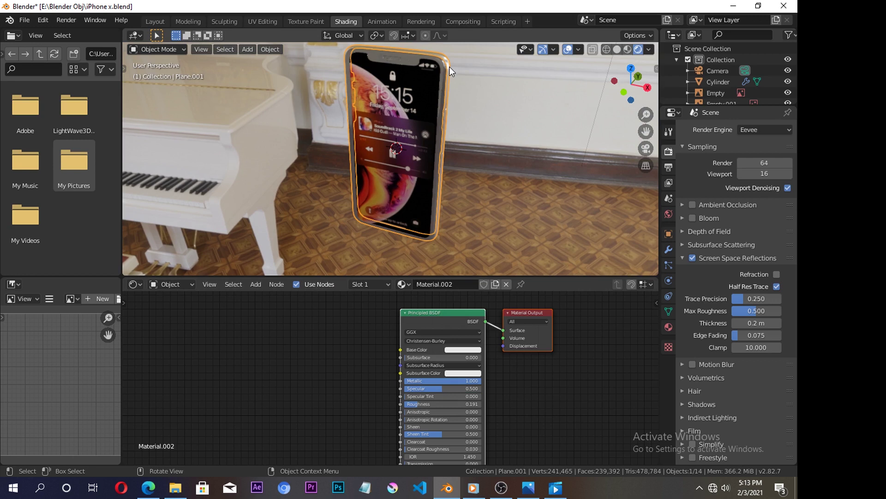
pyautogui.click(468, 350)
pyautogui.click(508, 295)
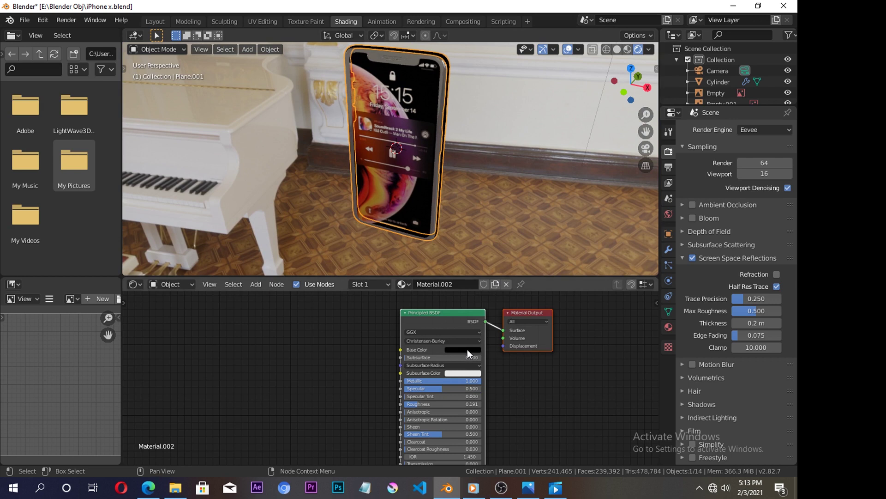
pyautogui.click(467, 350)
pyautogui.click(505, 290)
pyautogui.moveTo(505, 289); pyautogui.dragTo(503, 283)
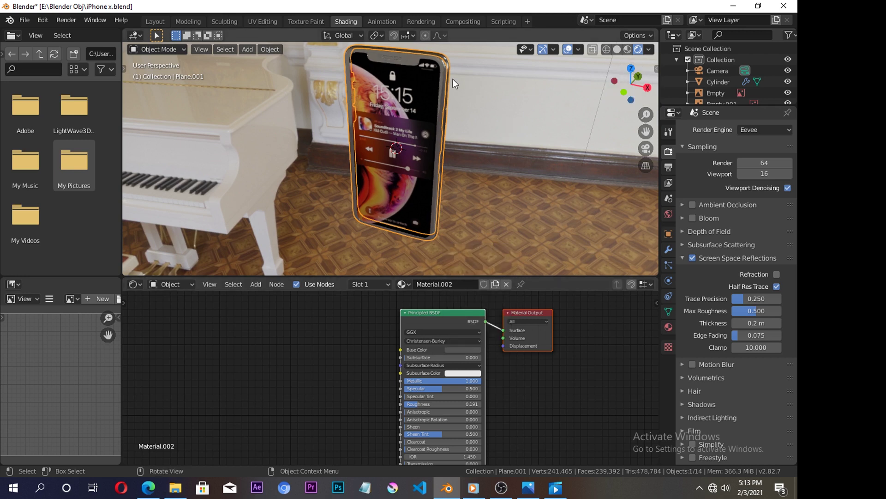
# Make Plane.002's Material.003 fully metallic with Specular 0.500 and Roughness about 0.15.
pyautogui.click(412, 59)
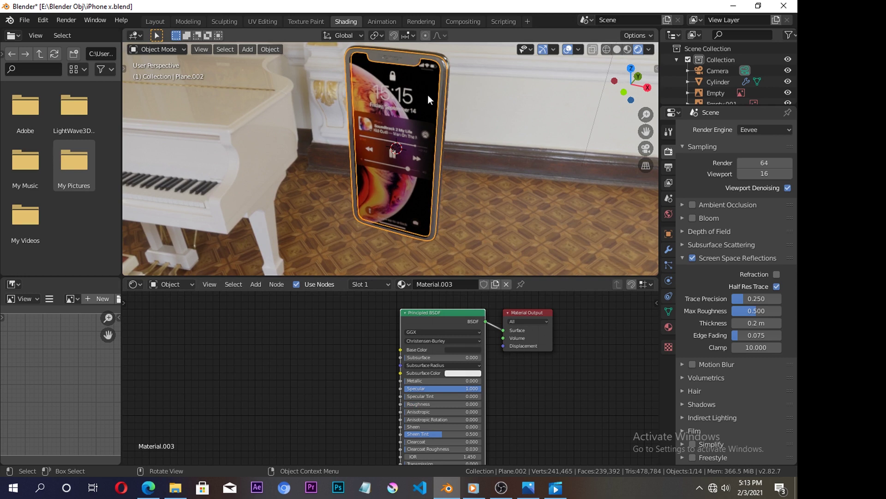
pyautogui.moveTo(452, 381)
pyautogui.mouseDown()
pyautogui.moveTo(480, 382)
pyautogui.moveTo(462, 389)
pyautogui.mouseUp()
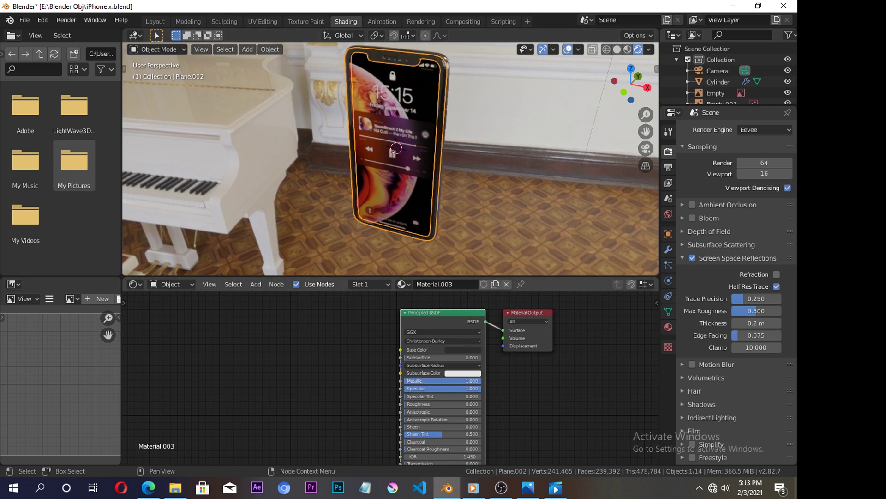
pyautogui.click(462, 390)
pyautogui.write('0.500')
pyautogui.press('Return')
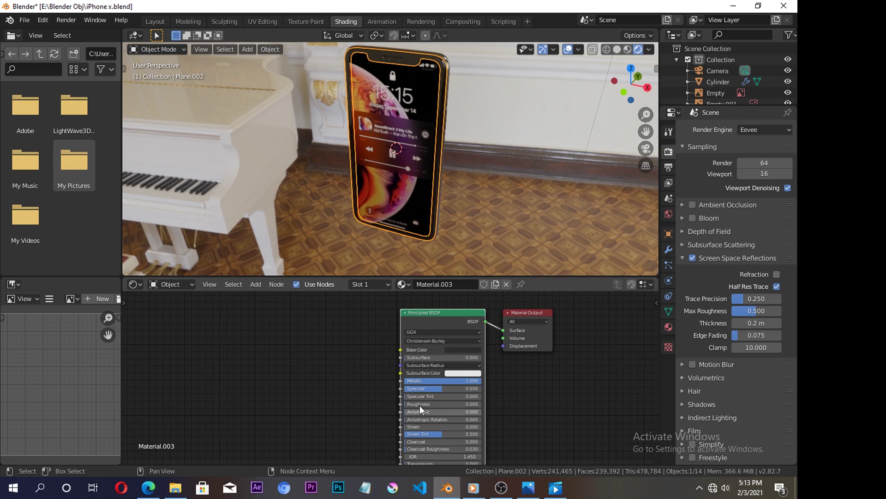
pyautogui.moveTo(443, 404); pyautogui.dragTo(455, 404)
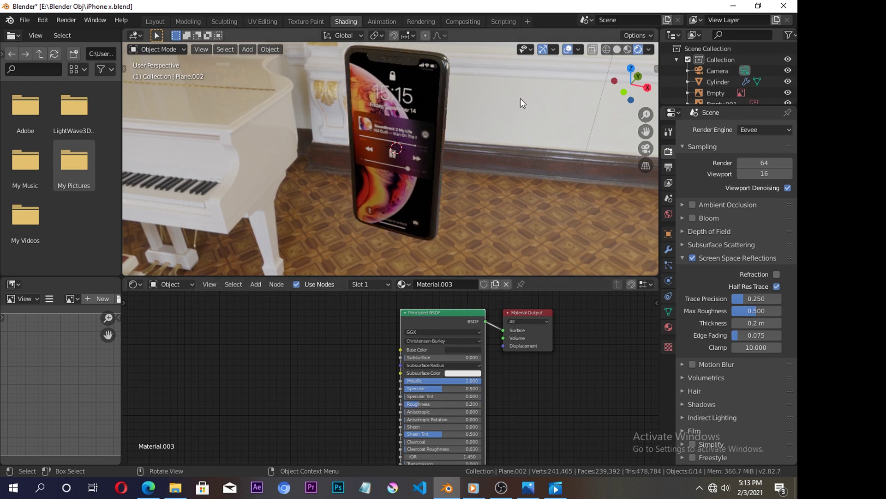
# Select Plane.001 and copy its shader with Ctrl+C.
pyautogui.moveTo(520, 98); pyautogui.dragTo(407, 57, button='middle')
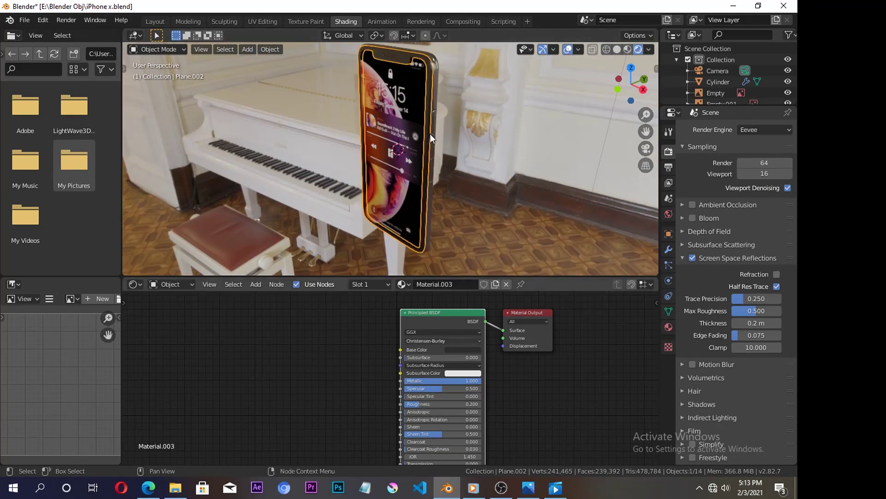
pyautogui.click(436, 80)
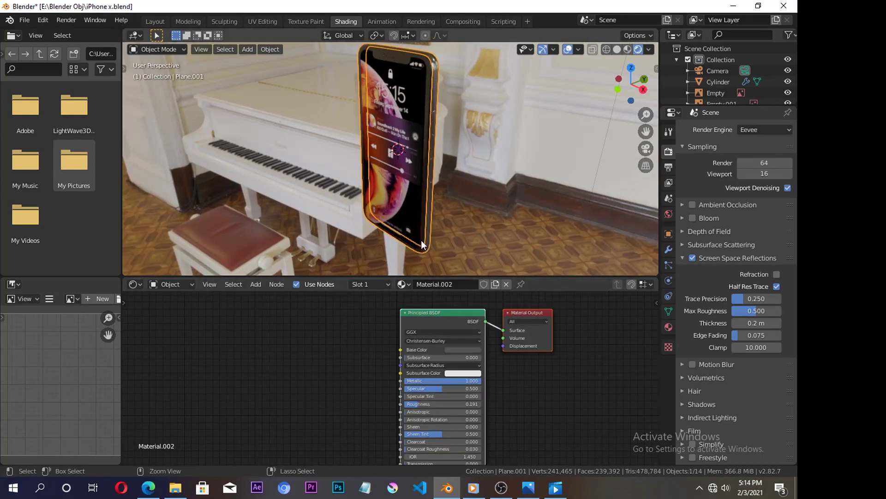
pyautogui.hotkey('ctrl', 'c')
# Delete the default shader nodes from Plane.002's material, leaving it empty.
pyautogui.hotkey('ctrl', 'v')
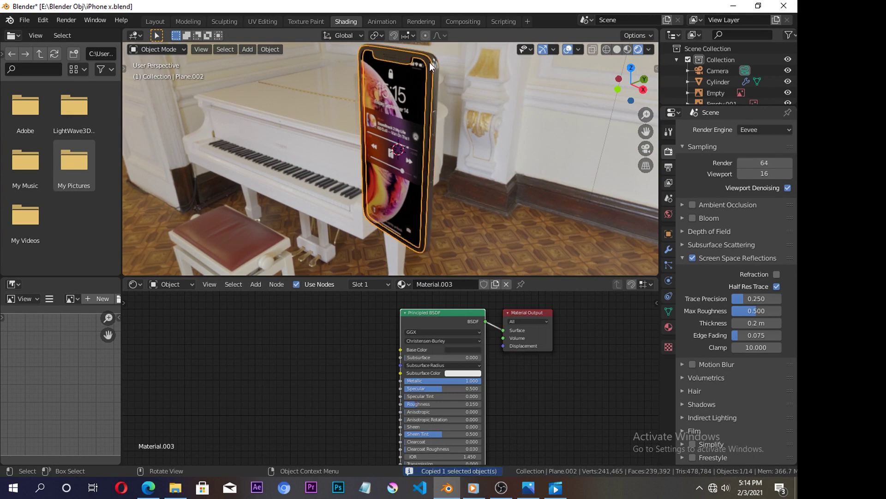
pyautogui.moveTo(556, 353); pyautogui.dragTo(534, 335)
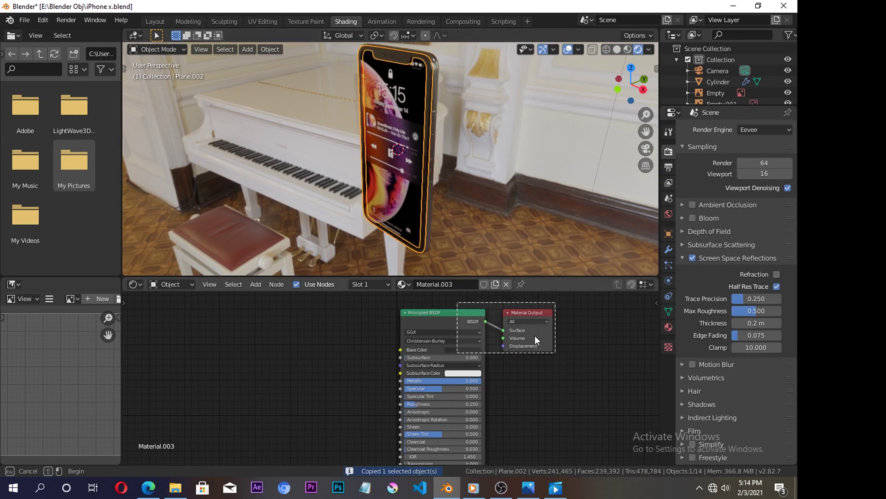
pyautogui.press('Delete')
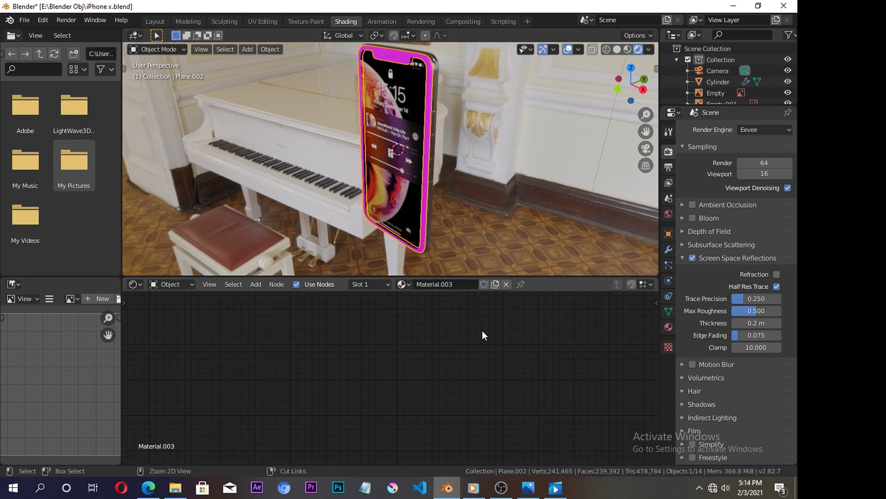
pyautogui.hotkey('ctrl', 'v')
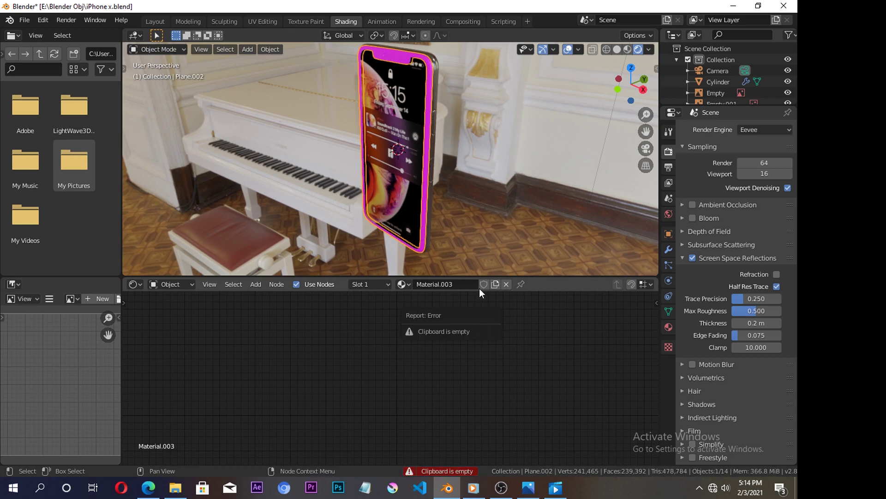
pyautogui.hotkey('ctrl', 'v')
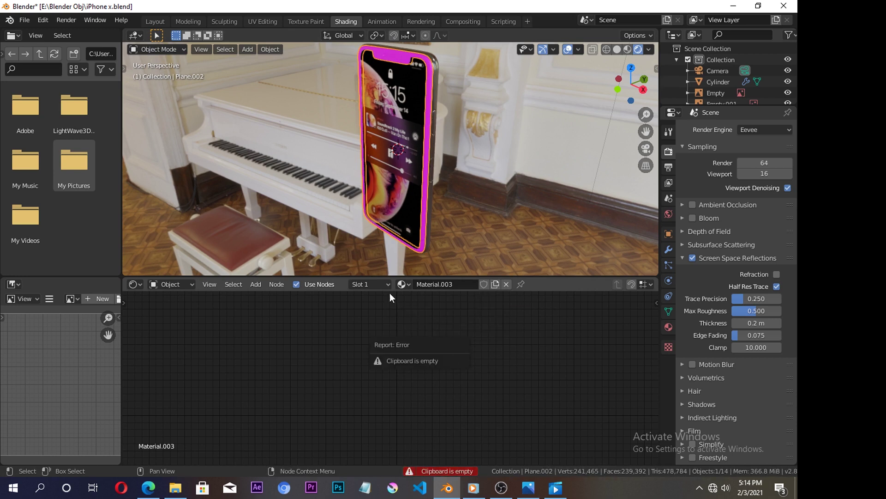
# Copy the dark metallic shader nodes from Plane.001 and paste them into the empty material.
pyautogui.click(437, 62)
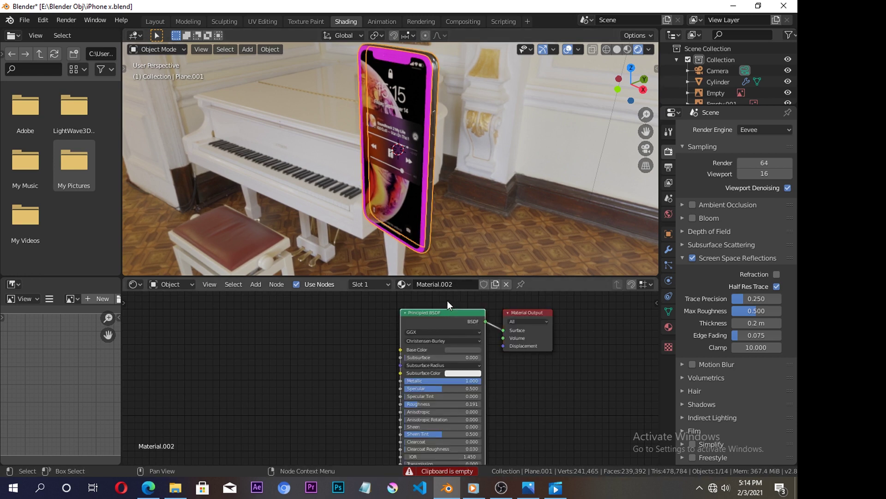
pyautogui.rightClick(522, 330)
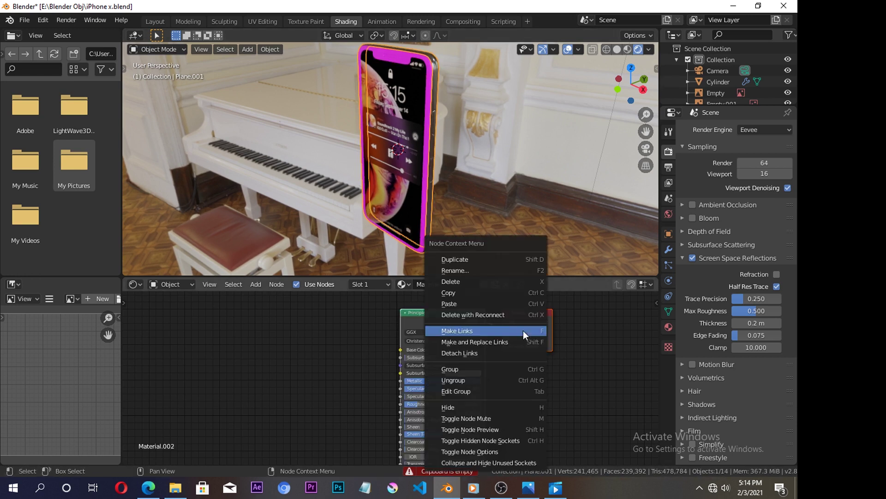
pyautogui.click(467, 292)
pyautogui.click(428, 99)
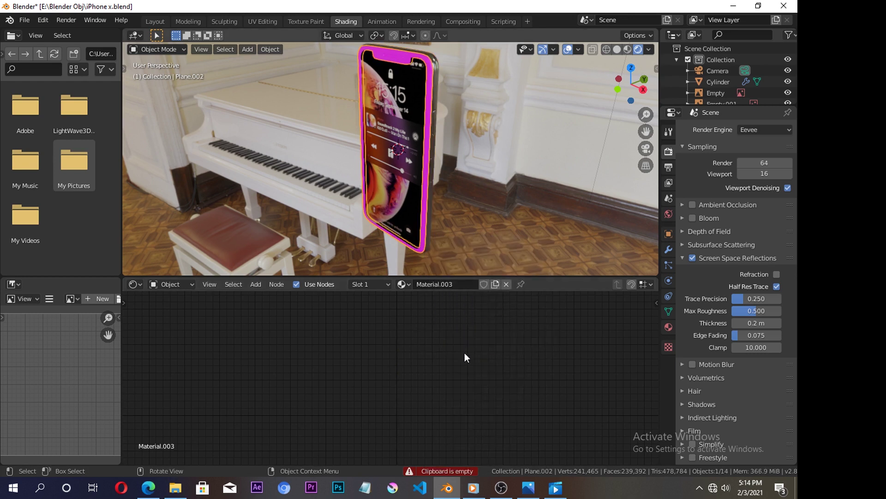
pyautogui.hotkey('ctrl', 'v')
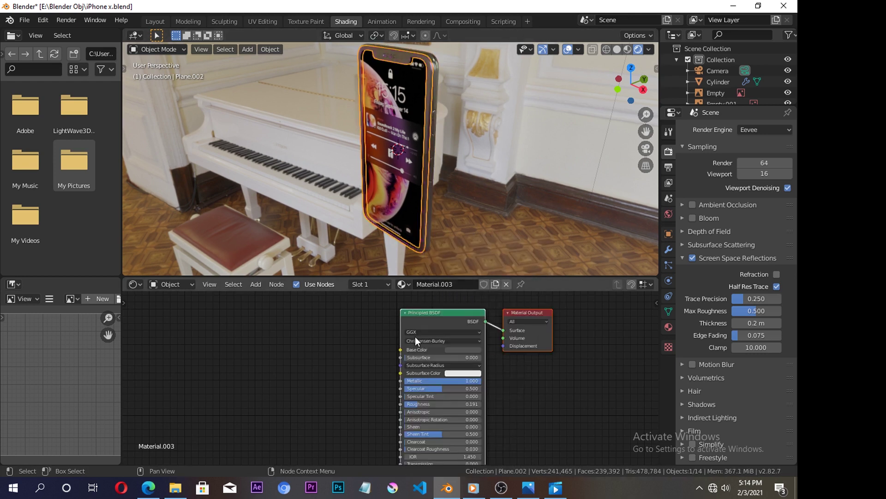
pyautogui.click(360, 326)
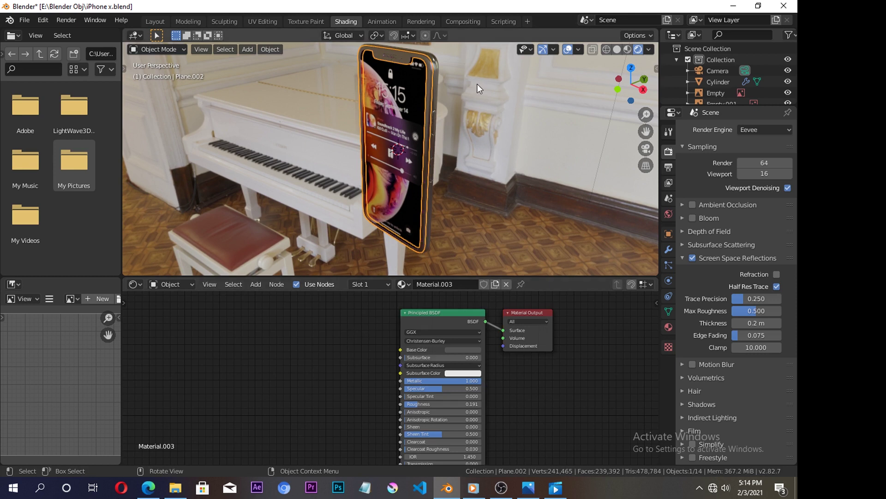
pyautogui.click(448, 123)
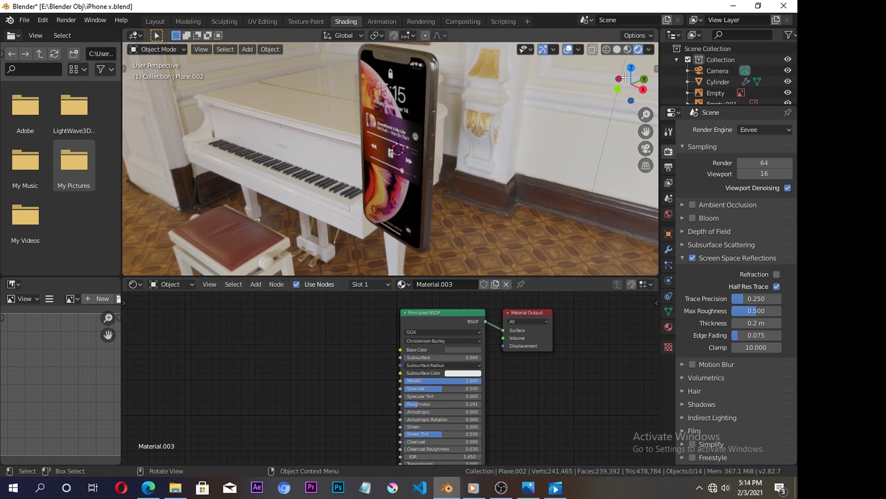
# Give the phone's back panel new Material.004 with the metallic shader (Metallic 1.000, Roughness 0.191).
pyautogui.moveTo(625, 78)
pyautogui.mouseDown()
pyautogui.moveTo(582, 80)
pyautogui.moveTo(577, 120)
pyautogui.mouseUp()
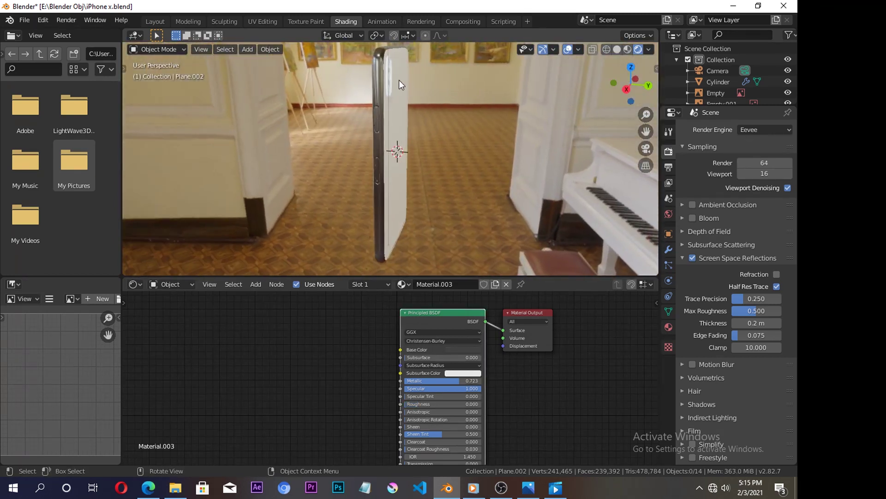
pyautogui.click(399, 80)
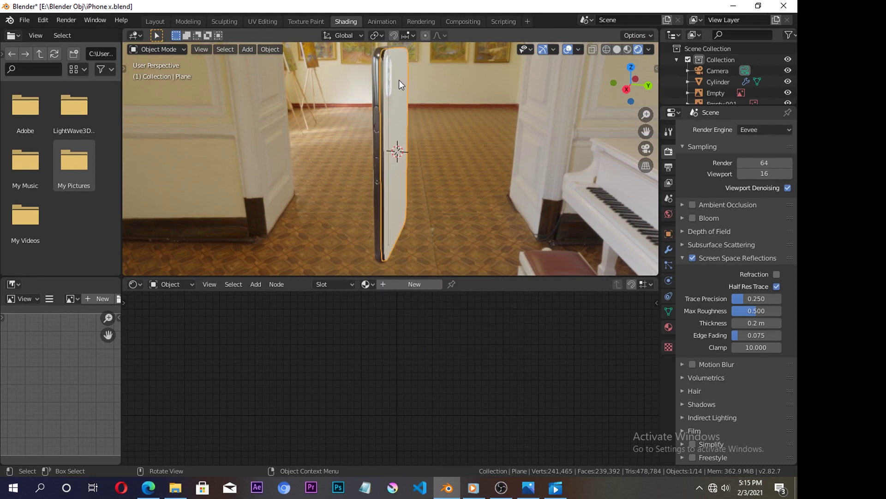
pyautogui.rightClick(430, 320)
pyautogui.click(424, 285)
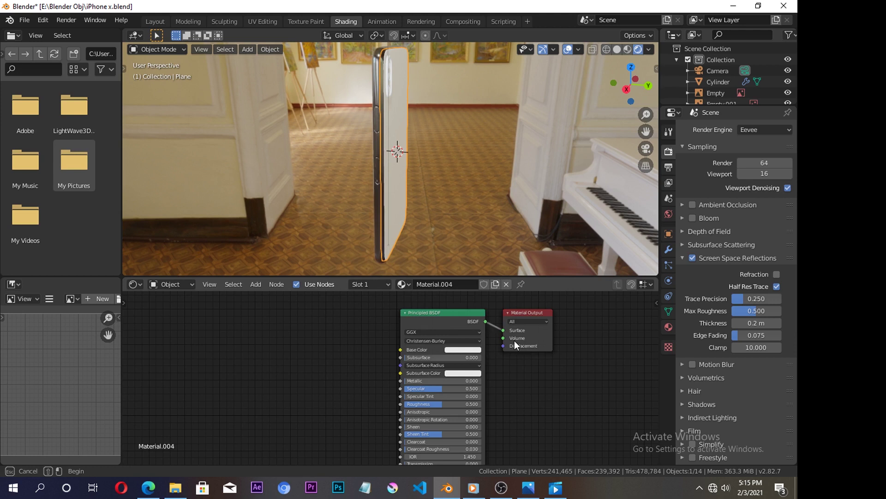
pyautogui.press('x')
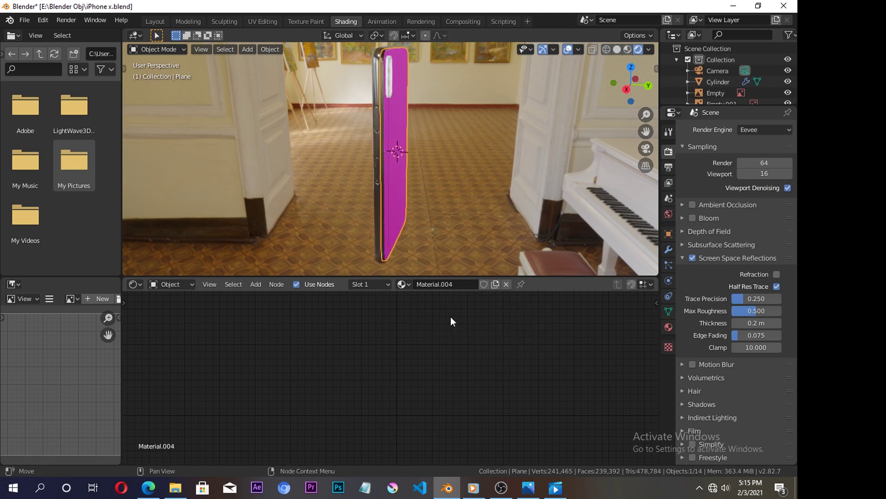
pyautogui.hotkey('ctrl', 'z')
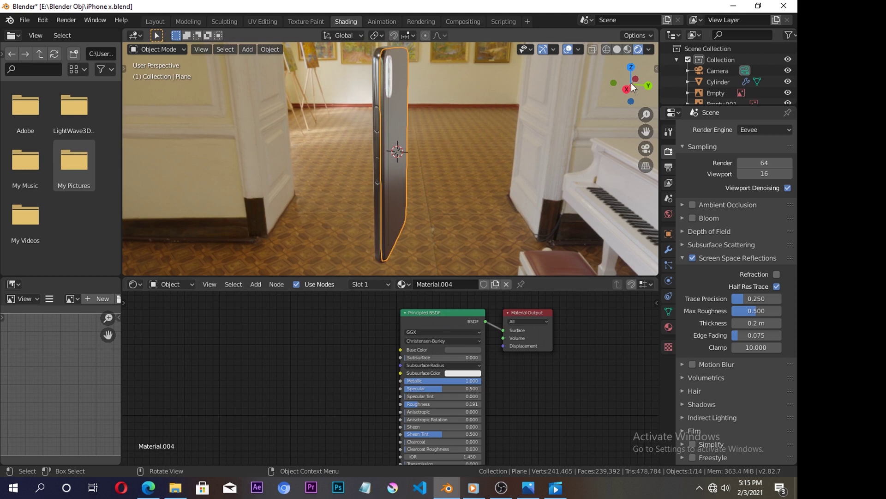
pyautogui.moveTo(630, 82)
pyautogui.mouseDown()
pyautogui.moveTo(610, 88)
pyautogui.moveTo(619, 116)
pyautogui.mouseUp()
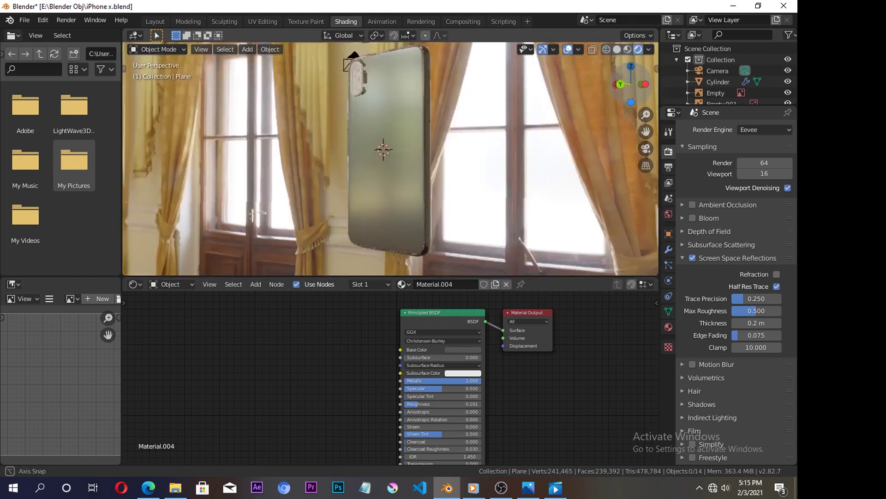
# Give the camera bump Material.005 with the pasted metallic shader and a black base colour.
pyautogui.moveTo(619, 115); pyautogui.dragTo(358, 195)
pyautogui.scroll(1, 359, 196)
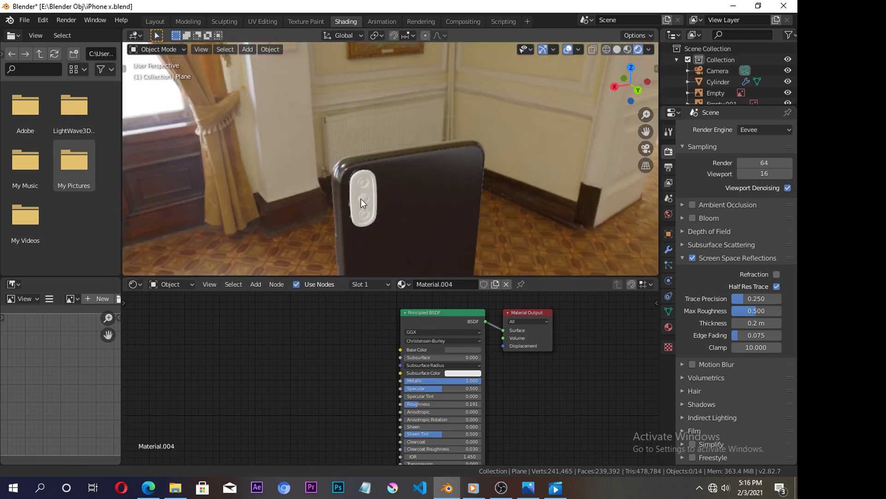
pyautogui.scroll(2, 361, 199)
pyautogui.scroll(2, 307, 252)
pyautogui.scroll(3, 324, 153)
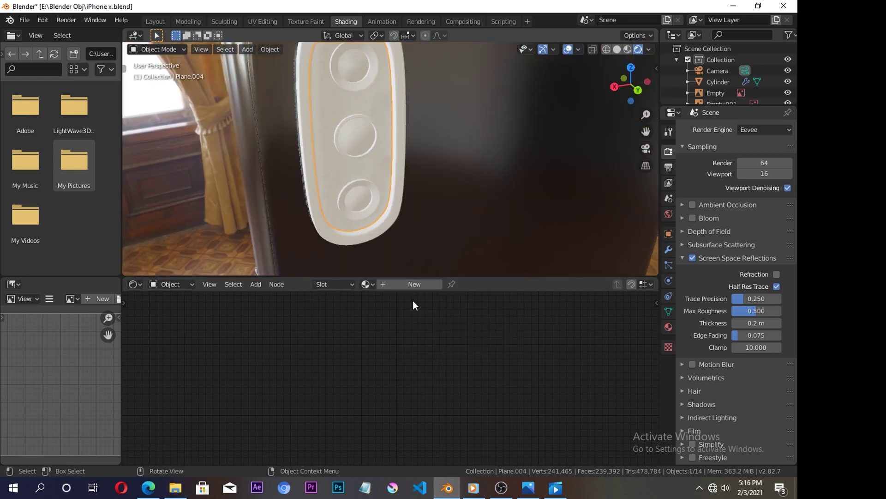
pyautogui.click(414, 284)
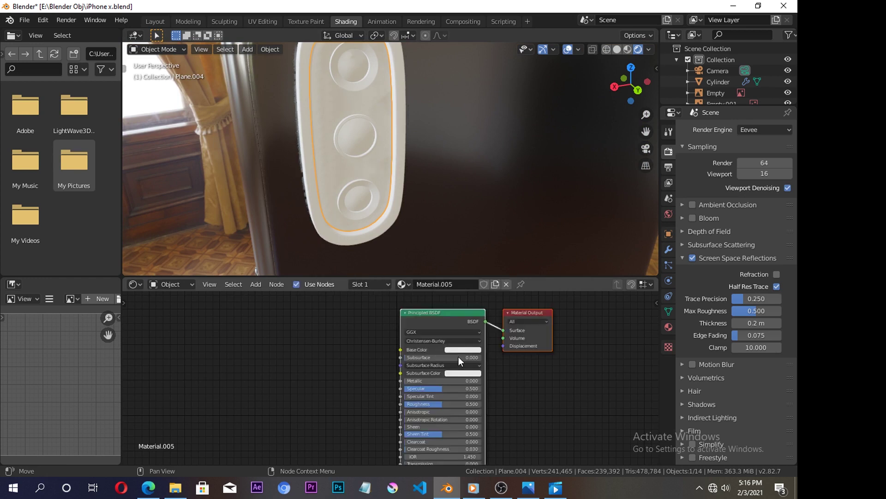
pyautogui.moveTo(446, 301); pyautogui.dragTo(521, 336)
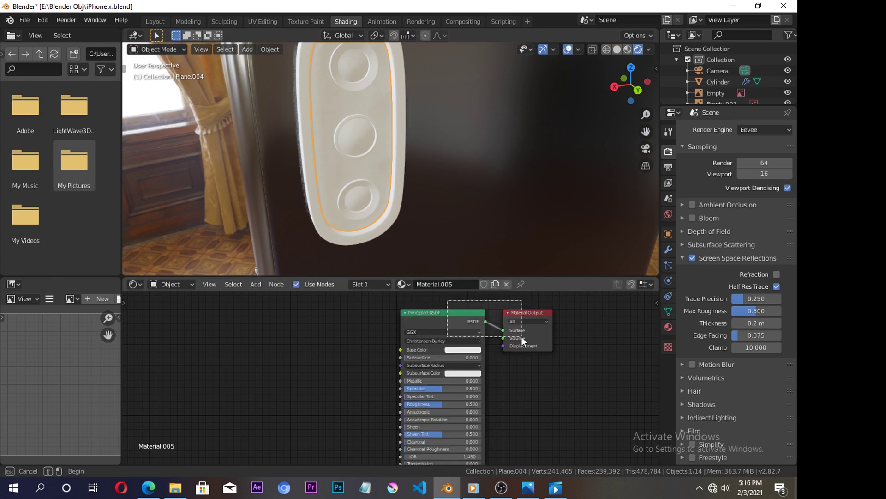
pyautogui.press('x')
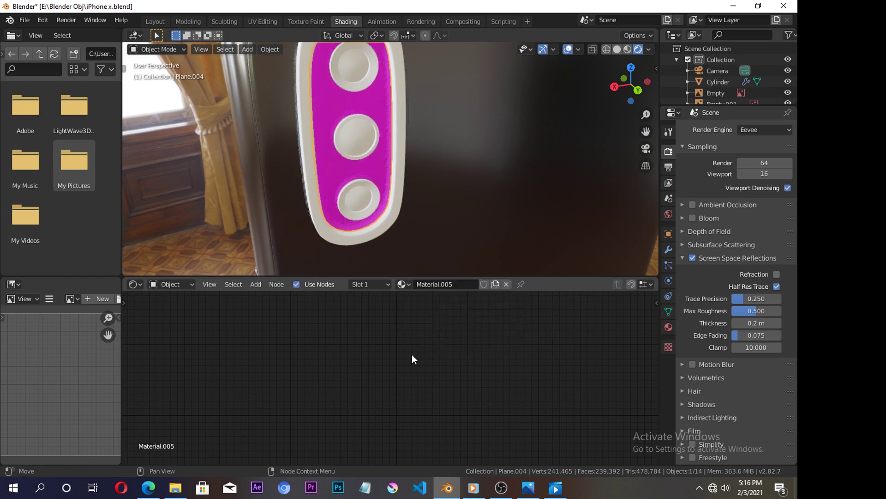
pyautogui.hotkey('ctrl', 'z')
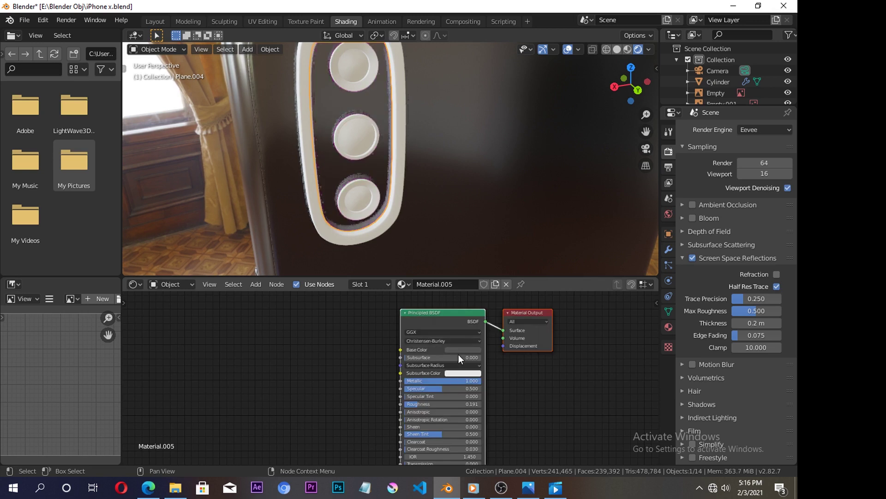
pyautogui.click(459, 350)
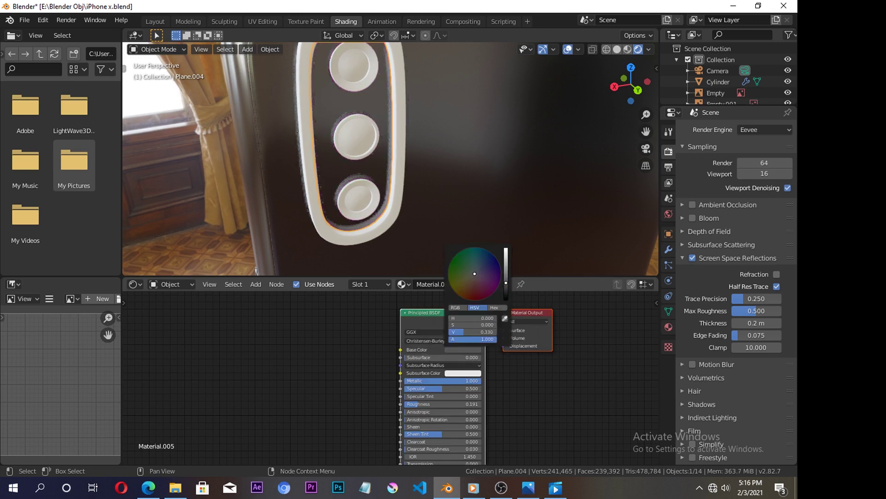
pyautogui.moveTo(473, 332); pyautogui.dragTo(379, 363)
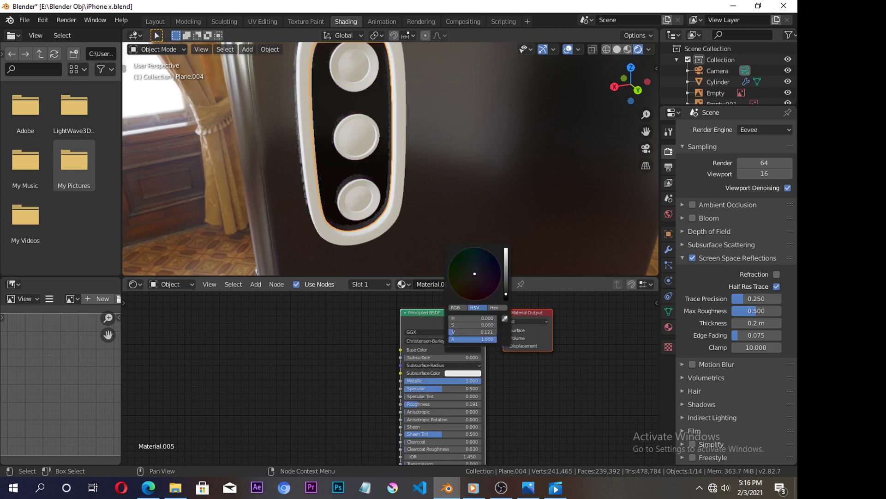
# Select the camera-bump rim and apply the metallic shader to it.
pyautogui.click(396, 106)
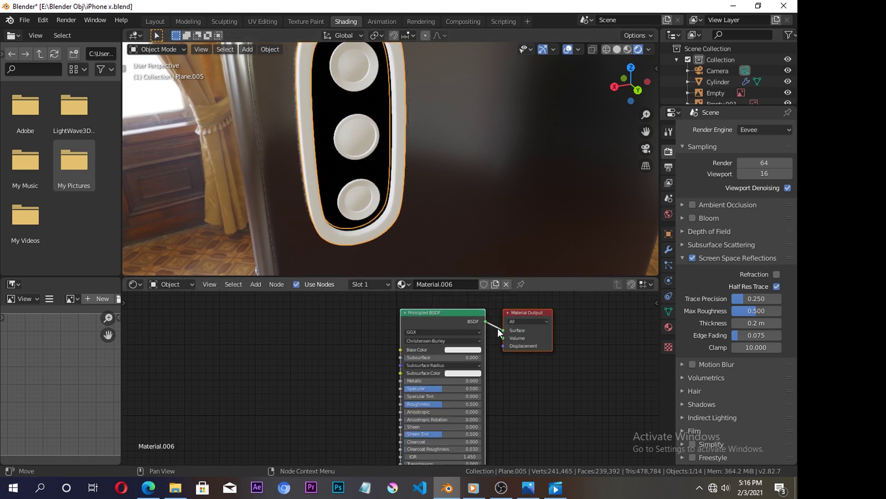
pyautogui.hotkey('ctrl', 'z')
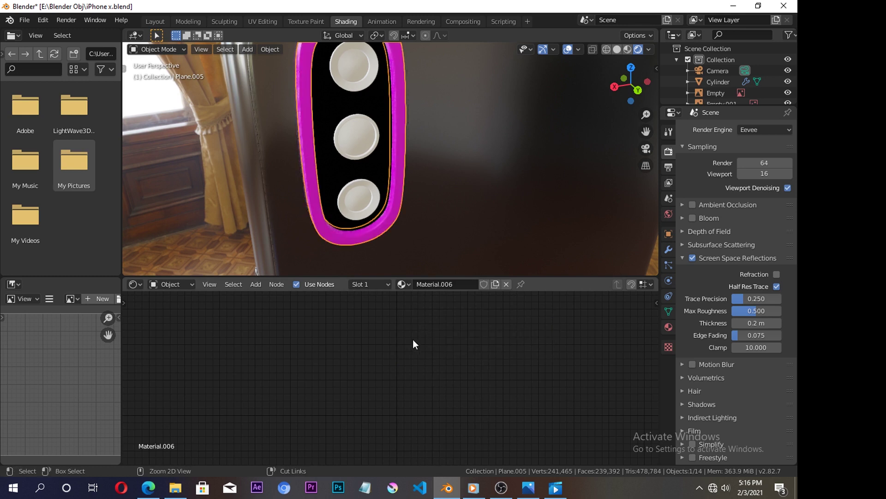
pyautogui.click(342, 259)
pyautogui.moveTo(342, 258)
pyautogui.mouseDown(button='middle')
pyautogui.moveTo(416, 193)
pyautogui.moveTo(390, 167)
pyautogui.mouseUp(button='middle')
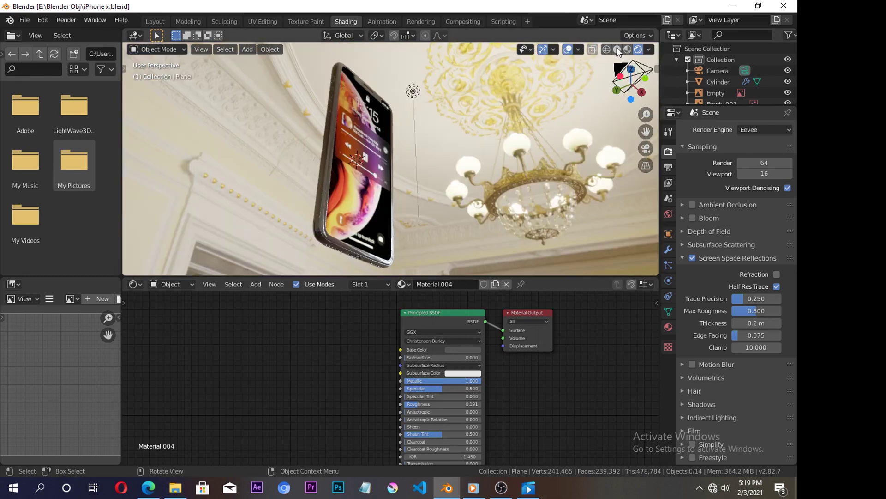
# Switch to solid shading and add a floor plane scaled to about 5.87, viewed from the right.
pyautogui.click(617, 49)
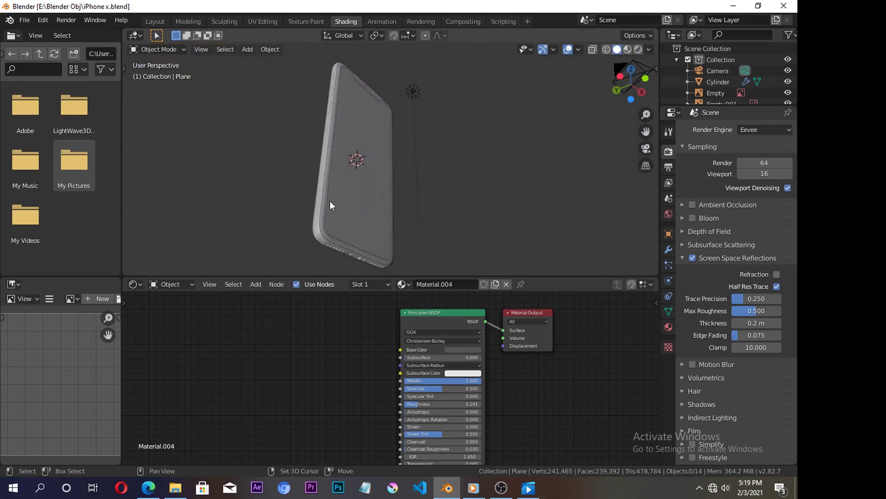
pyautogui.hotkey('shift', 'a')
pyautogui.click(306, 128)
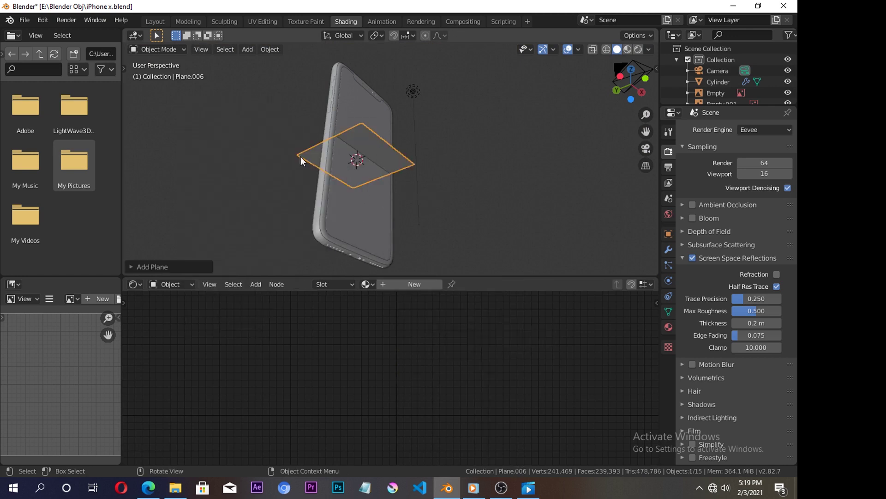
pyautogui.press('s')
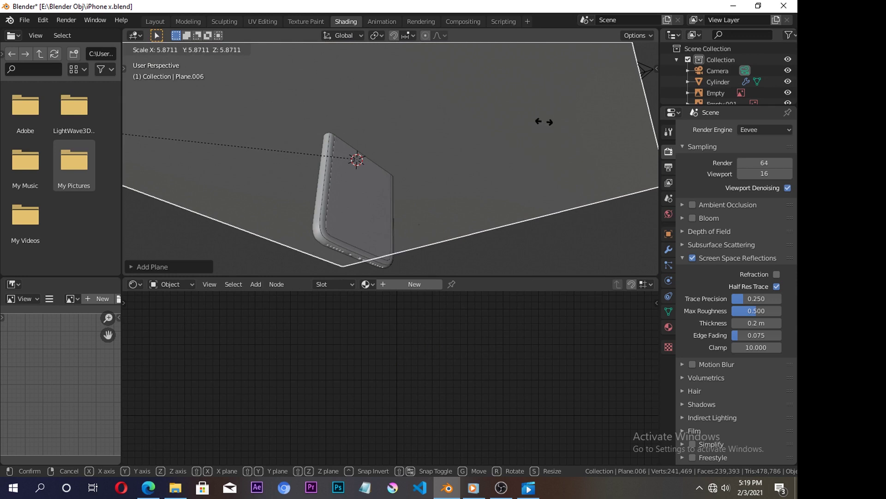
pyautogui.click(547, 128)
pyautogui.moveTo(475, 138); pyautogui.dragTo(436, 152, button='middle')
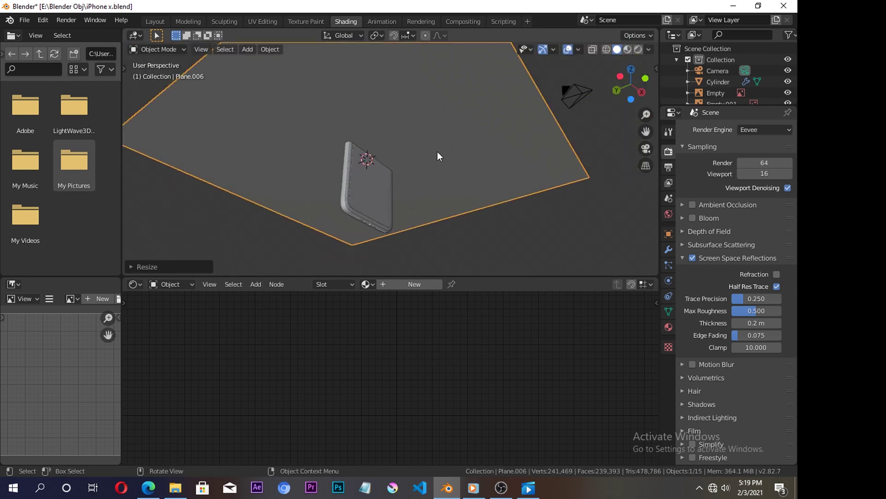
pyautogui.moveTo(628, 86)
pyautogui.mouseDown()
pyautogui.moveTo(619, 92)
pyautogui.moveTo(626, 99)
pyautogui.mouseUp()
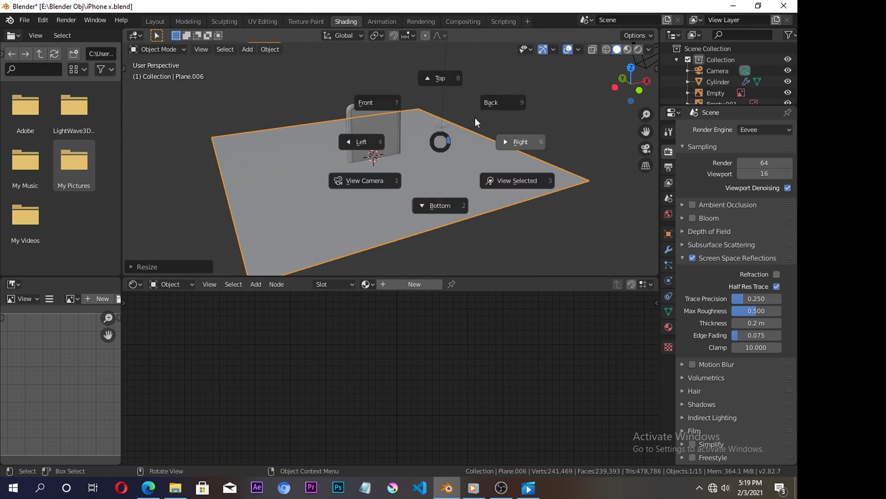
pyautogui.click(505, 139)
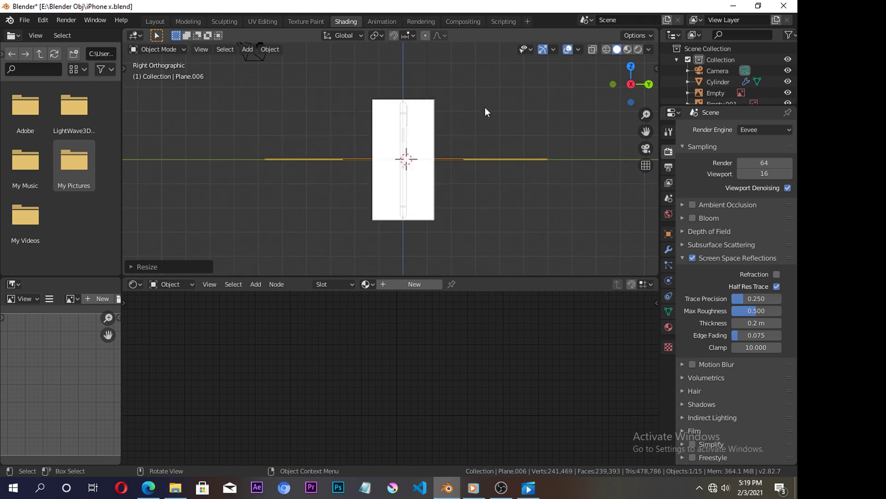
# Hide the five reference-image empties and enlarge the Outliner to list every object.
pyautogui.scroll(-3, 753, 73)
pyautogui.scroll(-2, 758, 71)
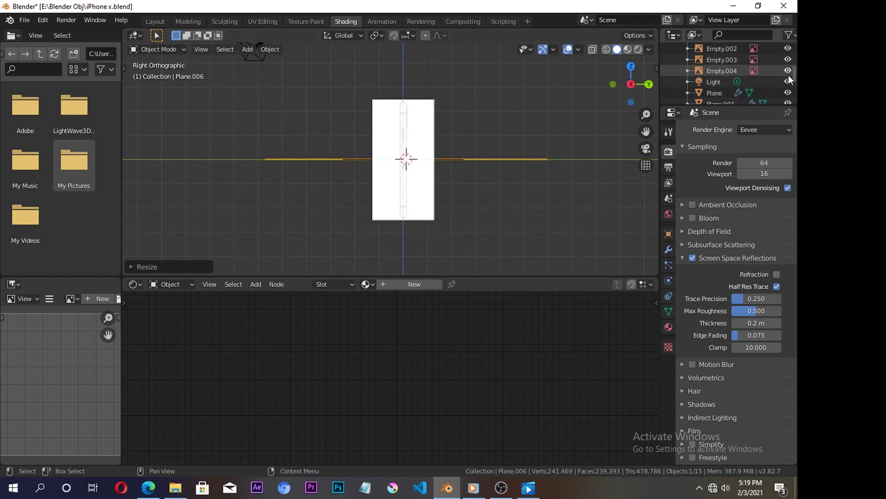
pyautogui.moveTo(788, 71); pyautogui.dragTo(787, 48)
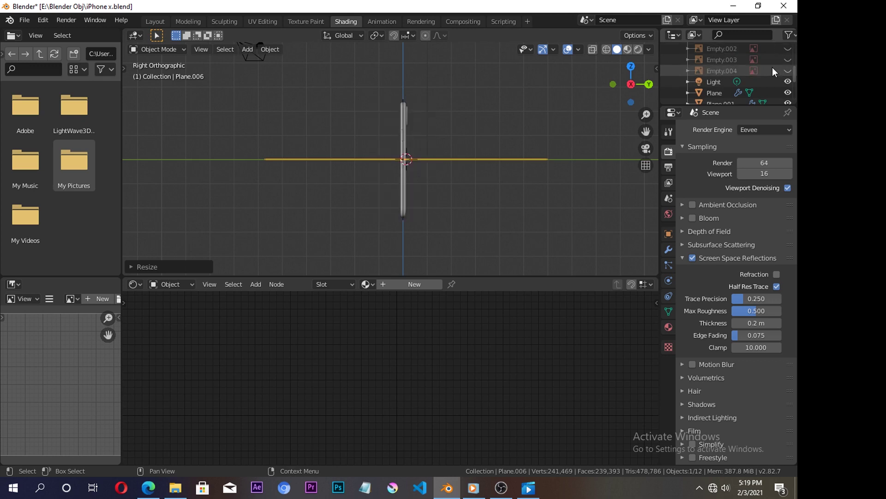
pyautogui.scroll(3, 767, 69)
pyautogui.moveTo(788, 70); pyautogui.dragTo(788, 59)
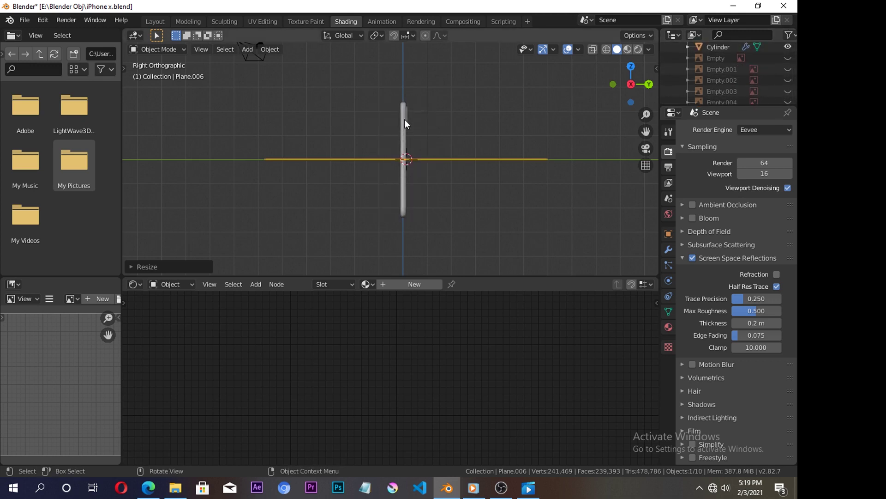
pyautogui.scroll(-3, 736, 79)
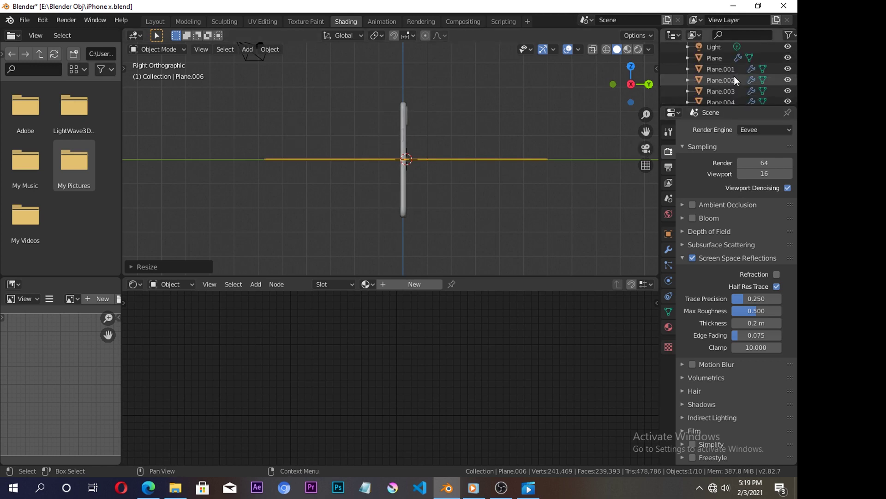
pyautogui.scroll(-4, 734, 75)
pyautogui.scroll(2, 735, 79)
pyautogui.scroll(2, 735, 78)
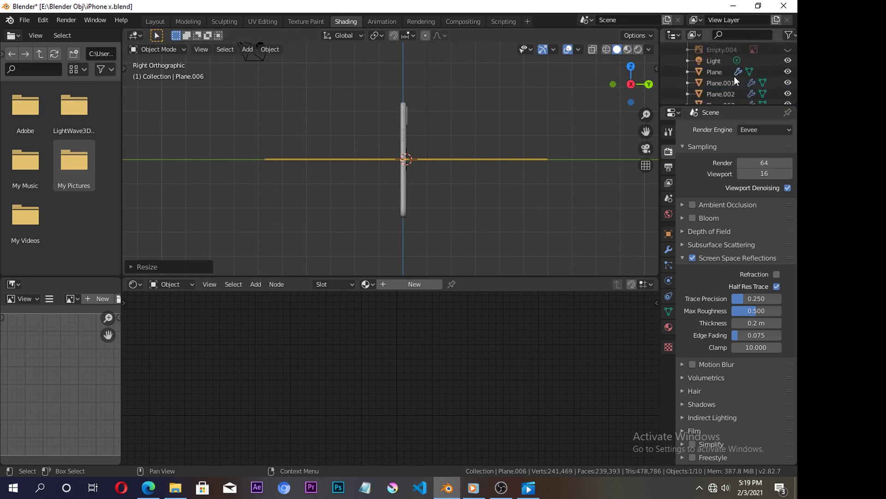
pyautogui.moveTo(719, 106); pyautogui.dragTo(720, 305)
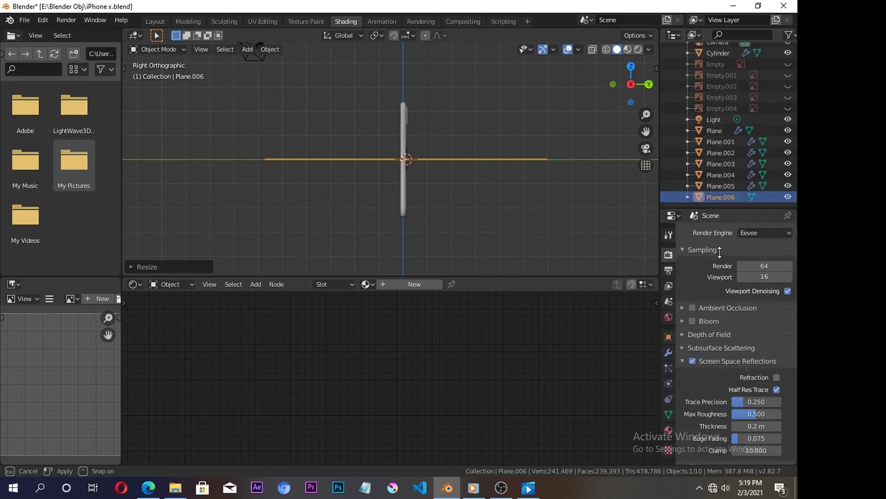
pyautogui.click(720, 162)
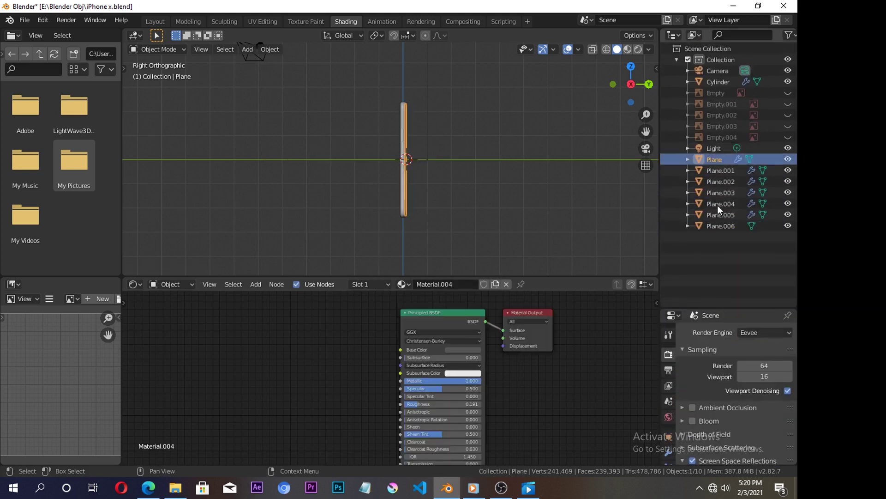
# Create a new collection inside Collection and rename it Phone.
pyautogui.keyDown('shift'); pyautogui.click(722, 225); pyautogui.keyUp('shift')
pyautogui.keyDown('ctrl'); pyautogui.click(719, 82); pyautogui.keyUp('ctrl')
pyautogui.rightClick(719, 60)
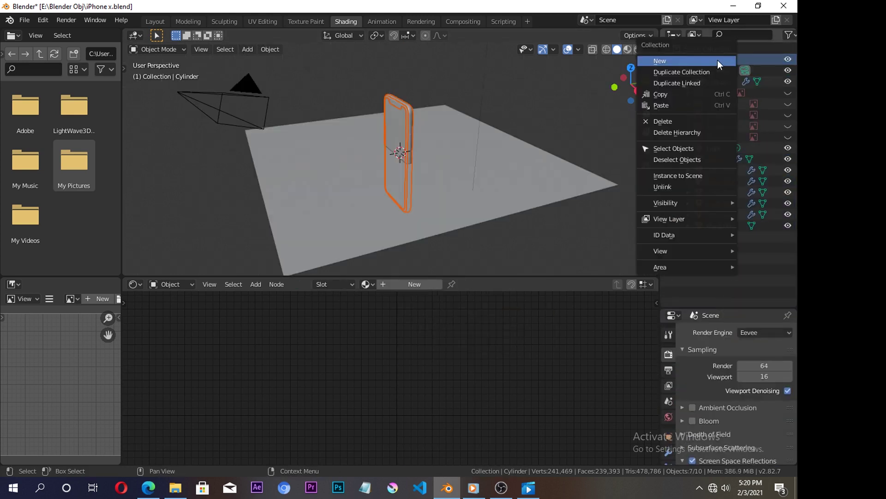
pyautogui.click(699, 63)
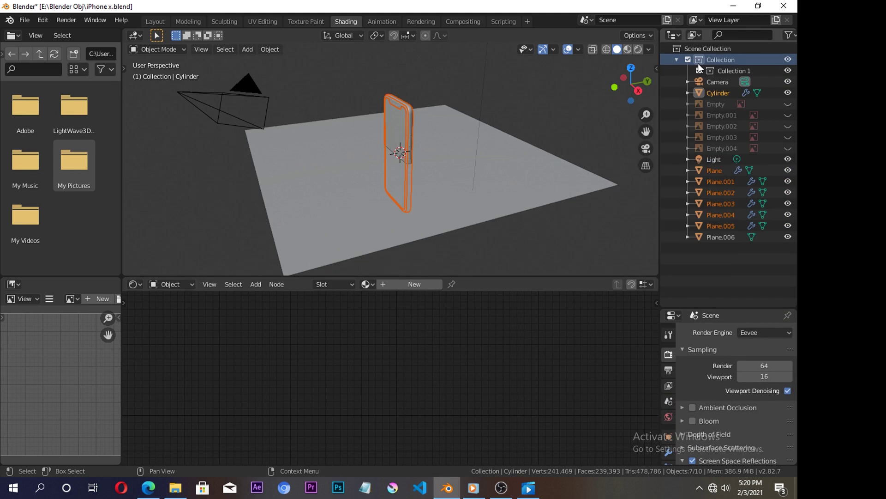
pyautogui.click(725, 68)
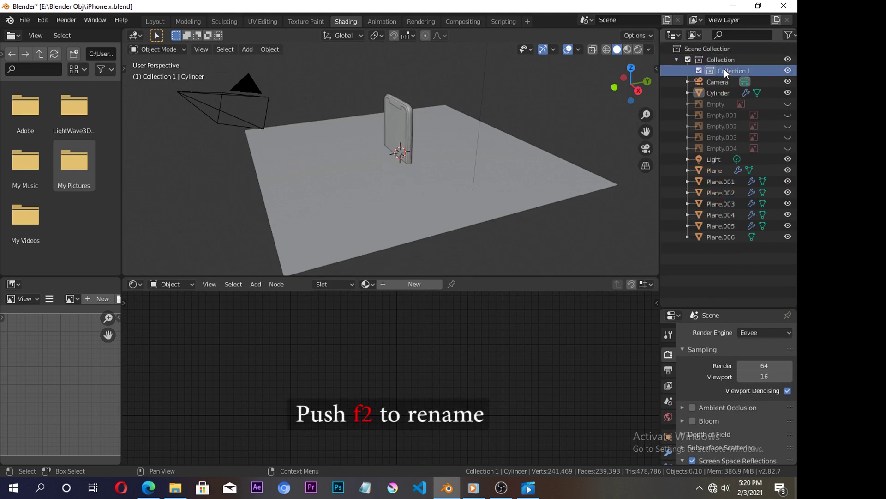
pyautogui.press('F2')
pyautogui.write('pHONE')
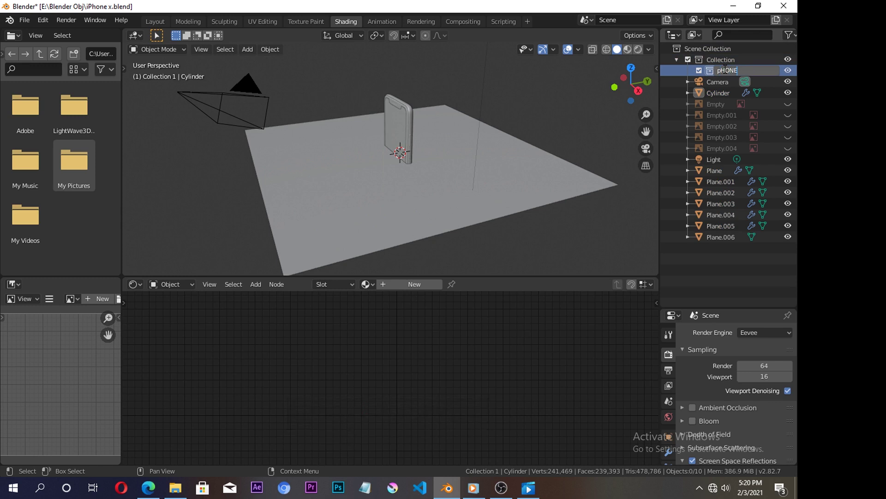
pyautogui.write('Ph')
pyautogui.press('Return')
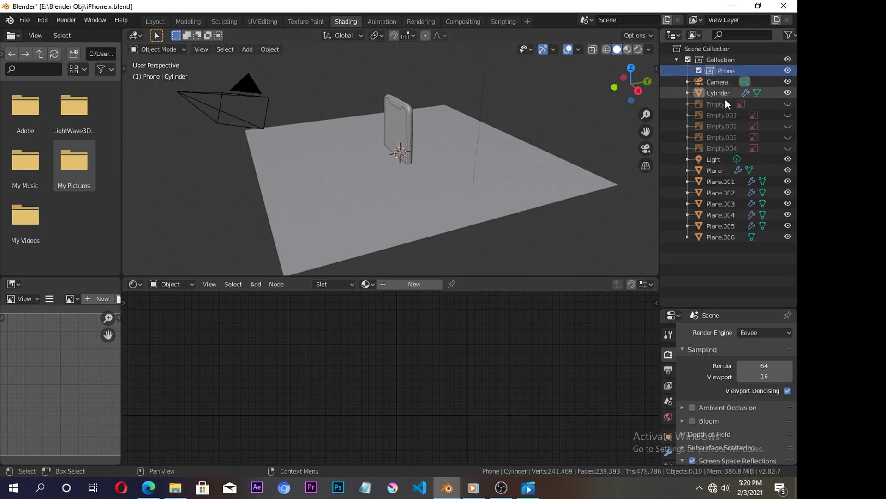
# Move the Cylinder and Plane through Plane.005 into the Phone collection.
pyautogui.click(723, 96)
pyautogui.keyDown('ctrl'); pyautogui.click(721, 163); pyautogui.keyUp('ctrl')
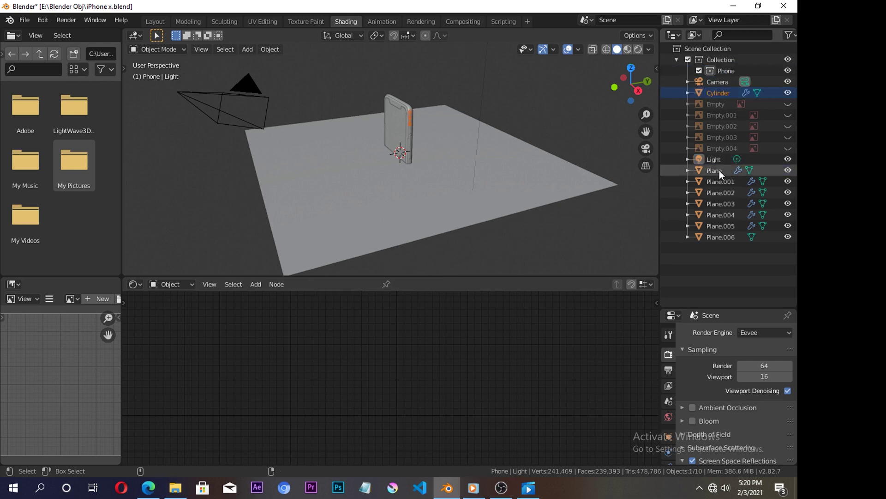
pyautogui.keyDown('ctrl'); pyautogui.click(720, 171); pyautogui.keyUp('ctrl')
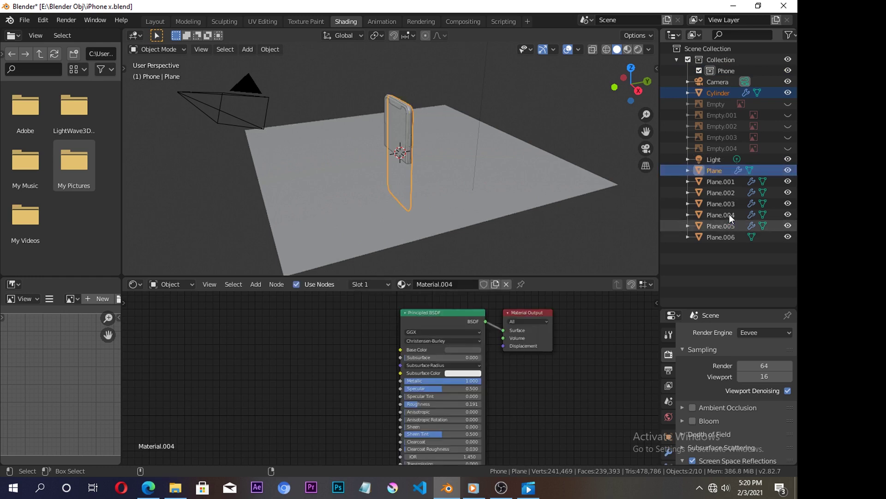
pyautogui.keyDown('ctrl'); pyautogui.click(730, 225); pyautogui.keyUp('ctrl')
pyautogui.keyDown('ctrl'); pyautogui.click(730, 214); pyautogui.keyUp('ctrl')
pyautogui.keyDown('ctrl'); pyautogui.click(729, 192); pyautogui.keyUp('ctrl')
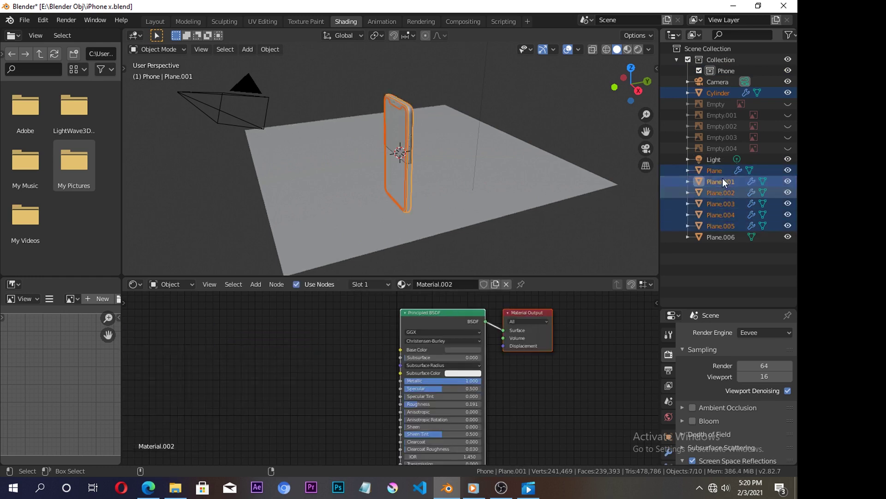
pyautogui.moveTo(723, 179); pyautogui.dragTo(725, 71)
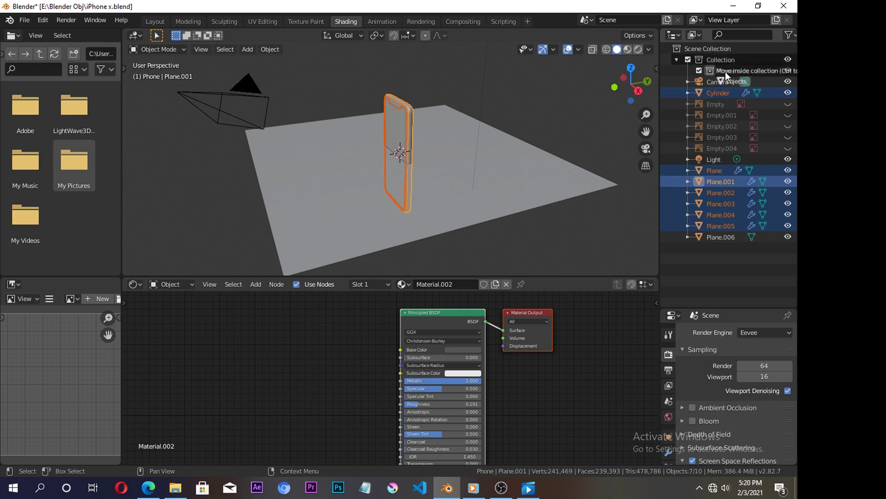
pyautogui.moveTo(725, 71); pyautogui.dragTo(728, 74)
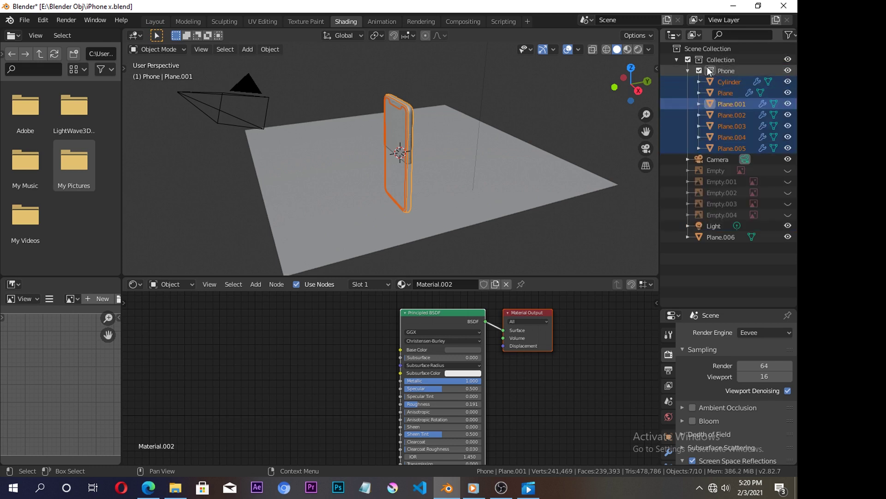
# Select every object in the Phone collection and view it from the right side.
pyautogui.rightClick(748, 71)
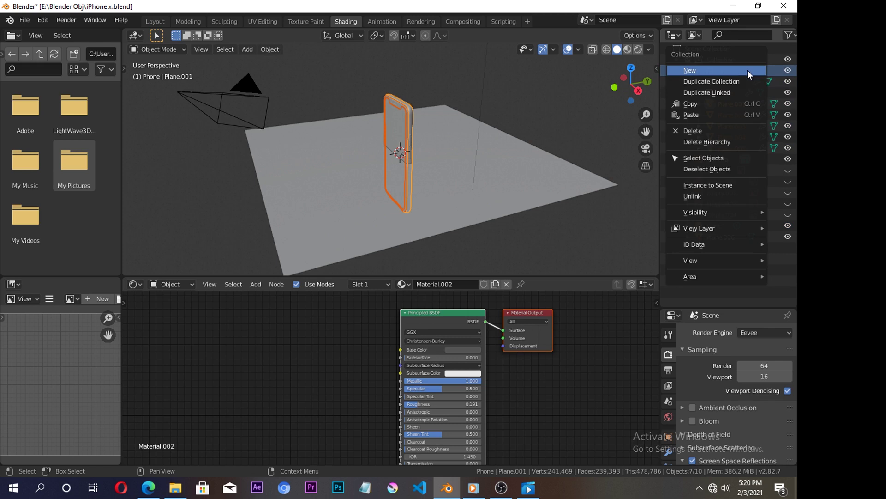
pyautogui.click(711, 157)
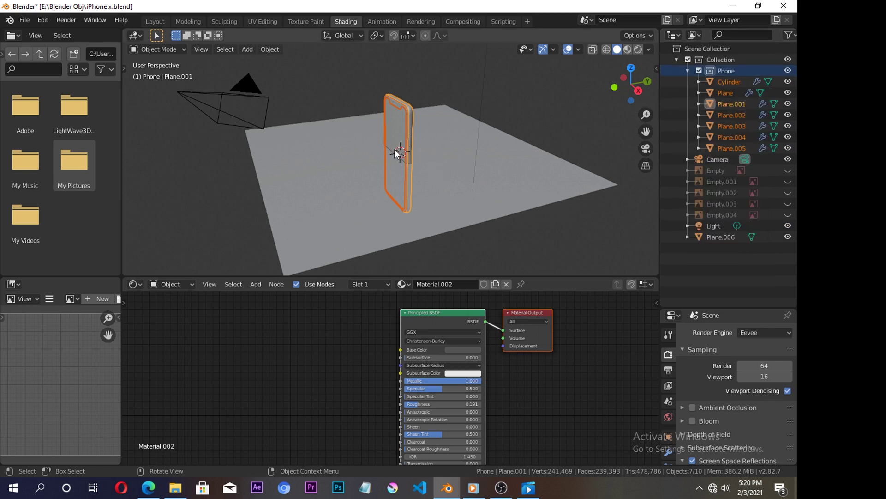
pyautogui.press('`')
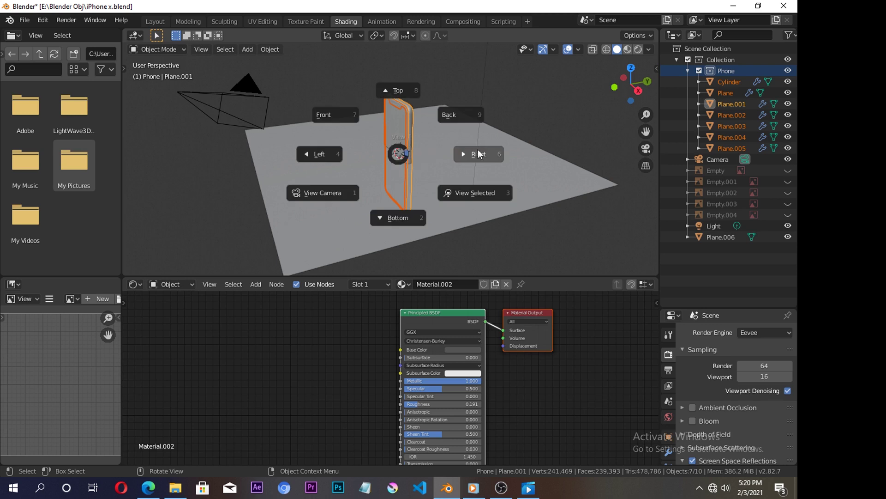
pyautogui.click(459, 174)
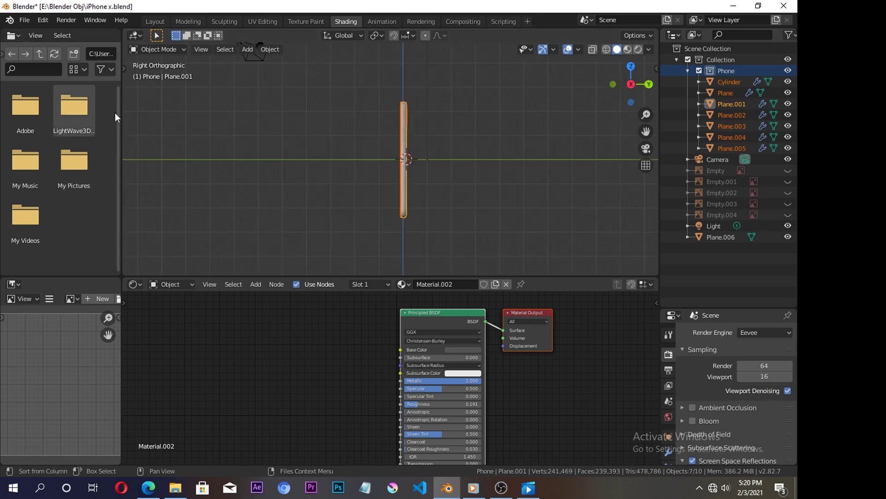
# Tip the phone −90° onto its back, lower it ~0.69 m onto the floor, and view through the camera.
pyautogui.press('t')
pyautogui.click(136, 134)
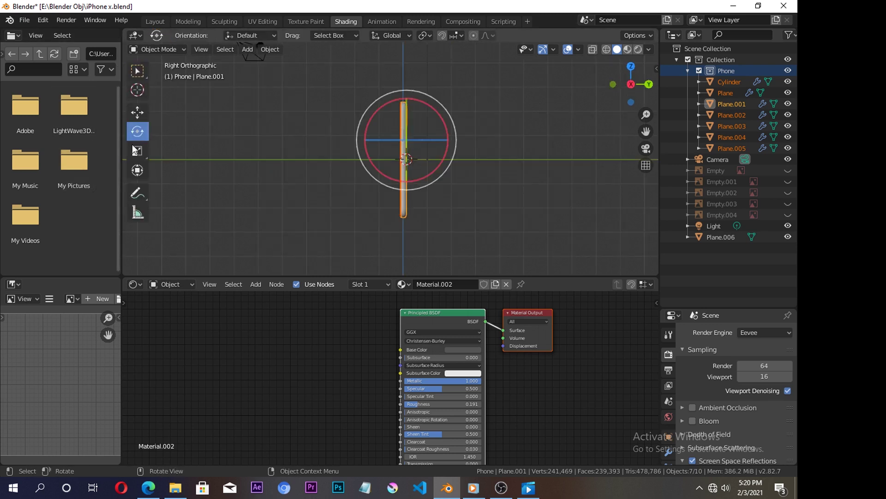
pyautogui.moveTo(425, 102)
pyautogui.mouseDown()
pyautogui.moveTo(485, 173)
pyautogui.moveTo(483, 187)
pyautogui.mouseUp()
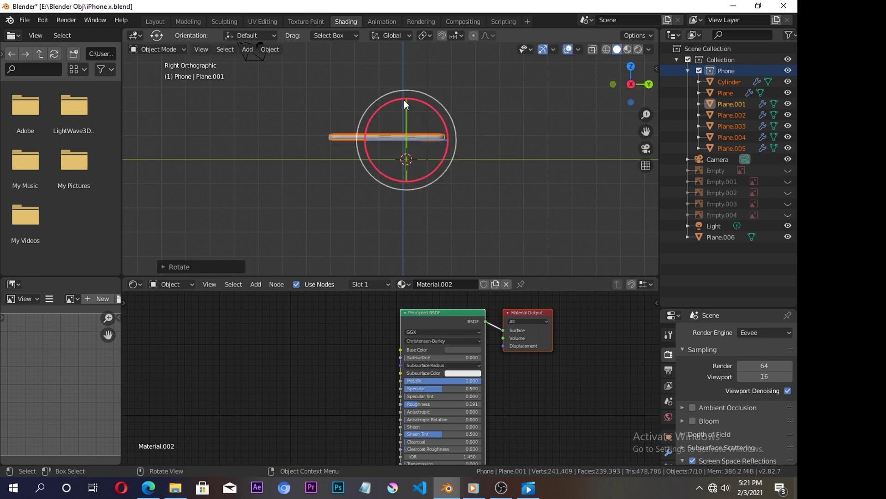
pyautogui.moveTo(403, 104); pyautogui.dragTo(404, 103)
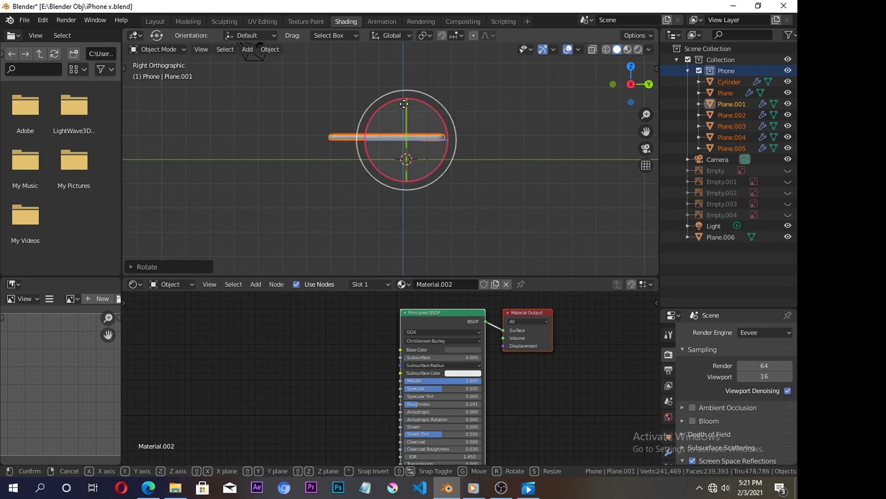
pyautogui.press('g')
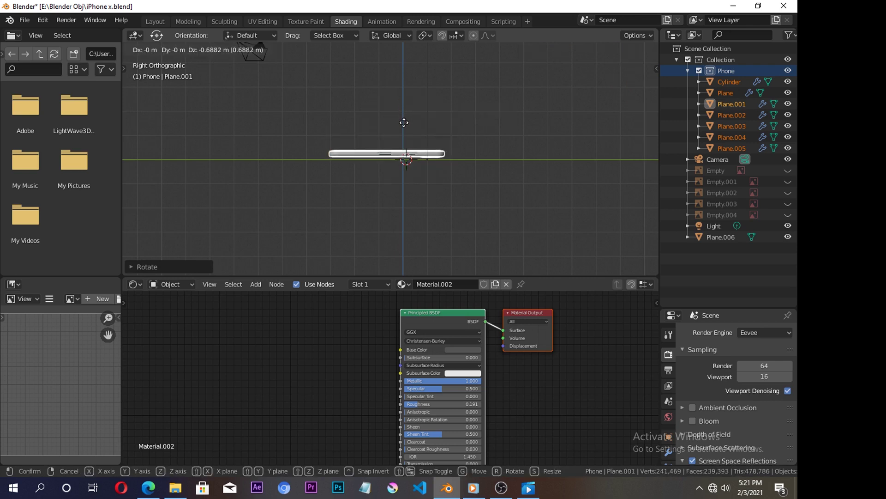
pyautogui.click(404, 122)
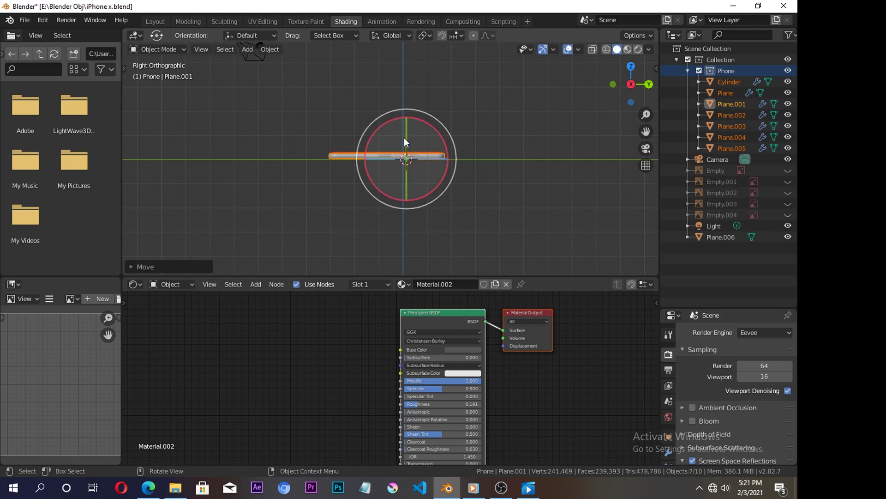
pyautogui.press('KP_0')
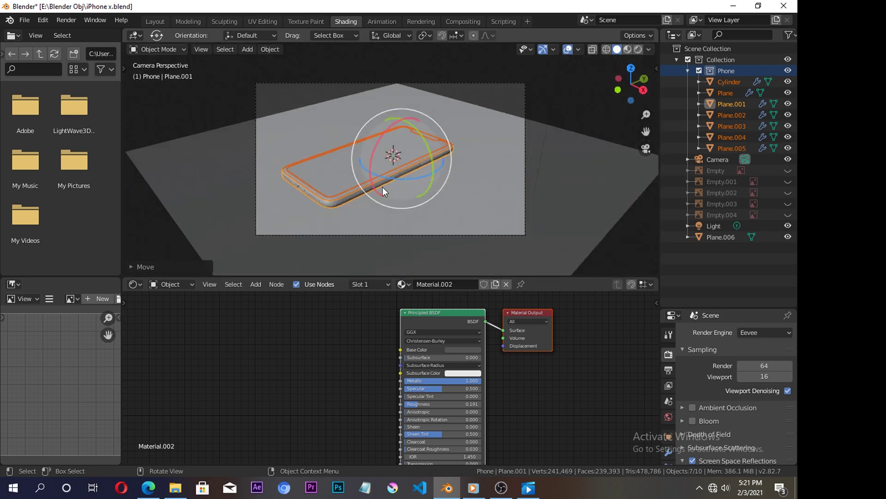
# Scale the floor plane Plane.006 up by about 1.40.
pyautogui.click(481, 129)
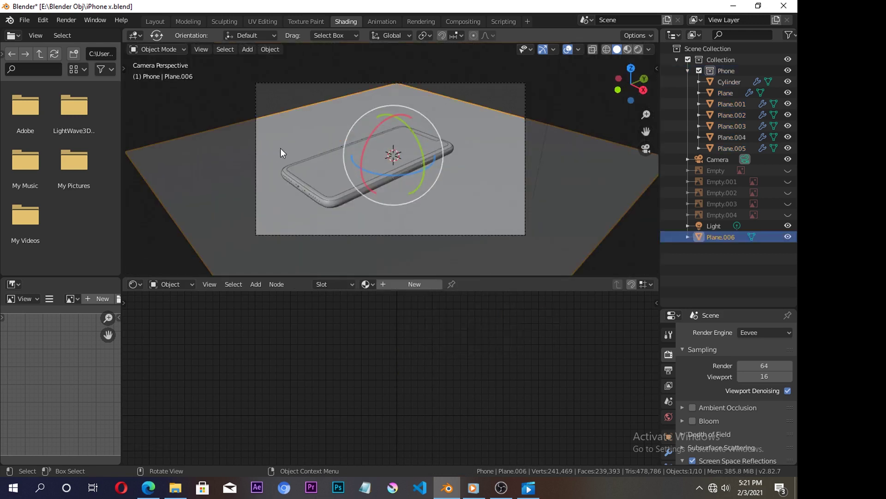
pyautogui.press('s')
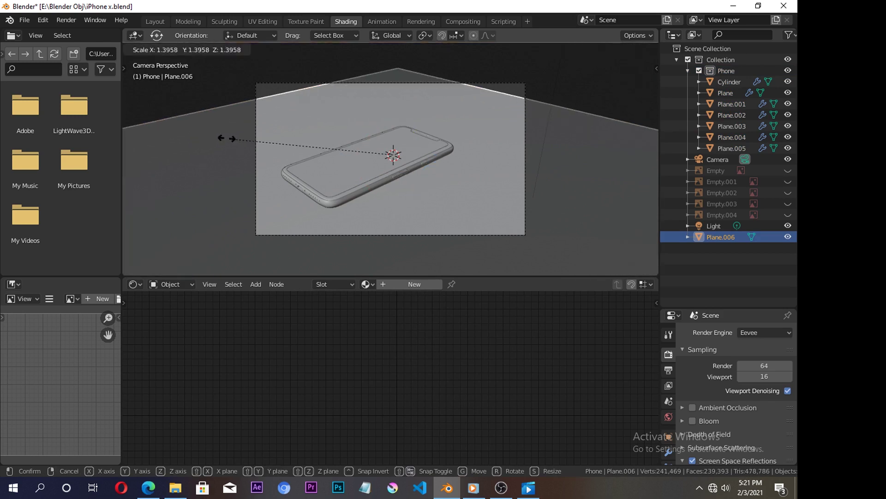
pyautogui.click(139, 135)
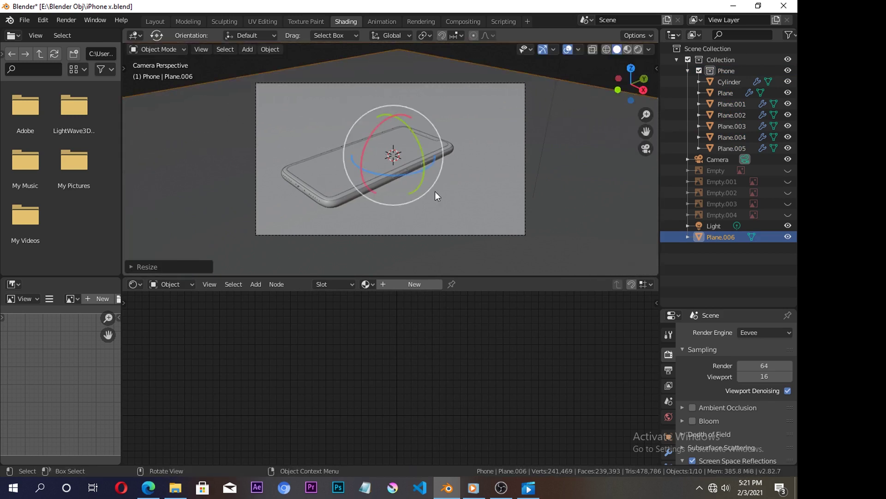
pyautogui.click(539, 146)
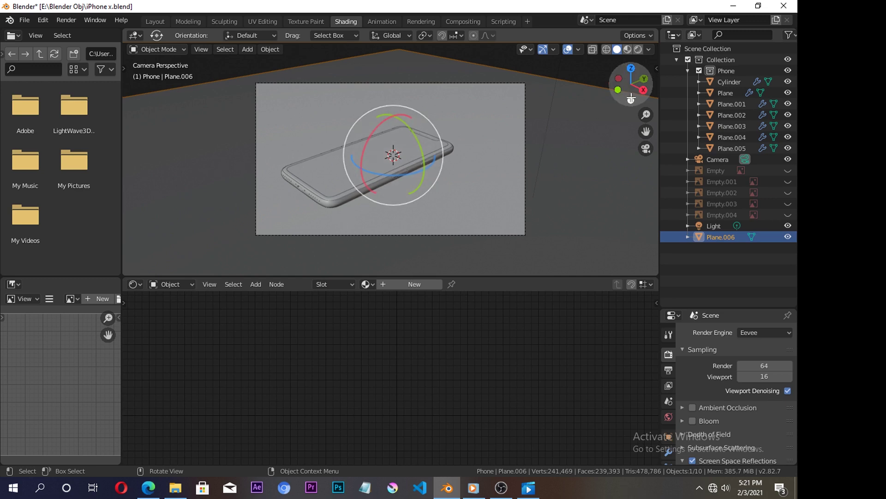
# Reposition the camera, then pull it back about 1.93 m along its local Z axis.
pyautogui.press('g')
pyautogui.click(527, 142)
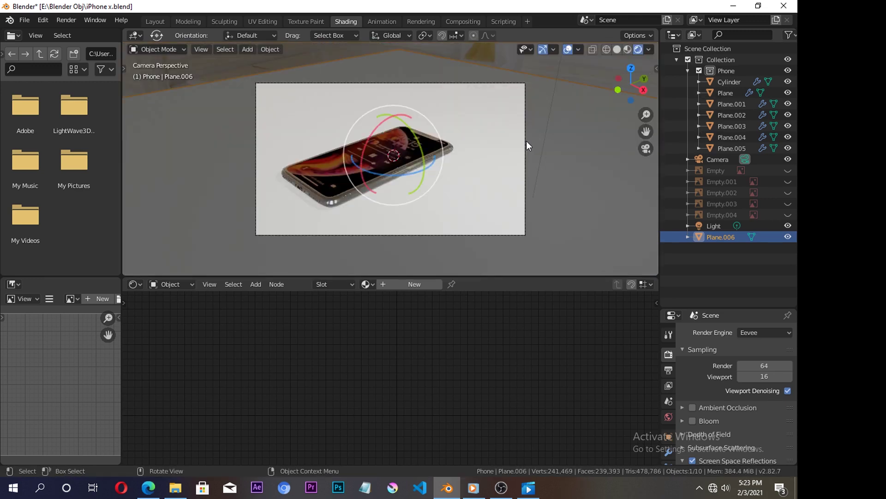
pyautogui.click(525, 140)
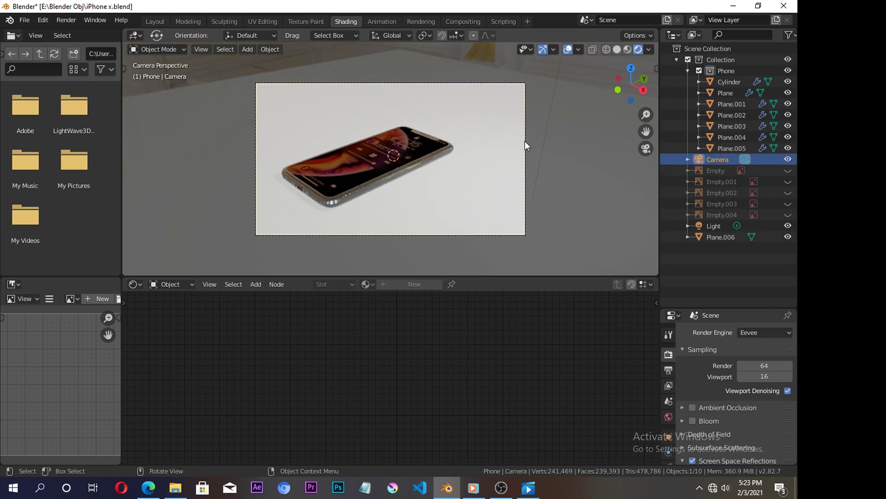
pyautogui.press('g')
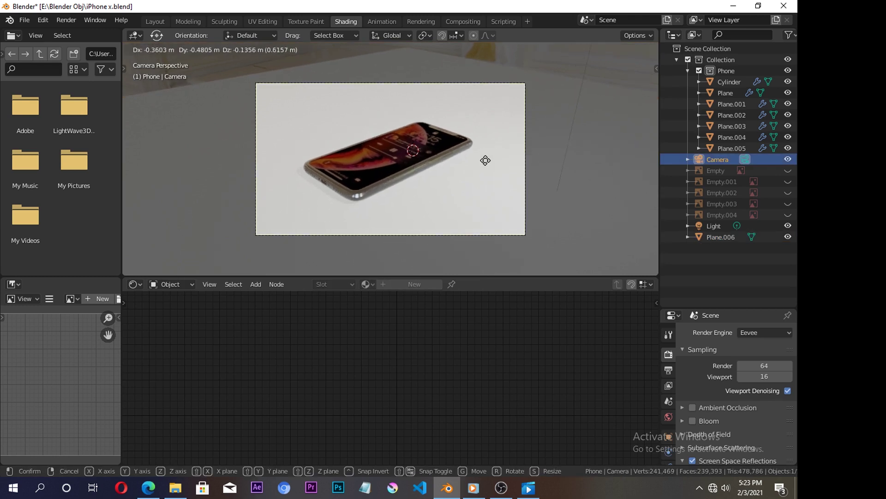
pyautogui.click(489, 159)
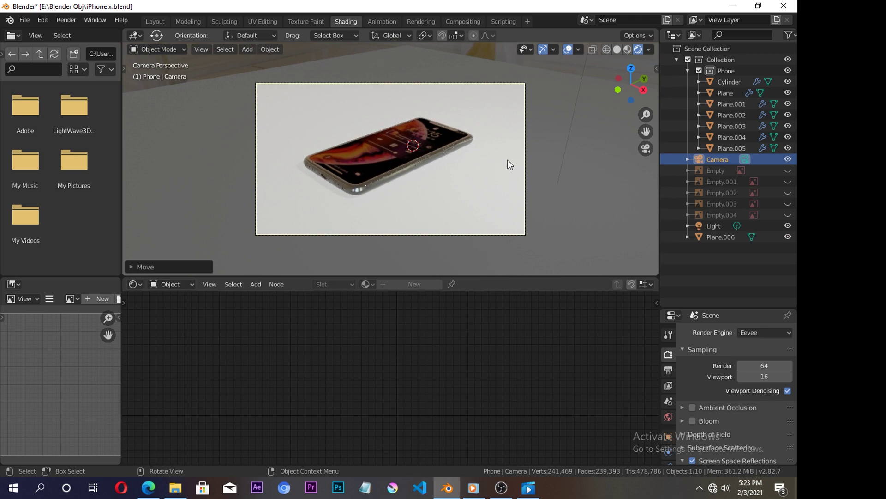
pyautogui.press('g')
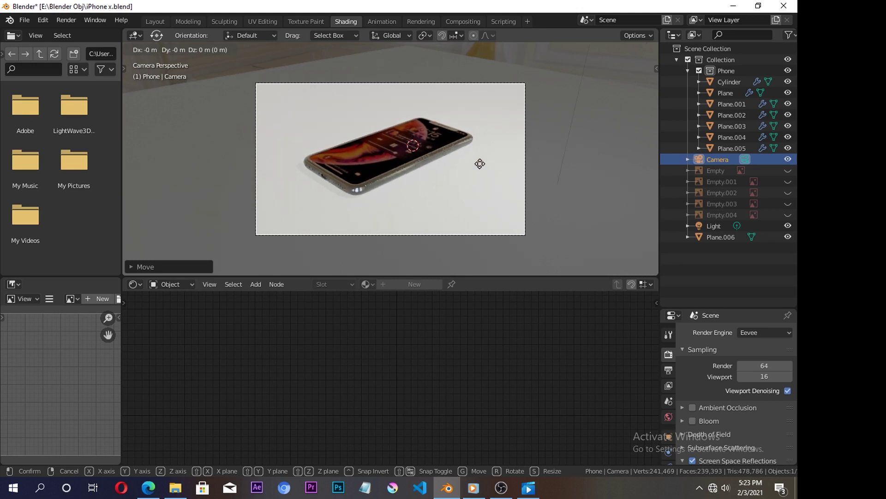
pyautogui.press('z')
pyautogui.press('z')
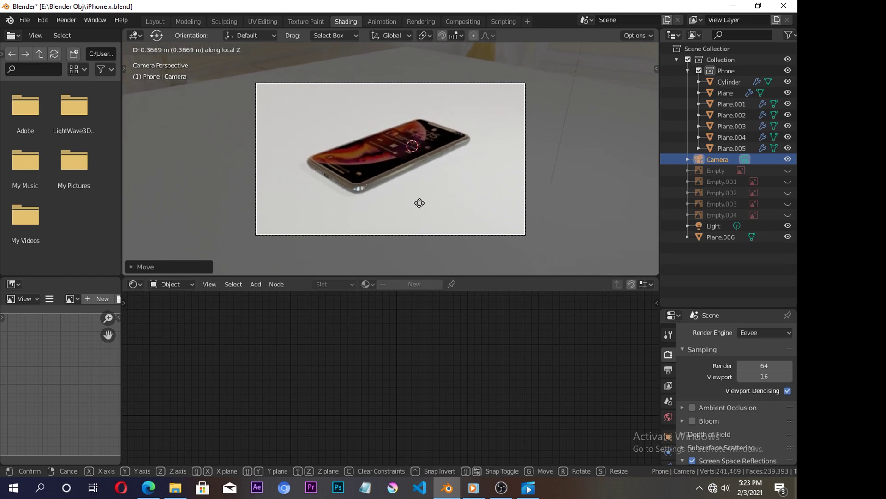
pyautogui.click(311, 223)
# Give floor Plane.006 a new material with the wood COL texture feeding Base Color.
pyautogui.click(721, 237)
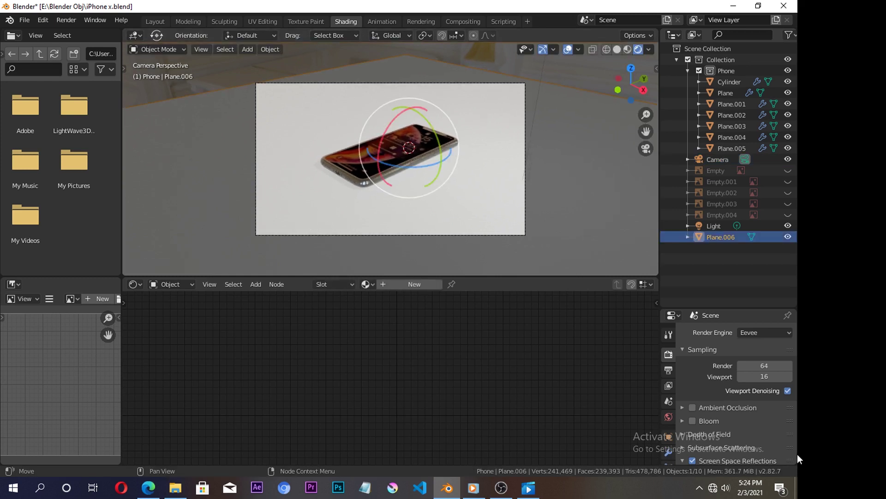
pyautogui.click(397, 283)
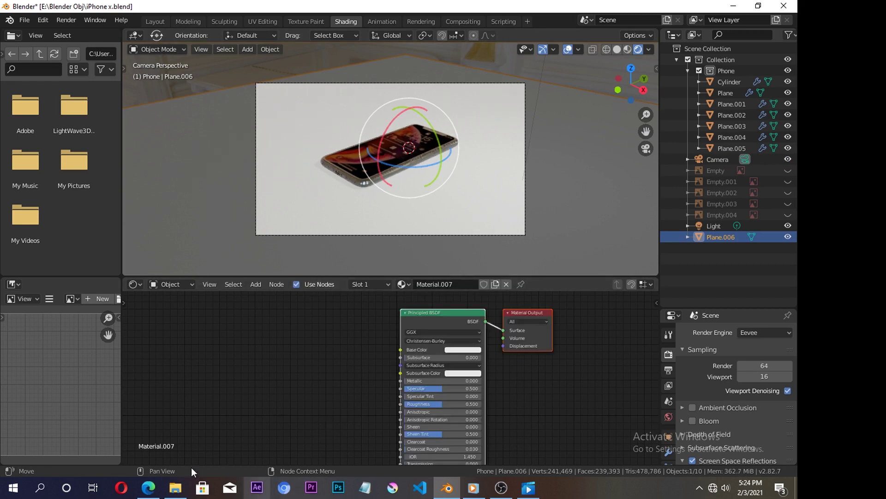
pyautogui.click(176, 488)
pyautogui.moveTo(327, 157); pyautogui.dragTo(393, 363)
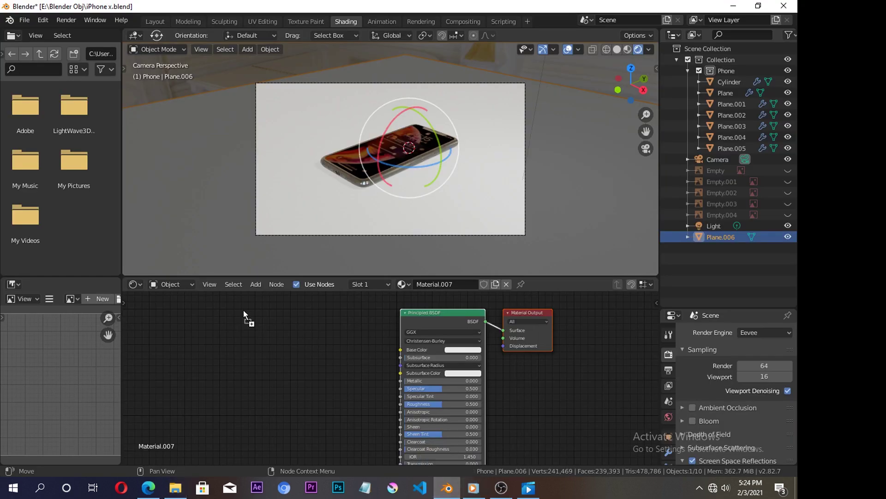
pyautogui.moveTo(392, 365); pyautogui.dragTo(237, 315)
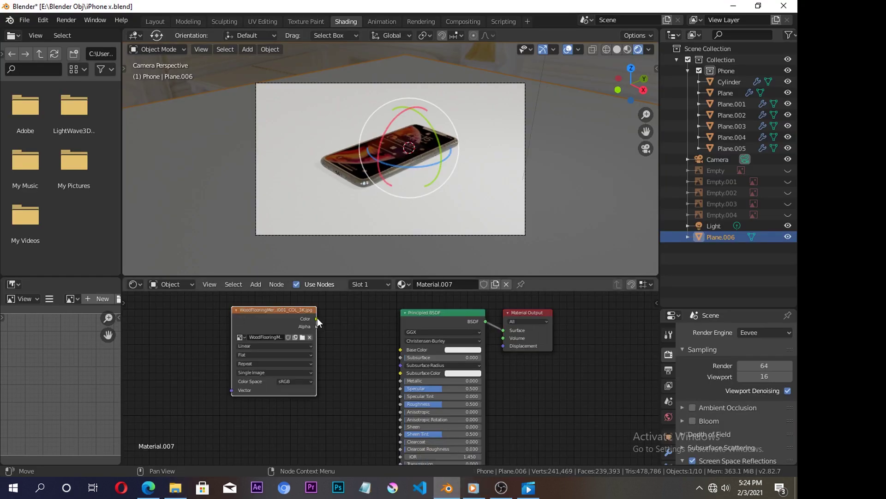
pyautogui.moveTo(316, 319); pyautogui.dragTo(401, 350)
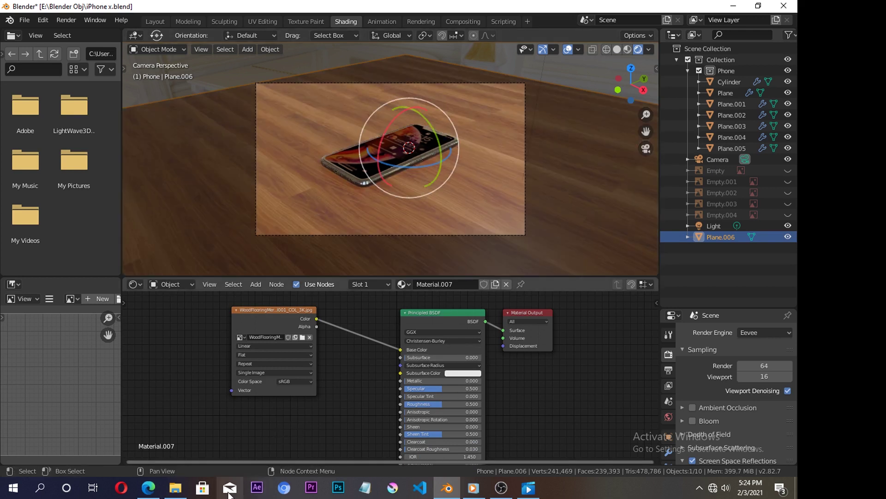
# Add the wood GLOSS texture as an image node wired into Roughness.
pyautogui.click(175, 488)
pyautogui.moveTo(560, 160); pyautogui.dragTo(189, 397)
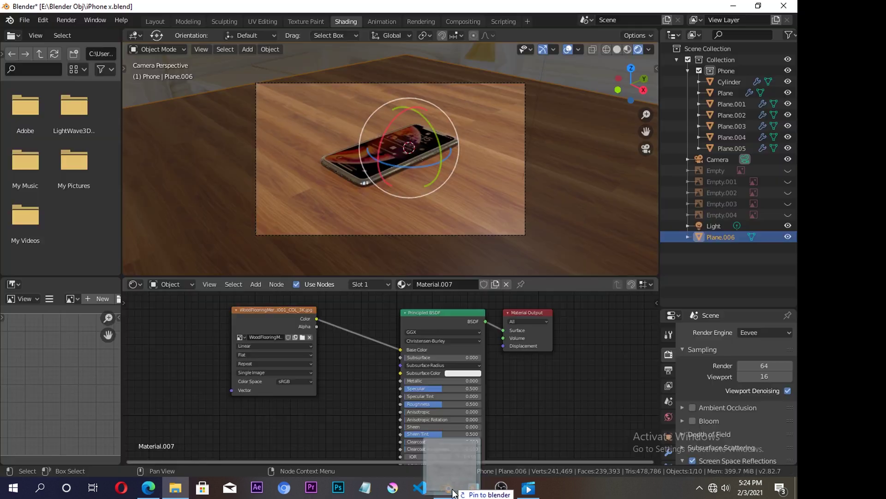
pyautogui.moveTo(230, 394)
pyautogui.mouseDown()
pyautogui.moveTo(240, 348)
pyautogui.moveTo(414, 326)
pyautogui.moveTo(417, 333)
pyautogui.mouseUp()
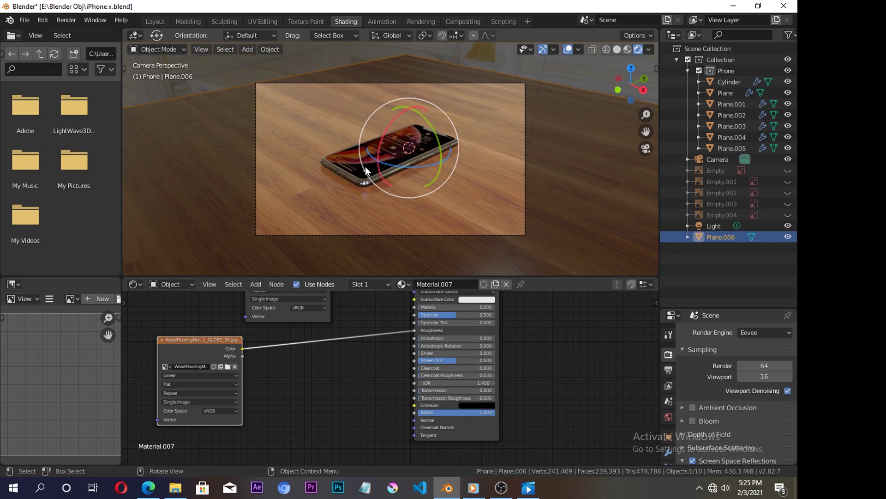
# Drag WoodFlooring DISP16_3K.tif from File Explorer into the node editor as an image node.
pyautogui.hotkey('alt', 'Tab')
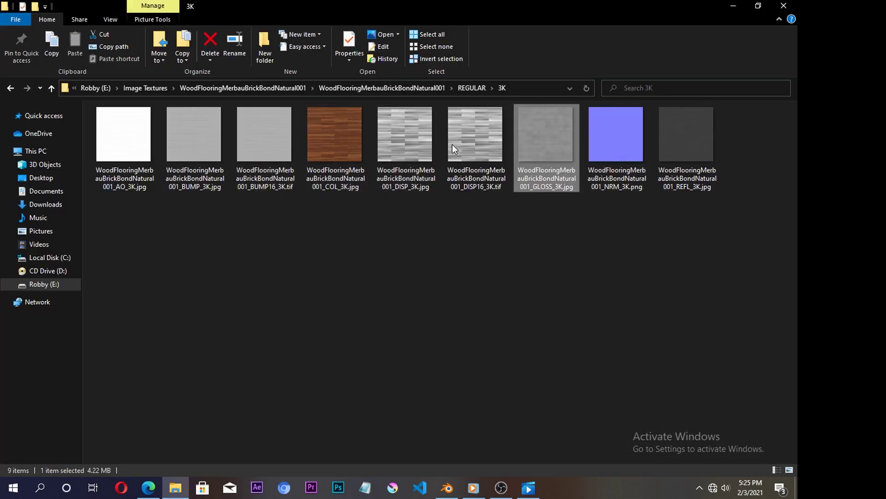
pyautogui.moveTo(478, 153)
pyautogui.mouseDown()
pyautogui.moveTo(441, 495)
pyautogui.moveTo(248, 375)
pyautogui.mouseUp()
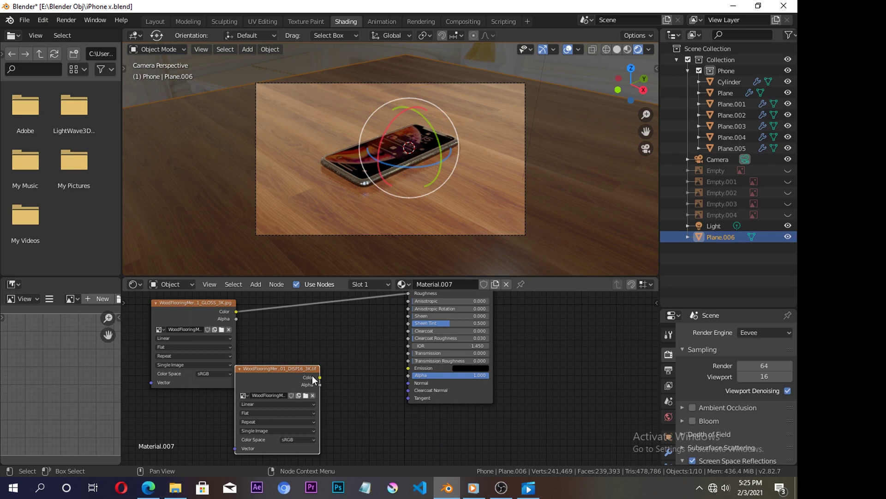
# Insert a Bump node so the DISP16 texture drives Height and feeds the floor's Normal.
pyautogui.moveTo(320, 377)
pyautogui.mouseDown()
pyautogui.moveTo(408, 385)
pyautogui.moveTo(403, 370)
pyautogui.mouseUp()
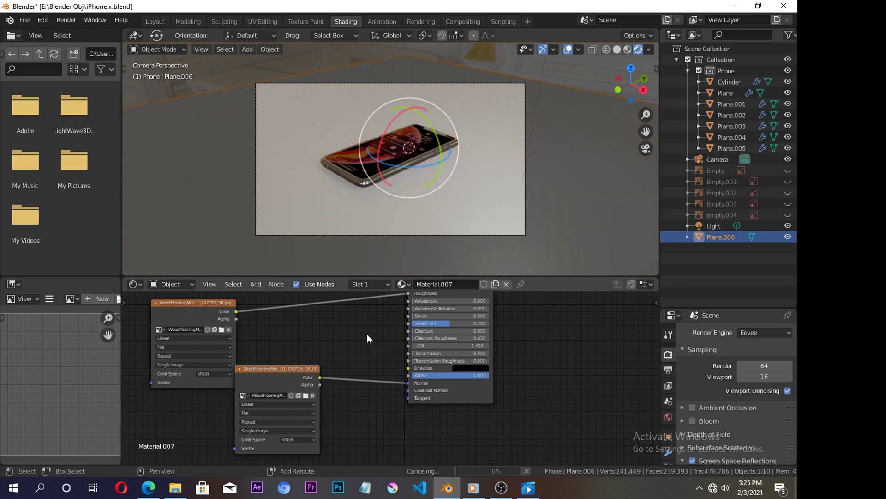
pyautogui.hotkey('shift', 'a')
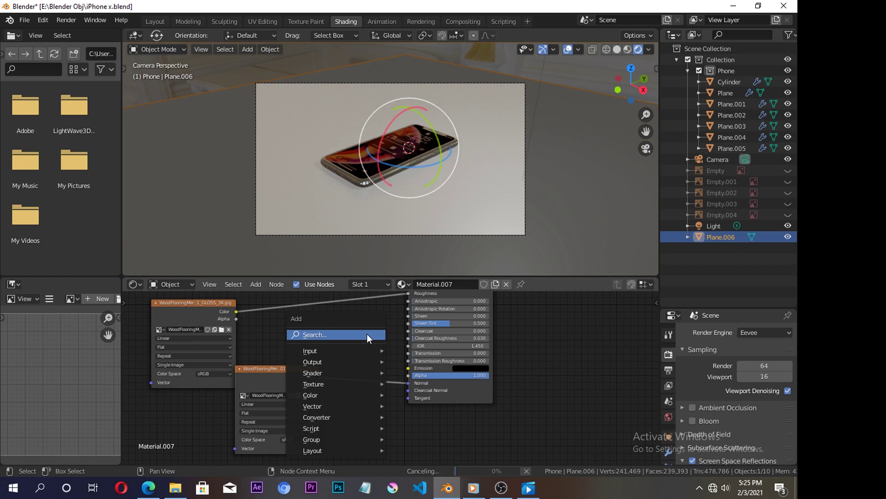
pyautogui.write('bump')
pyautogui.press('Return')
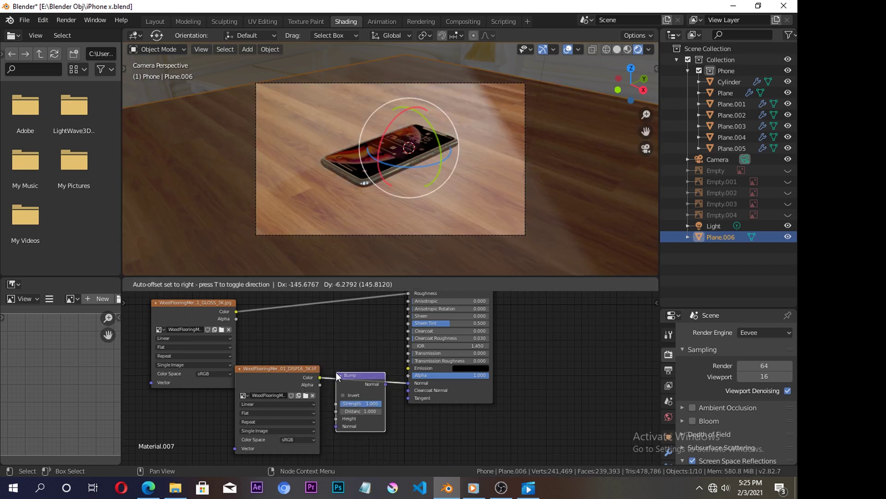
pyautogui.click(335, 417)
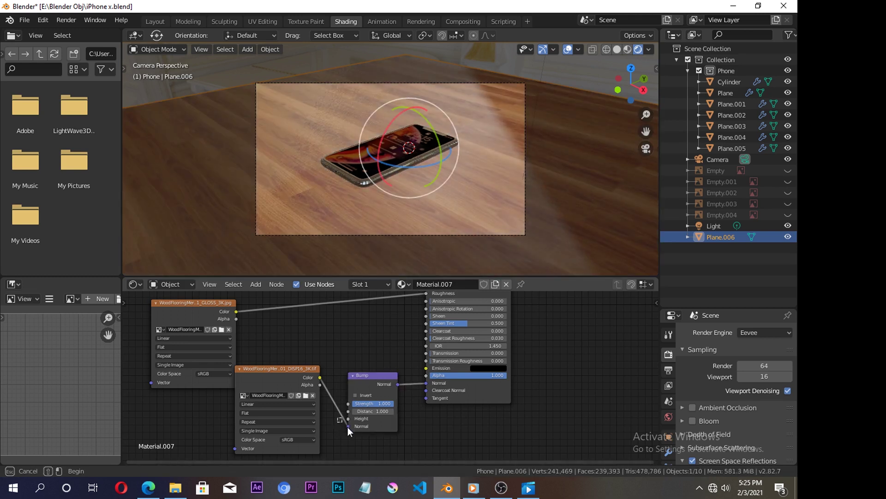
pyautogui.moveTo(347, 427); pyautogui.dragTo(347, 417)
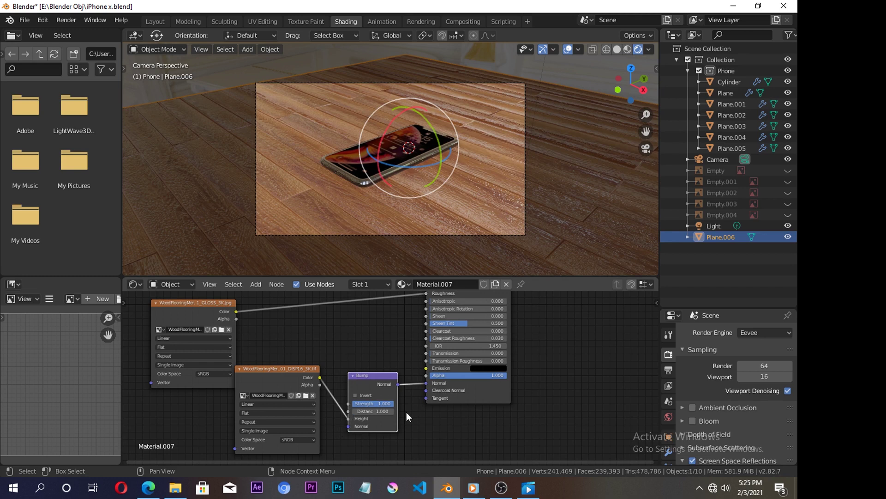
# Set the Bump node's Distance to 0.200 and Strength to 0.200.
pyautogui.click(383, 411)
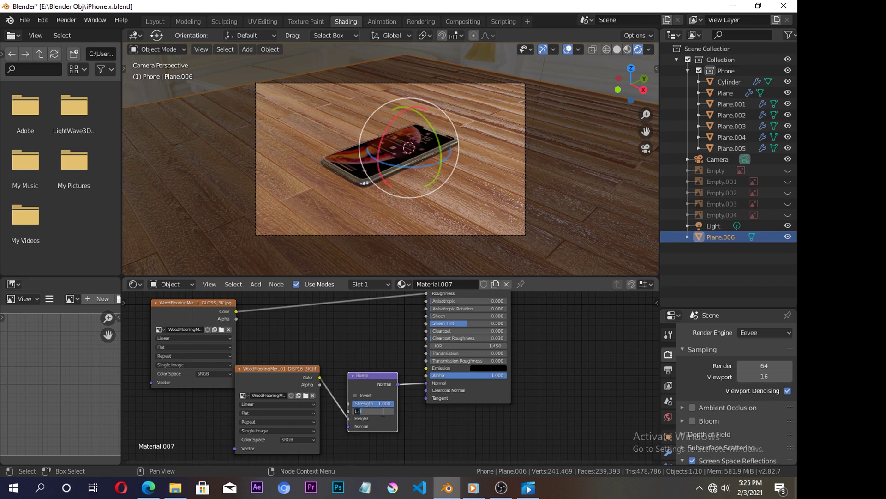
pyautogui.write('.2')
pyautogui.press('Return')
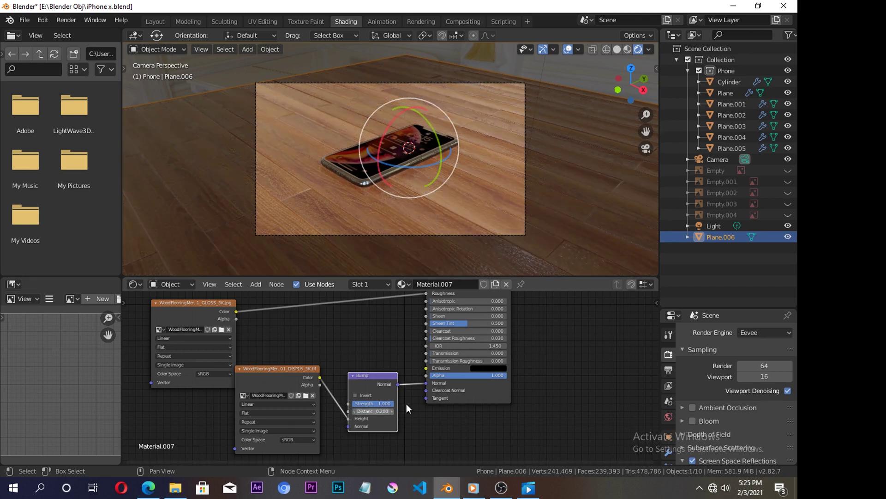
pyautogui.click(391, 403)
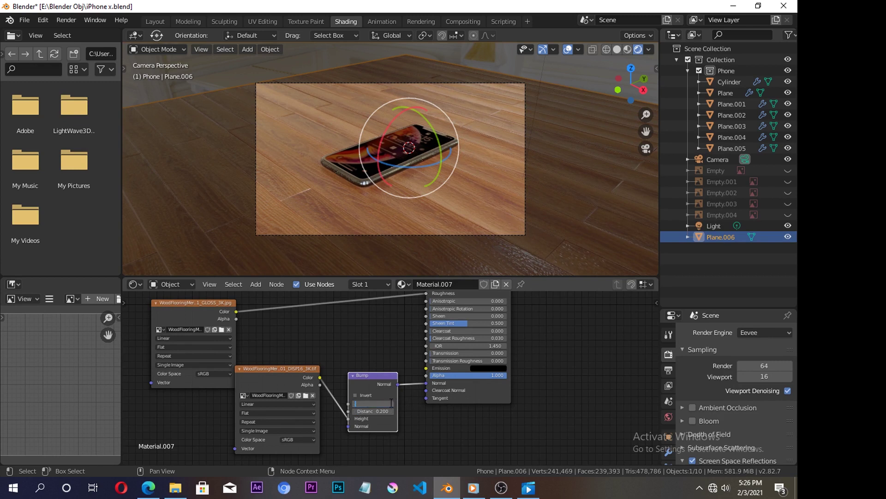
pyautogui.press('Return')
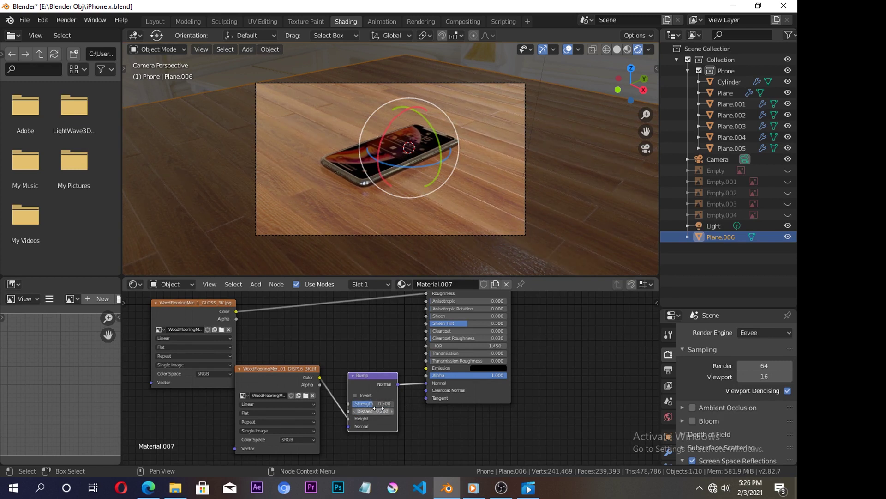
pyautogui.click(380, 403)
pyautogui.press('Return')
# Enable Invert on the floor material's Bump node to reverse the wood grain relief.
pyautogui.scroll(2, 269, 221)
pyautogui.scroll(1, 267, 227)
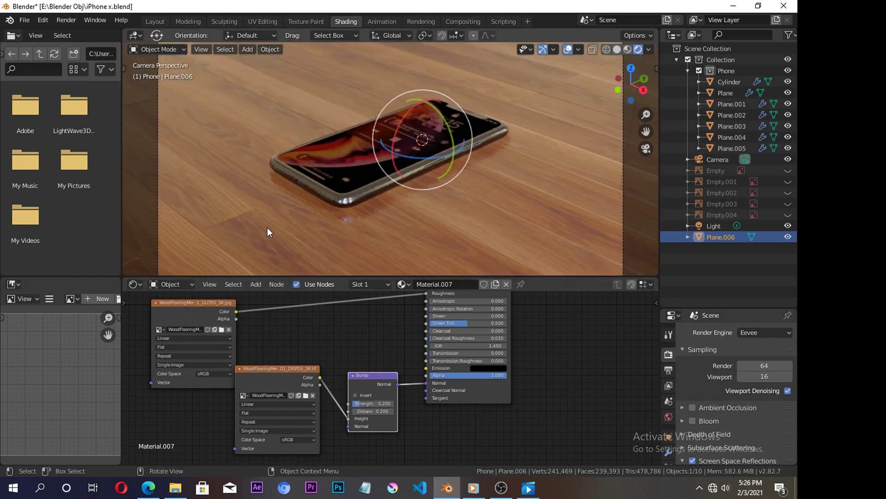
pyautogui.scroll(1, 267, 229)
pyautogui.scroll(1, 218, 254)
pyautogui.keyDown('shift'); pyautogui.moveTo(268, 234); pyautogui.dragTo(368, 218, button='middle'); pyautogui.keyUp('shift')
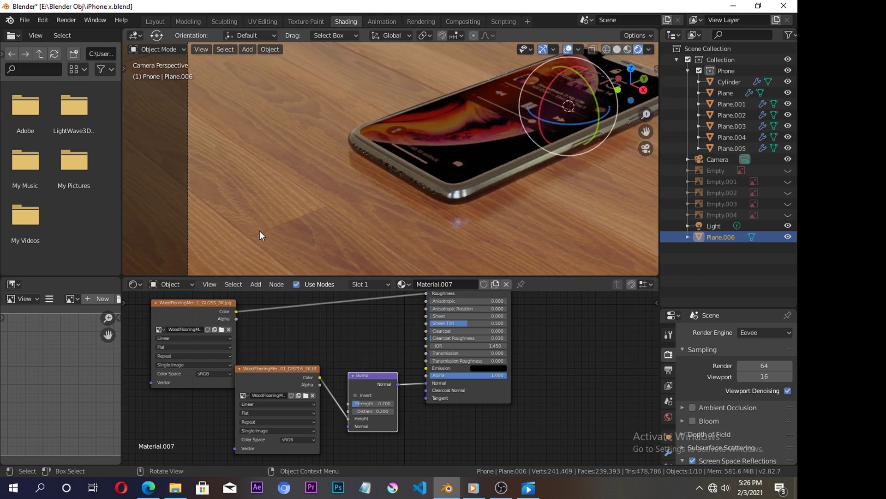
pyautogui.scroll(2, 259, 231)
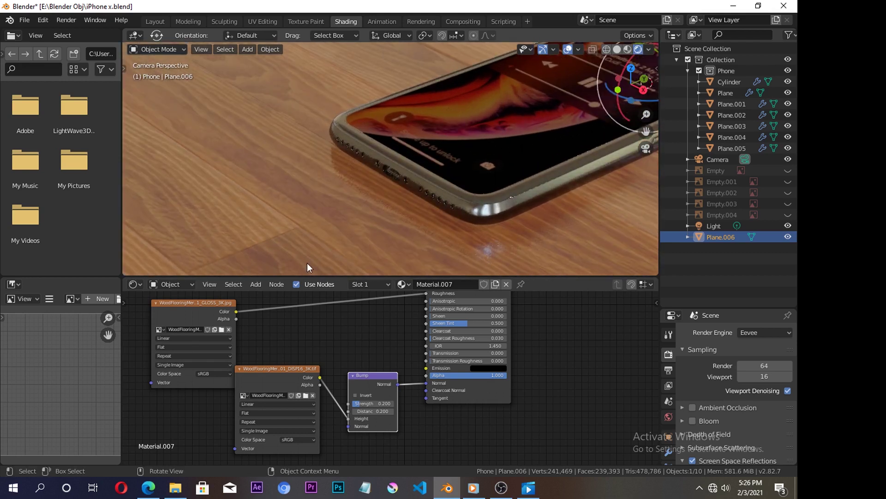
pyautogui.click(354, 395)
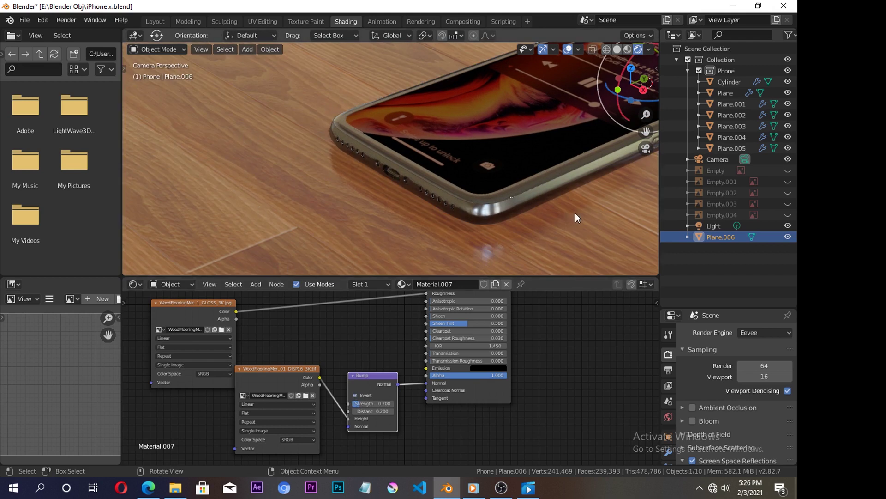
pyautogui.scroll(-2, 301, 224)
pyautogui.scroll(-2, 301, 224)
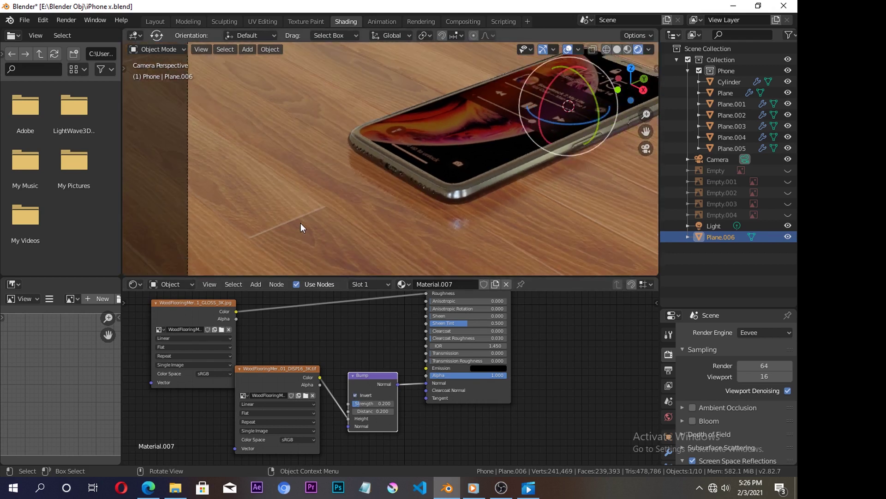
pyautogui.scroll(-2, 332, 230)
pyautogui.scroll(-2, 446, 209)
pyautogui.scroll(-2, 447, 199)
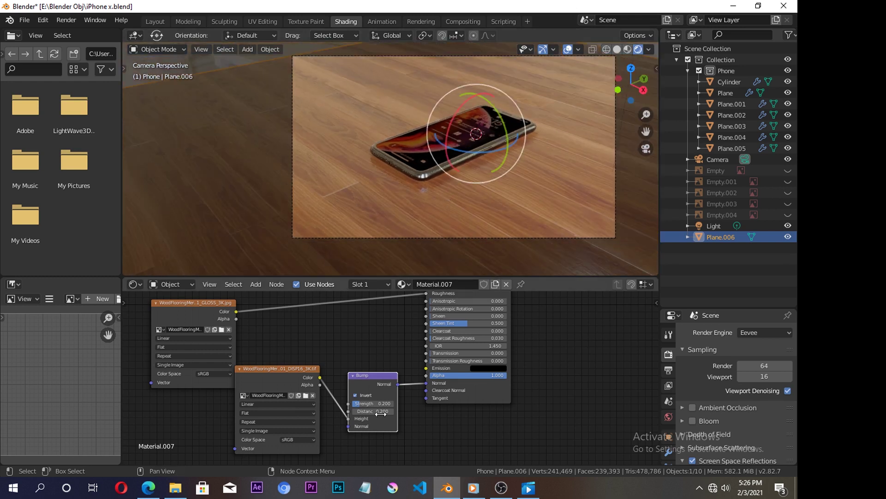
# Raise the Bump node's Distance to 0.4.
pyautogui.click(381, 411)
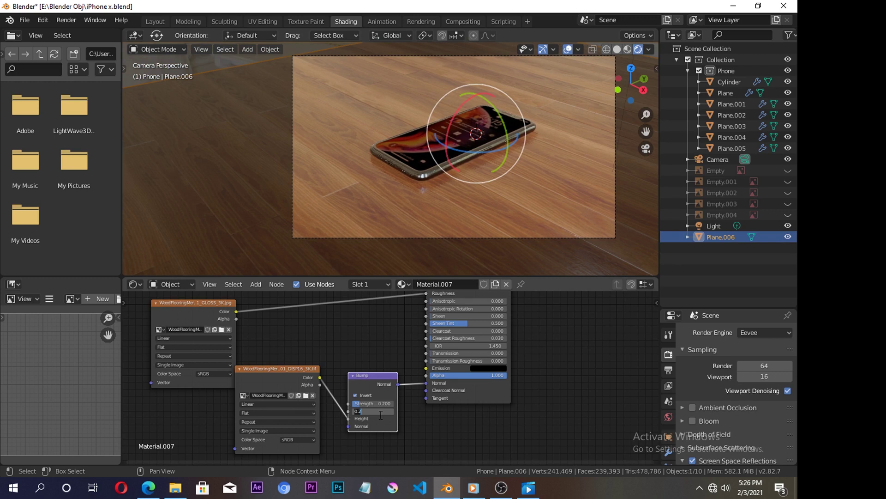
pyautogui.write('.3')
pyautogui.press('Return')
pyautogui.click(387, 412)
pyautogui.write('.4')
pyautogui.press('Return')
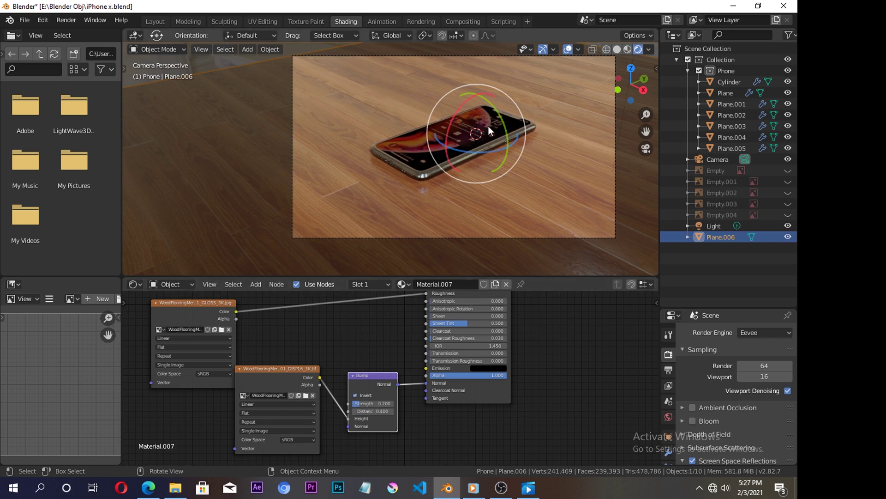
# Bring the NRM_3K.png normal texture into the node editor and link it toward Bump Normal.
pyautogui.moveTo(302, 381); pyautogui.dragTo(331, 335, button='middle')
pyautogui.moveTo(313, 324)
pyautogui.mouseDown()
pyautogui.moveTo(229, 378)
pyautogui.moveTo(230, 369)
pyautogui.mouseUp()
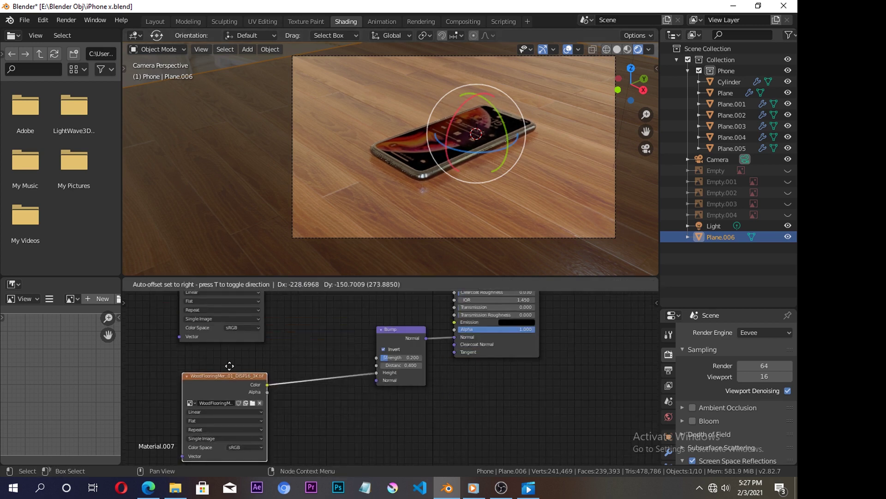
pyautogui.click(175, 487)
pyautogui.moveTo(649, 134)
pyautogui.mouseDown()
pyautogui.moveTo(504, 459)
pyautogui.moveTo(298, 405)
pyautogui.mouseUp()
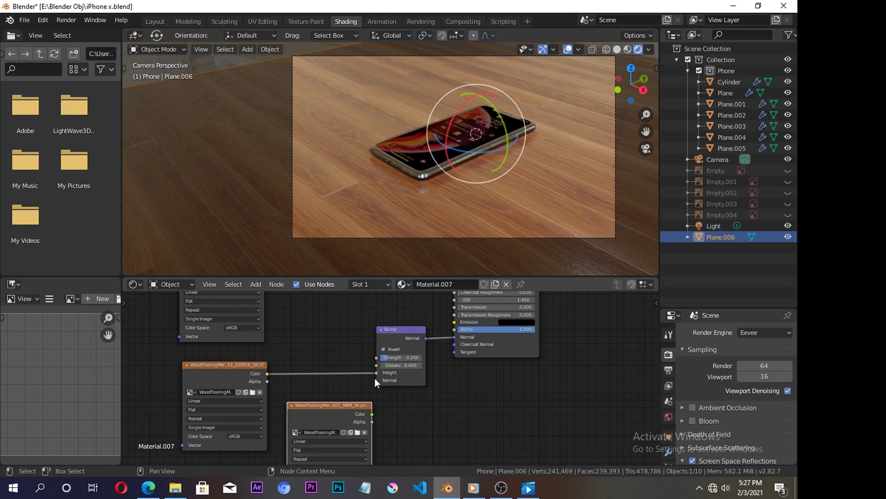
pyautogui.moveTo(342, 405); pyautogui.dragTo(284, 459)
pyautogui.moveTo(288, 403); pyautogui.dragTo(300, 326, button='middle')
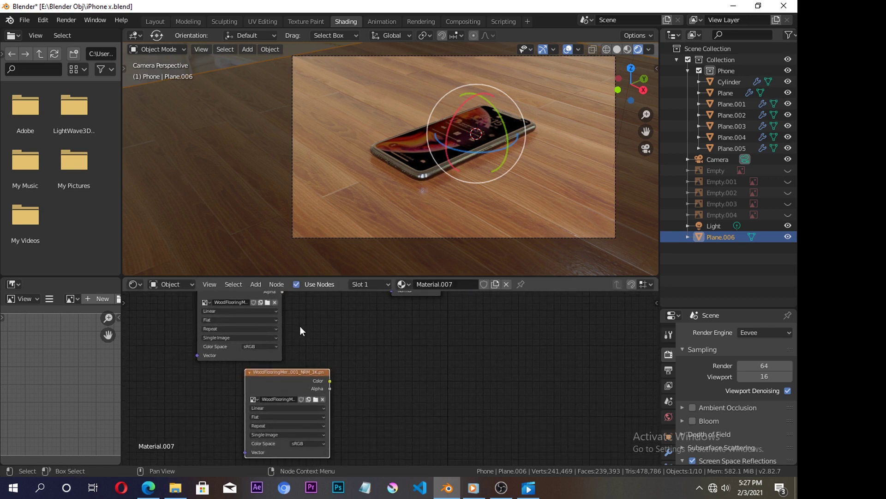
pyautogui.moveTo(349, 331); pyautogui.dragTo(349, 352, button='middle')
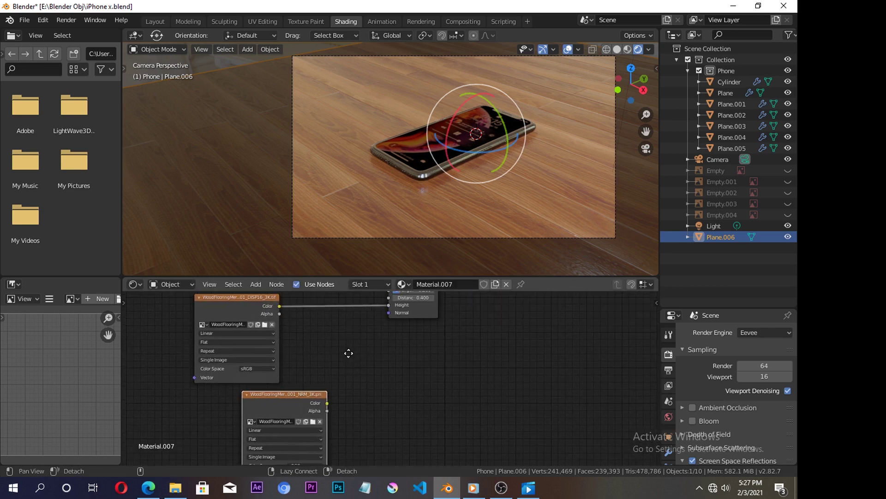
pyautogui.moveTo(327, 403); pyautogui.dragTo(389, 313)
# Insert a Normal Map node between the NRM image and the Bump's Normal input.
pyautogui.hotkey('shift', 'a')
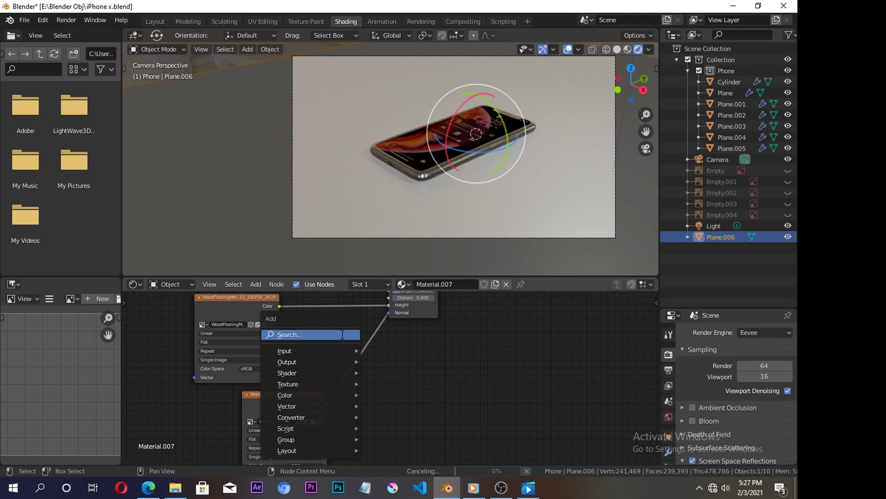
pyautogui.click(342, 334)
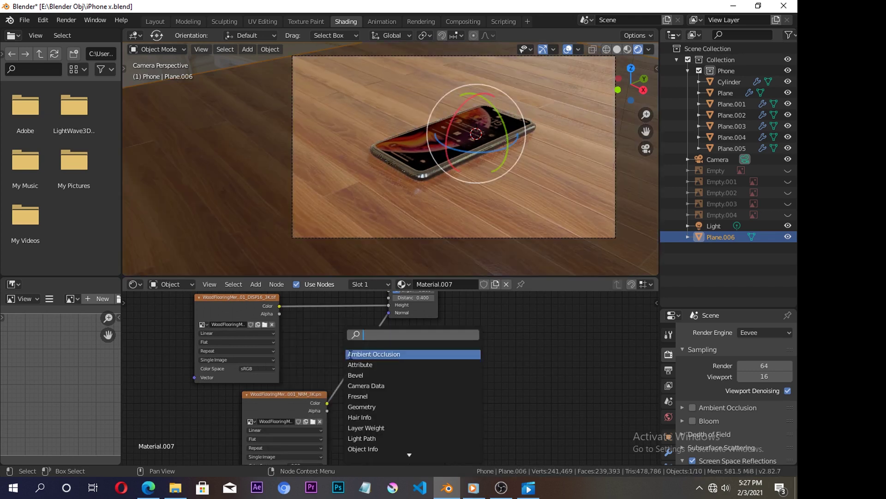
pyautogui.write('no')
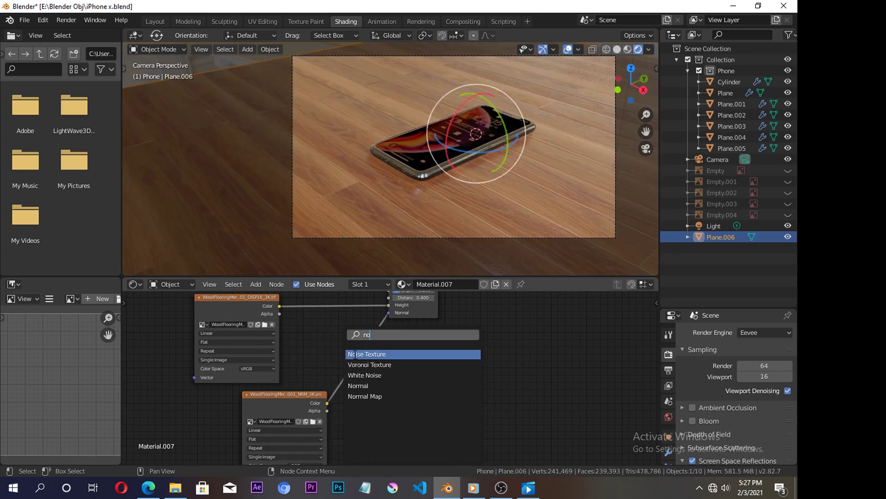
pyautogui.click(365, 397)
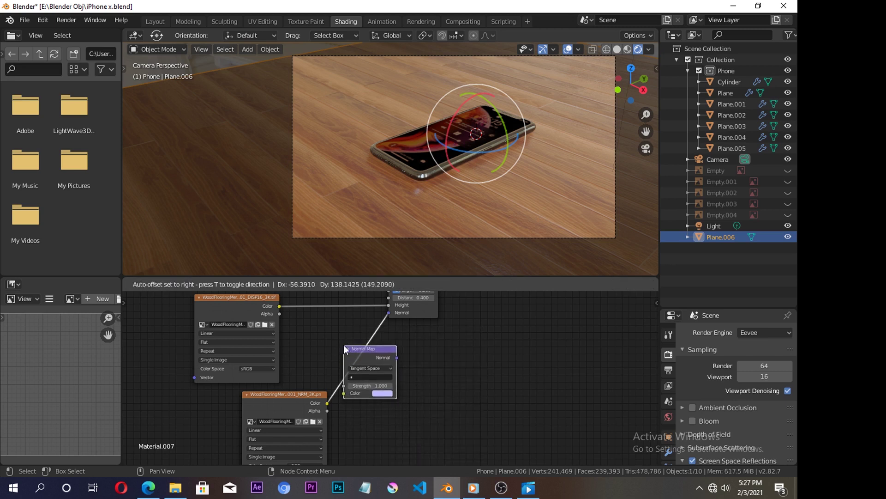
pyautogui.click(400, 423)
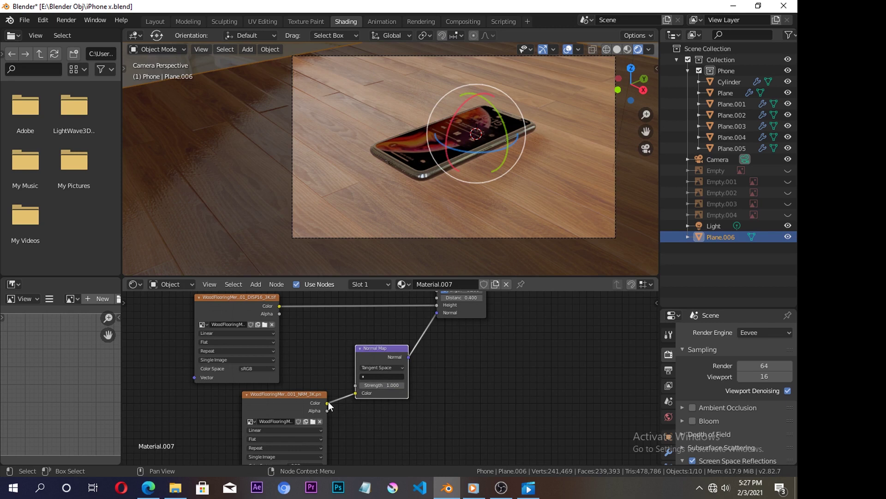
pyautogui.moveTo(327, 402); pyautogui.dragTo(354, 385)
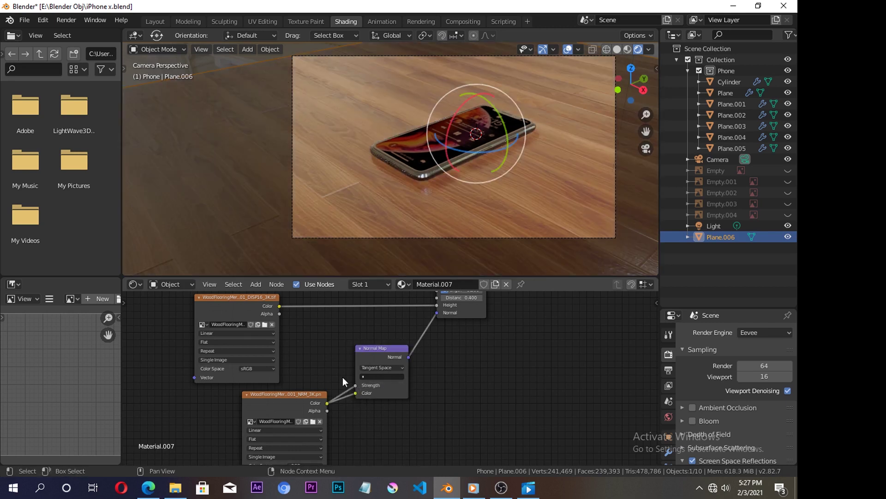
pyautogui.moveTo(343, 351)
pyautogui.keyDown('alt'); pyautogui.mouseDown()
pyautogui.moveTo(400, 463)
pyautogui.moveTo(414, 304)
pyautogui.mouseUp(); pyautogui.keyUp('alt')
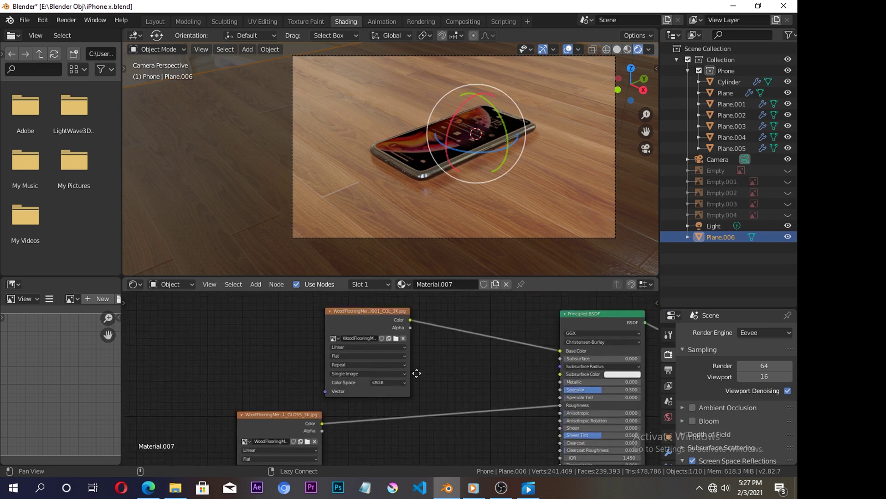
# Insert a ColorRamp node on the GLOSS-to-Roughness link, previewing its output on the floor.
pyautogui.hotkey('shift', 'a')
pyautogui.write('i')
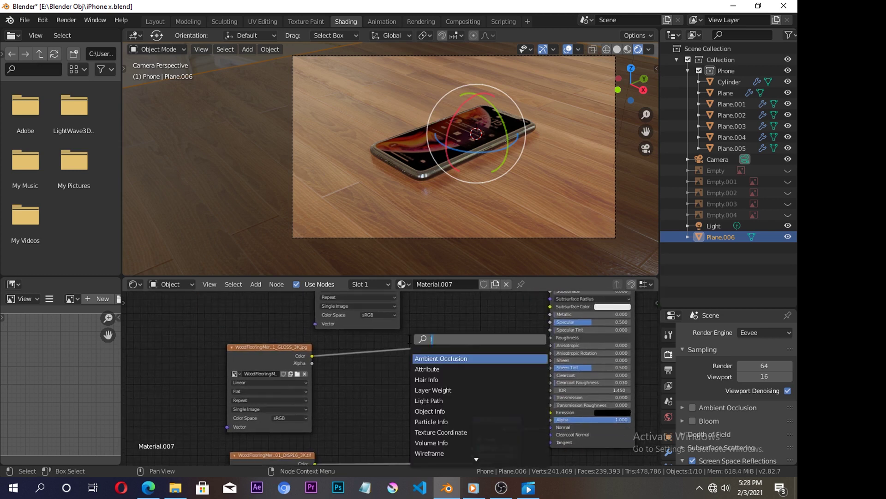
pyautogui.press('BackSpace')
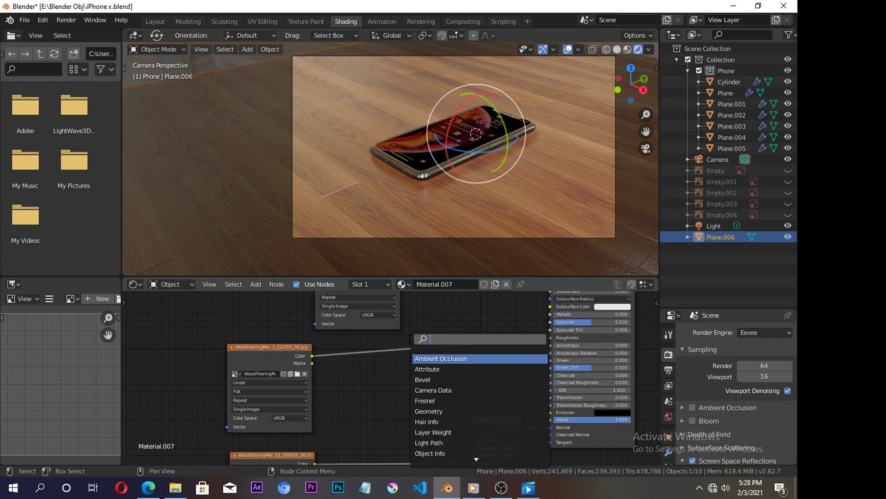
pyautogui.write('colorra')
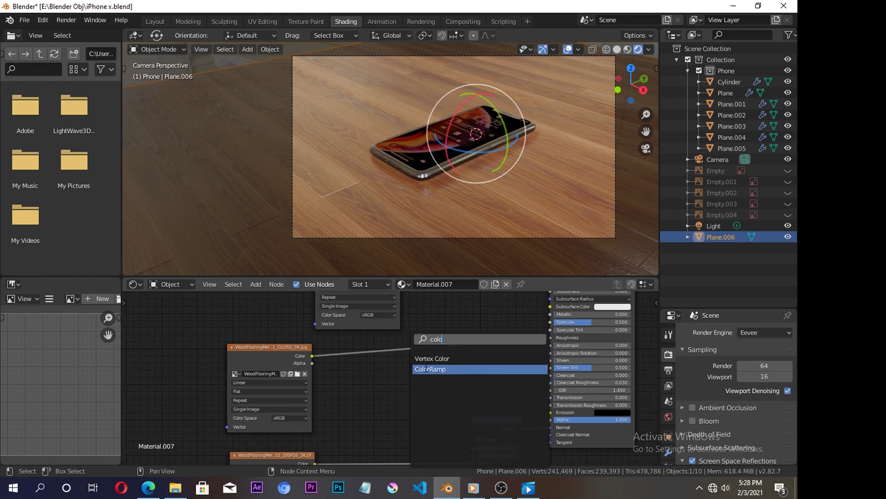
pyautogui.press('Return')
pyautogui.click(434, 362)
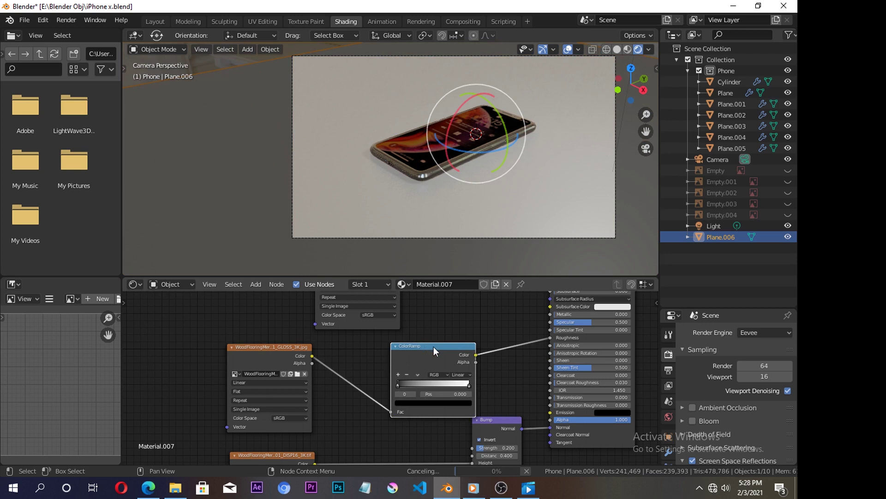
pyautogui.keyDown('ctrl'); pyautogui.keyDown('shift'); pyautogui.click(434, 346); pyautogui.keyUp('shift'); pyautogui.keyUp('ctrl')
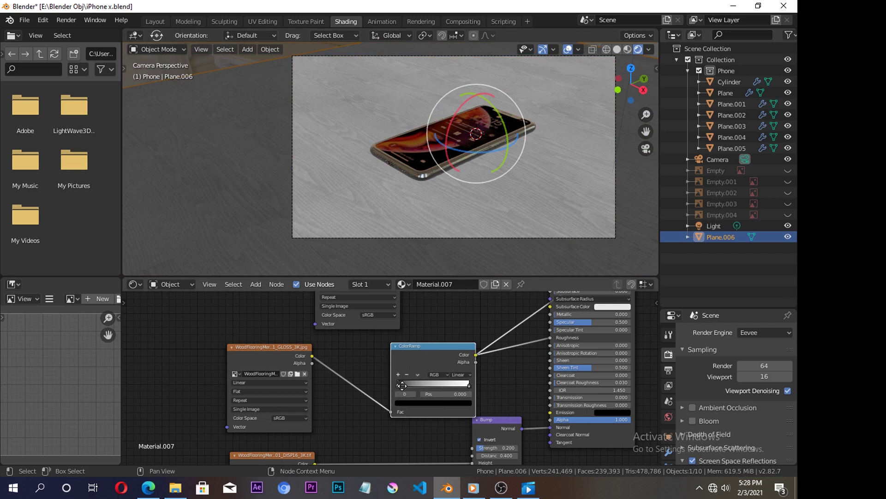
pyautogui.press('g')
pyautogui.click(403, 385)
# Move the ColorRamp's dark stop to about 0.105 and restore the full floor material output.
pyautogui.moveTo(408, 385); pyautogui.dragTo(419, 383)
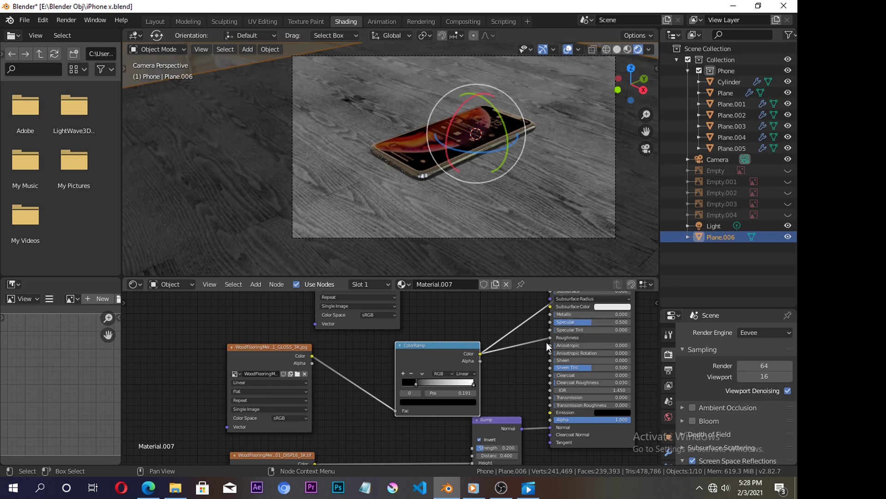
pyautogui.moveTo(491, 389); pyautogui.dragTo(467, 422, button='middle')
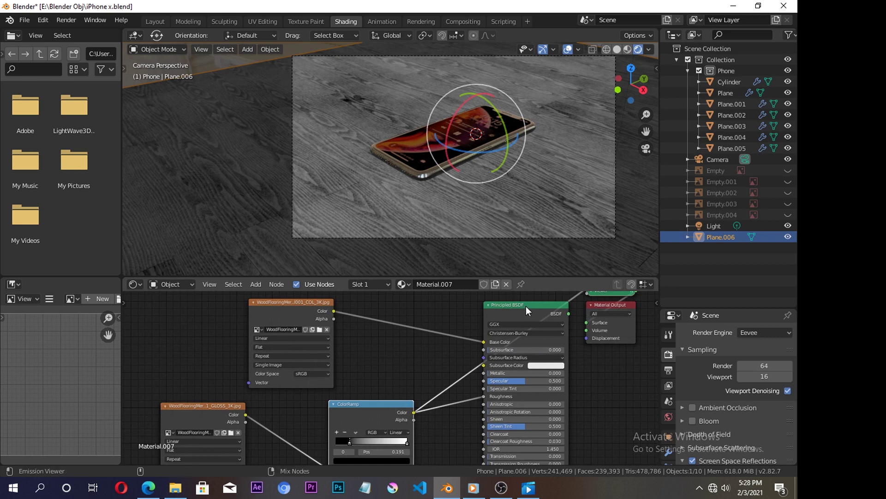
pyautogui.keyDown('ctrl'); pyautogui.keyDown('shift'); pyautogui.click(525, 309); pyautogui.keyUp('shift'); pyautogui.keyUp('ctrl')
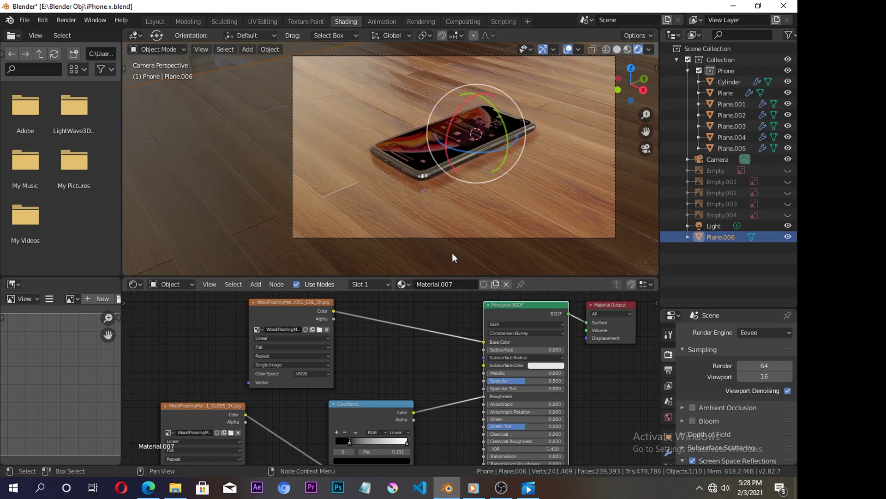
pyautogui.moveTo(404, 382); pyautogui.dragTo(390, 318, button='middle')
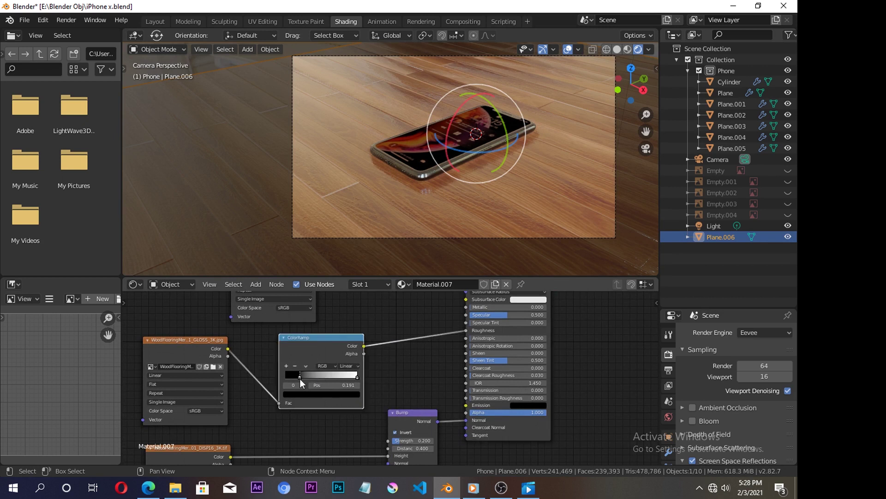
pyautogui.moveTo(300, 378); pyautogui.dragTo(291, 378)
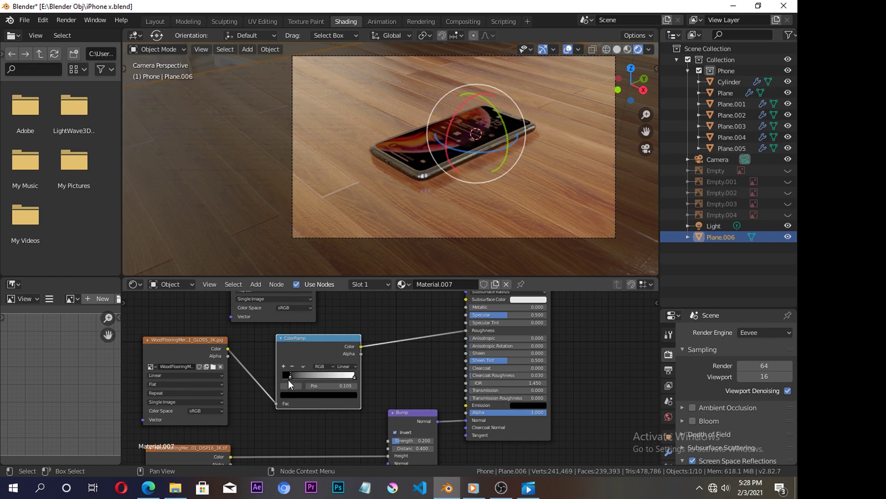
pyautogui.moveTo(288, 379); pyautogui.dragTo(279, 464, button='middle')
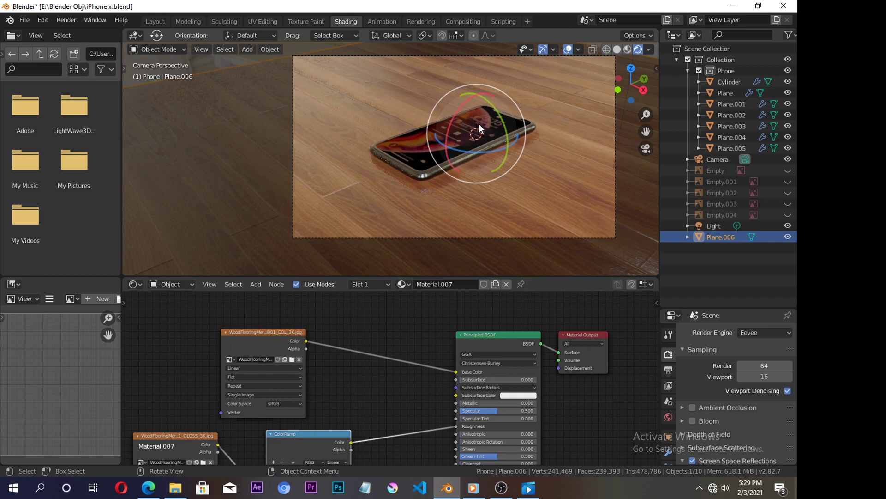
# Insert a raised RGB Curves node before the screen's Glass BSDF and switch the engine to Cycles.
pyautogui.click(478, 124)
pyautogui.hotkey('shift', 'a')
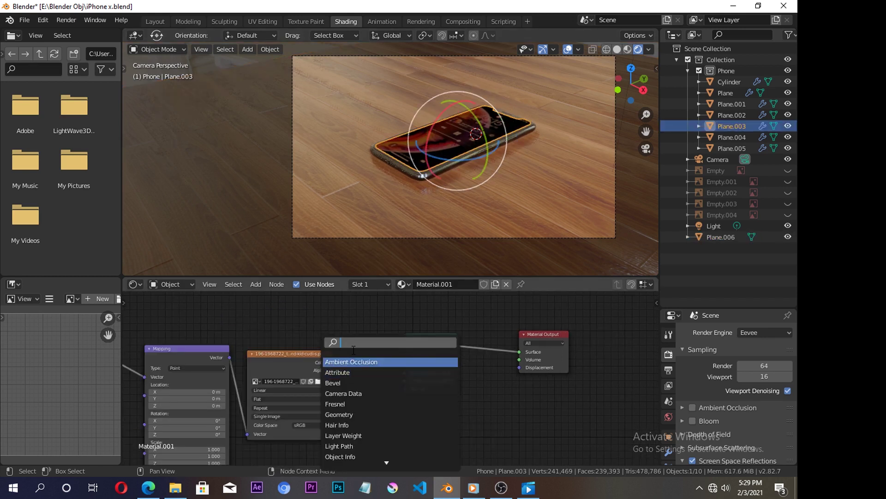
pyautogui.write('cur')
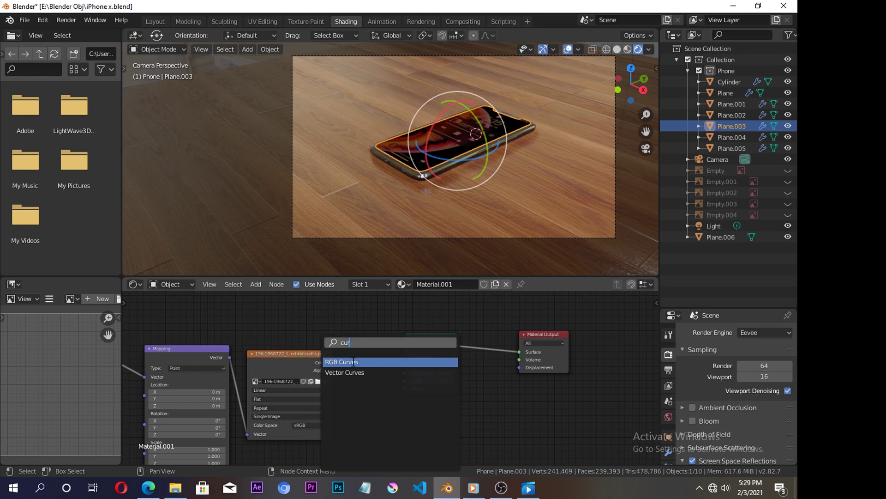
pyautogui.click(351, 362)
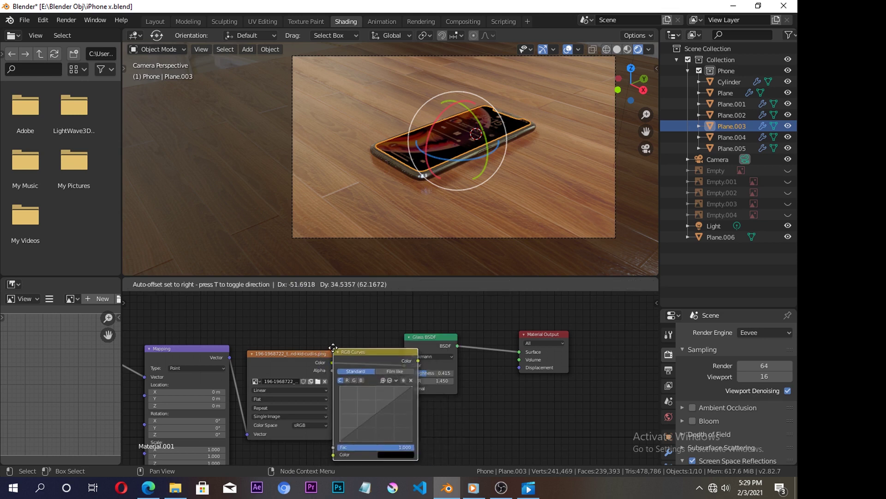
pyautogui.click(347, 333)
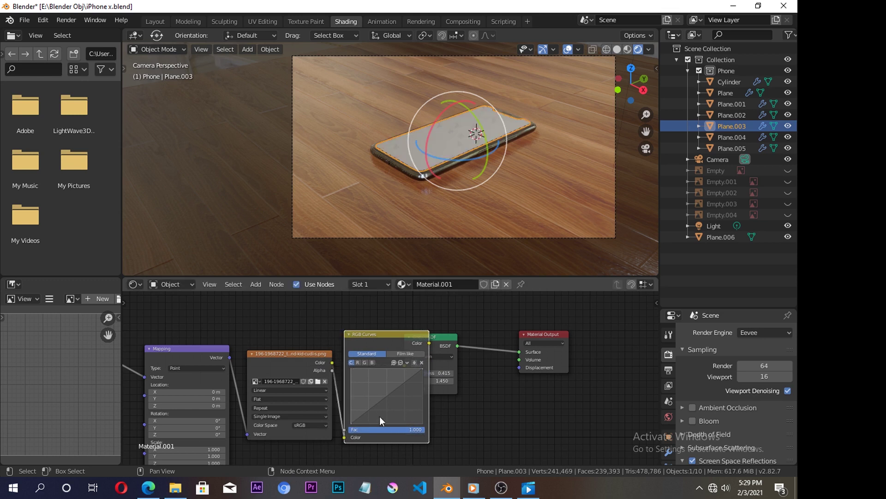
pyautogui.moveTo(399, 399); pyautogui.dragTo(399, 392)
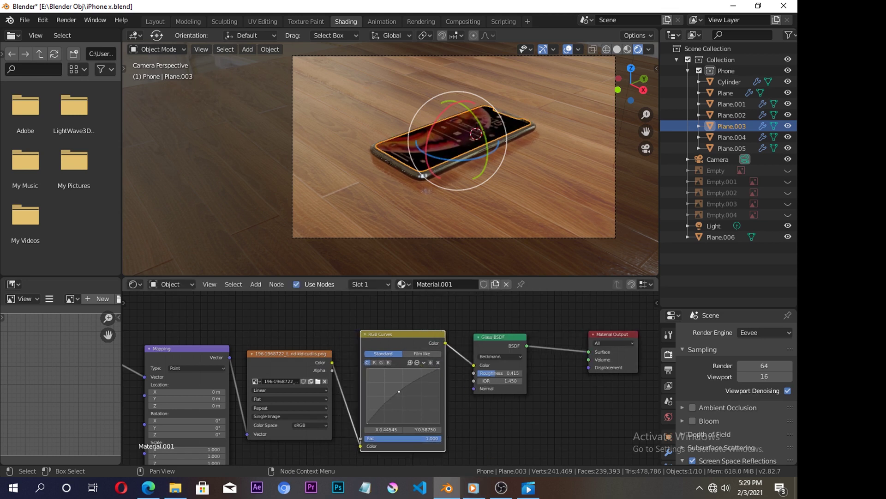
pyautogui.moveTo(398, 391); pyautogui.dragTo(391, 384)
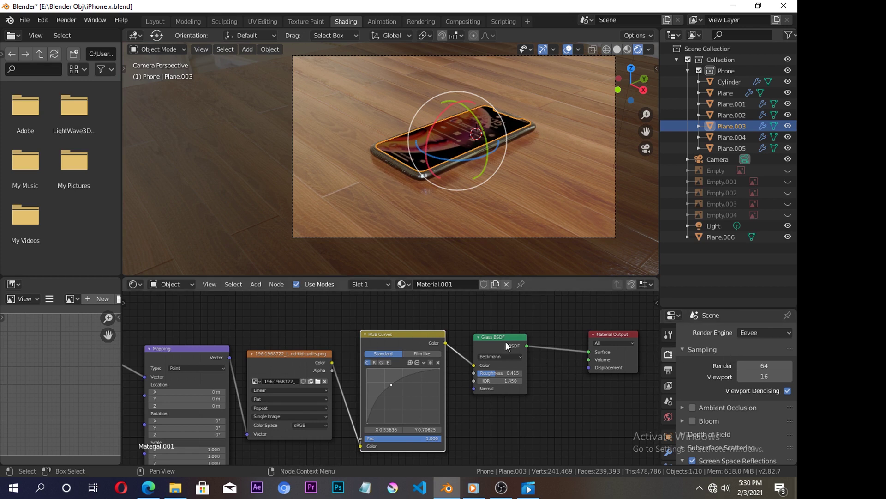
pyautogui.click(762, 331)
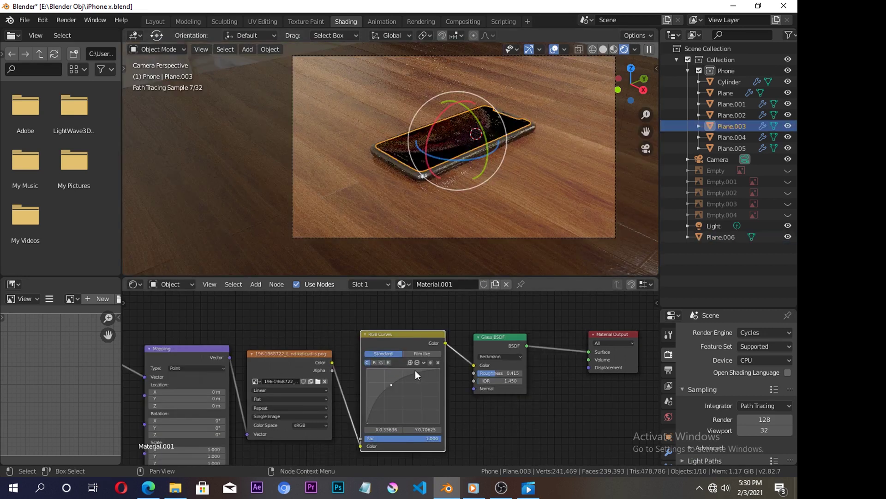
# Copy the screen material's texture and curves nodes, select Glass BSDF, and enlarge the Properties area.
pyautogui.scroll(-1, 412, 372)
pyautogui.scroll(-1, 412, 371)
pyautogui.scroll(-1, 412, 372)
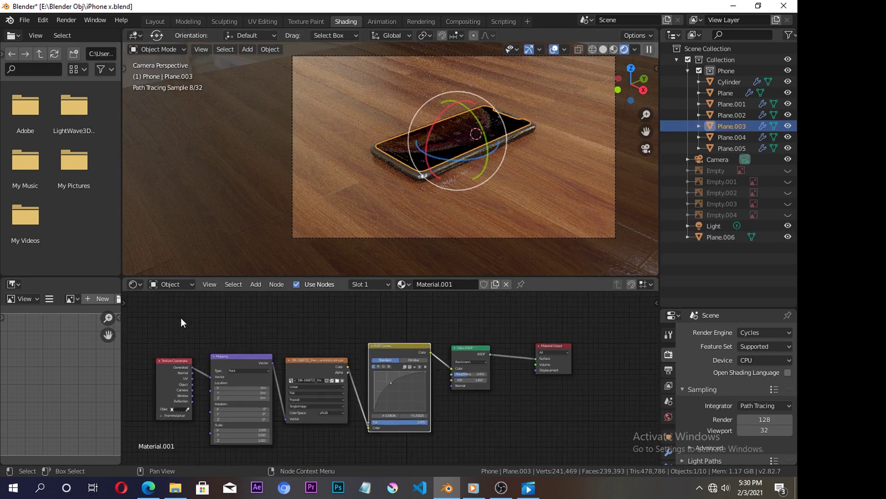
pyautogui.moveTo(174, 317)
pyautogui.mouseDown()
pyautogui.moveTo(393, 436)
pyautogui.moveTo(387, 430)
pyautogui.mouseUp()
pyautogui.rightClick(346, 289)
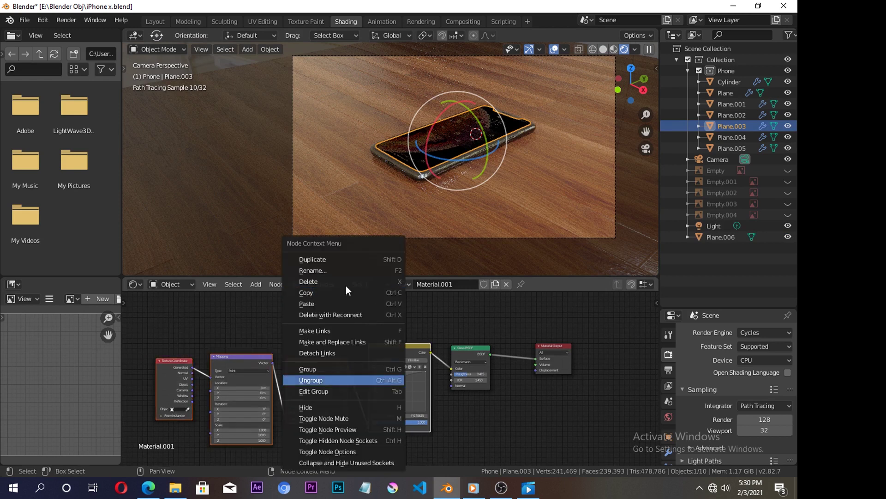
pyautogui.click(306, 296)
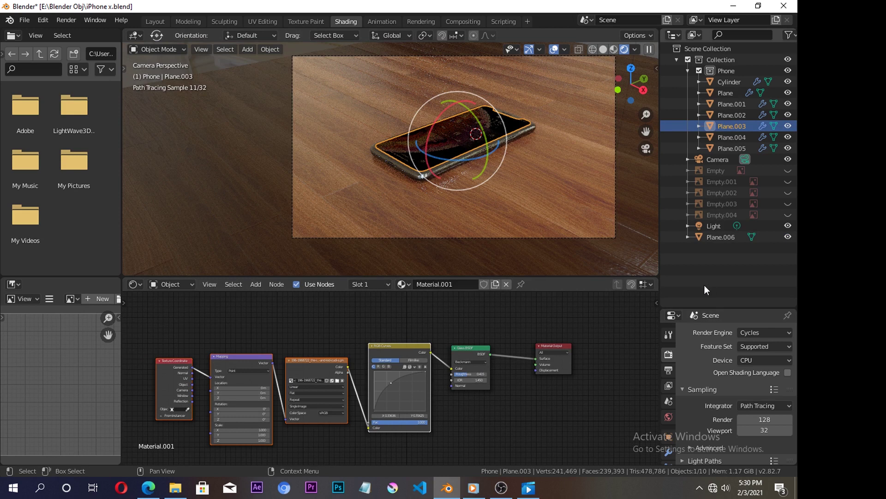
pyautogui.click(469, 352)
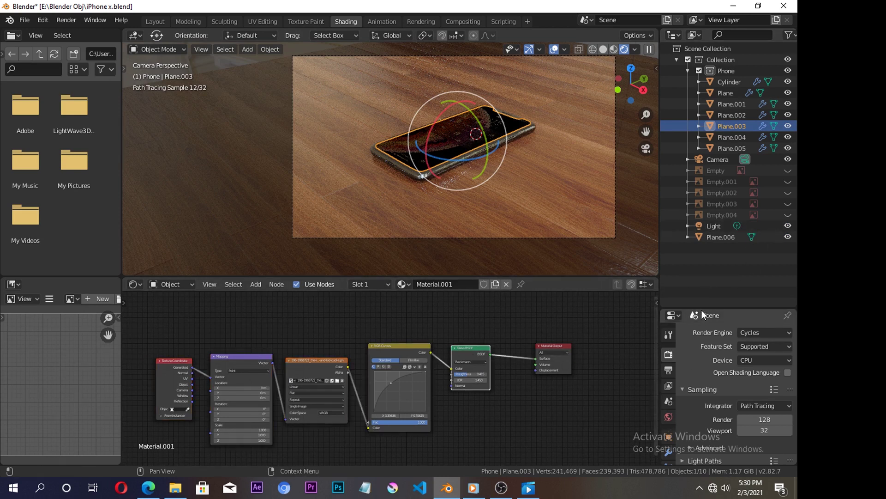
pyautogui.moveTo(719, 306); pyautogui.dragTo(695, 292)
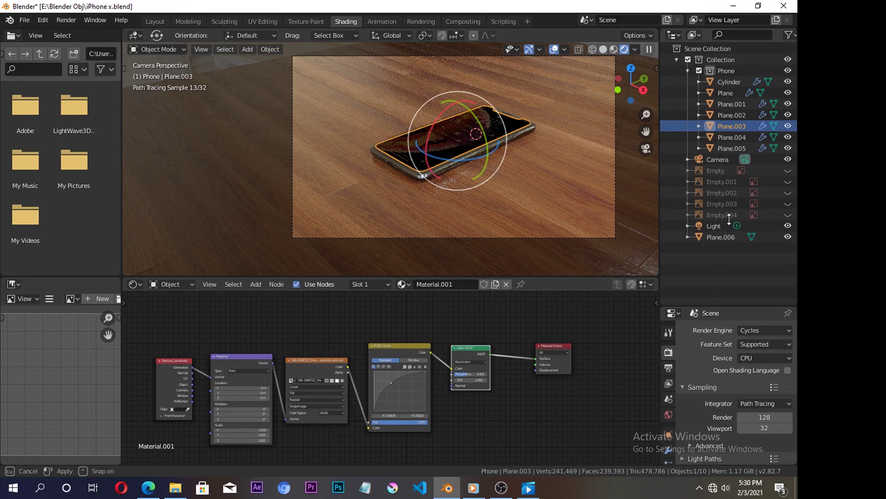
# Replace the screen material's Glass BSDF surface with a Principled BSDF.
pyautogui.click(668, 359)
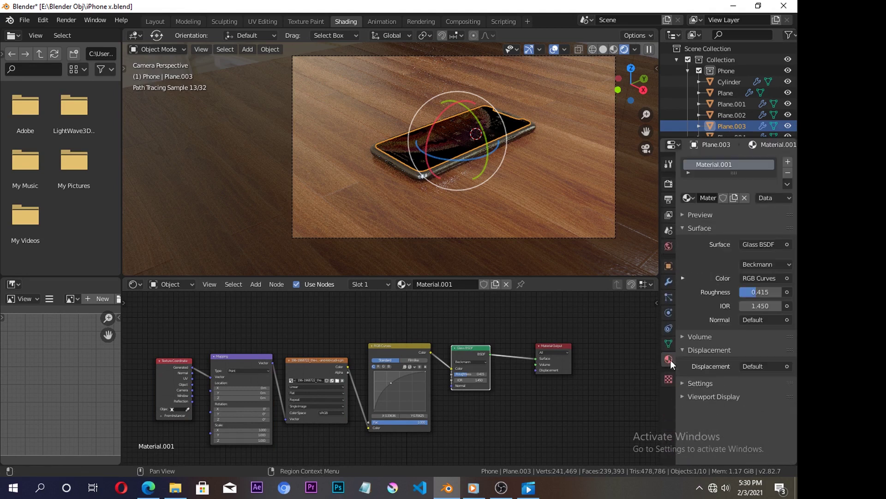
pyautogui.click(776, 244)
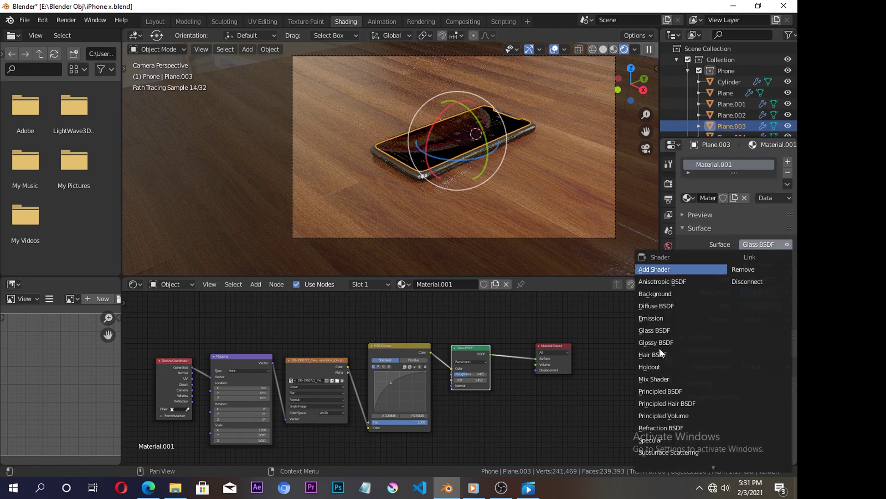
pyautogui.click(661, 393)
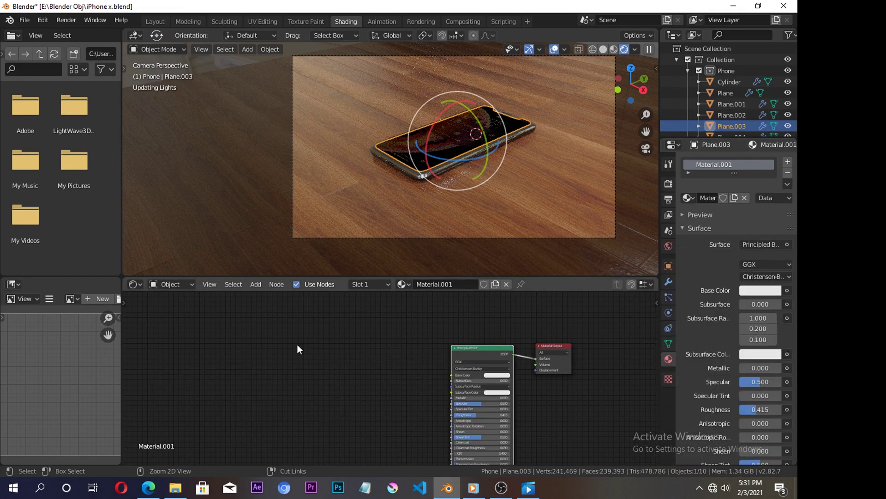
# Paste the copied nodes, feed RGB Curves into Base Color, and reshape the curve points.
pyautogui.hotkey('ctrl', 'v')
pyautogui.moveTo(431, 352); pyautogui.dragTo(448, 374)
pyautogui.rightClick(453, 373)
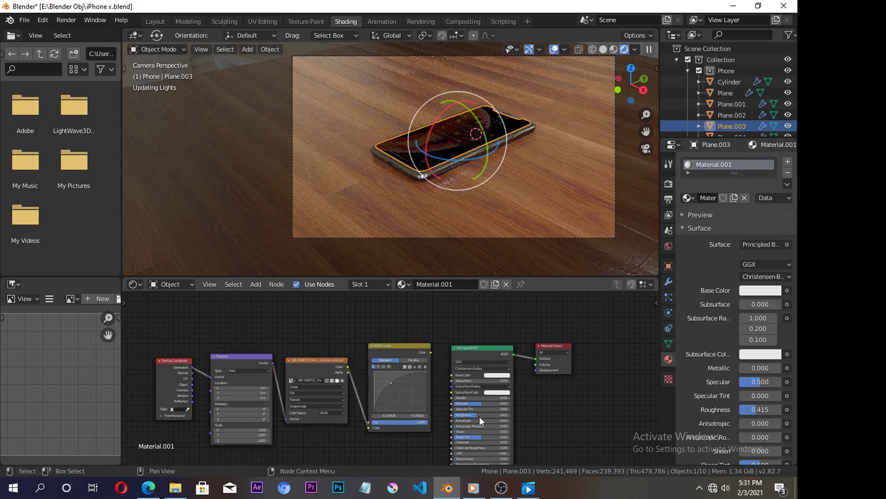
pyautogui.moveTo(432, 351); pyautogui.dragTo(450, 376)
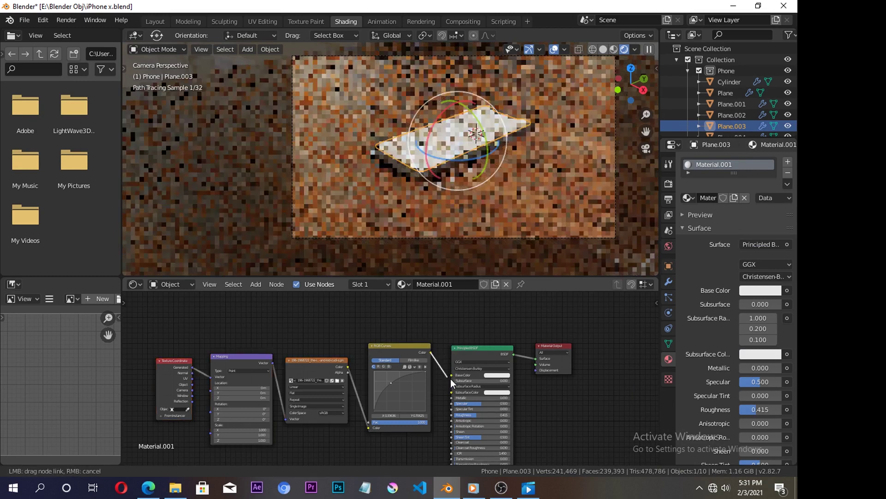
pyautogui.moveTo(445, 376); pyautogui.dragTo(379, 325, button='middle')
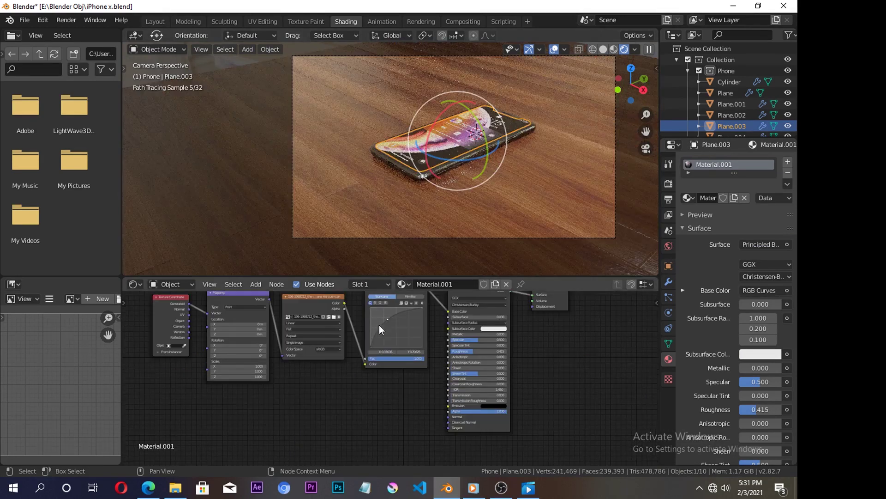
pyautogui.moveTo(388, 319); pyautogui.dragTo(398, 315)
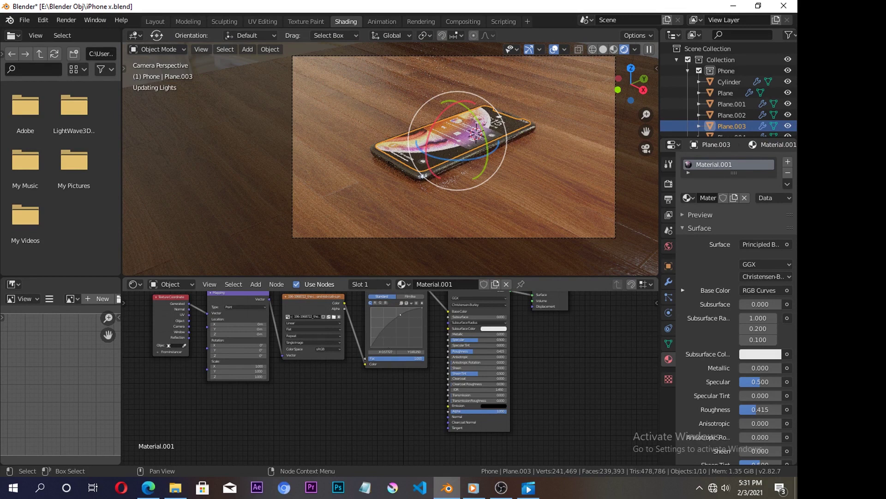
pyautogui.moveTo(385, 337); pyautogui.dragTo(388, 337)
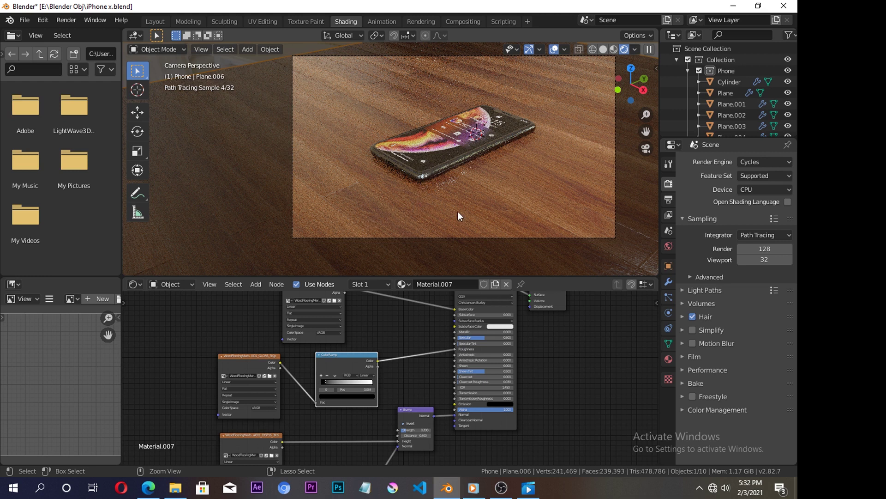
# Set Cycles to 500 render and 125 viewport samples, saving iPhone x.blend before and after.
pyautogui.hotkey('ctrl', 's')
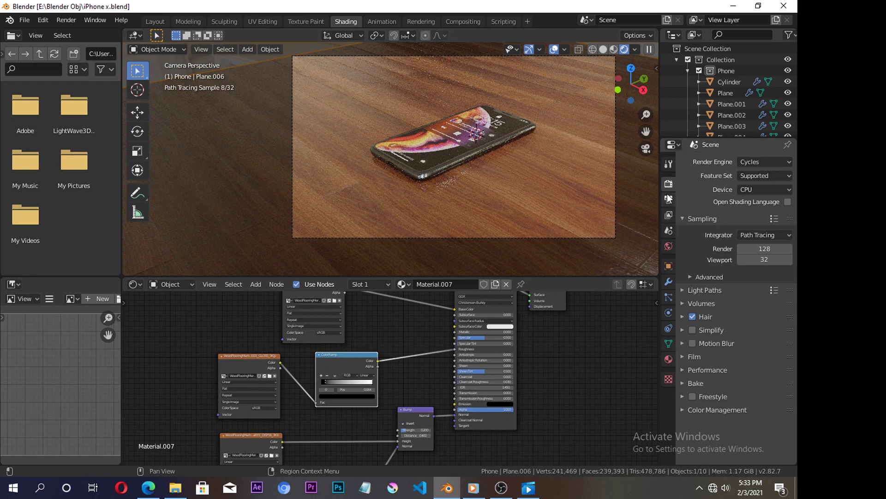
pyautogui.click(758, 248)
pyautogui.write('5')
pyautogui.write('00')
pyautogui.press('Return')
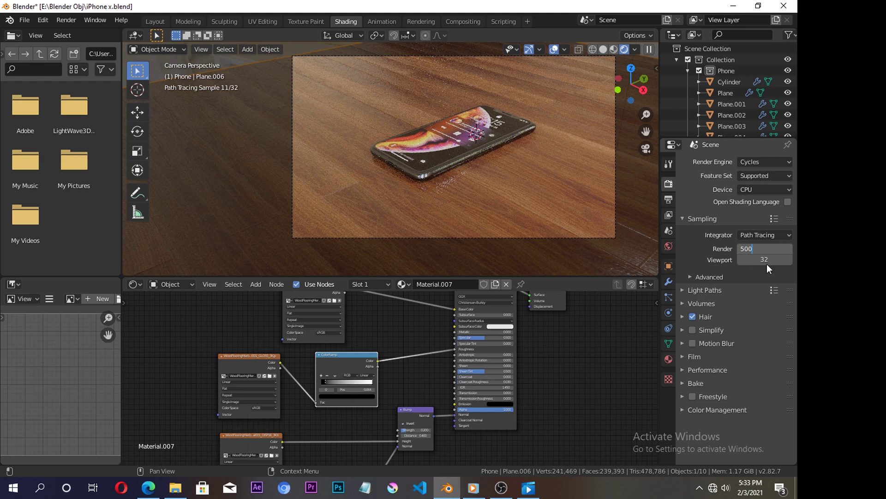
pyautogui.click(767, 261)
pyautogui.write('120')
pyautogui.press('Return')
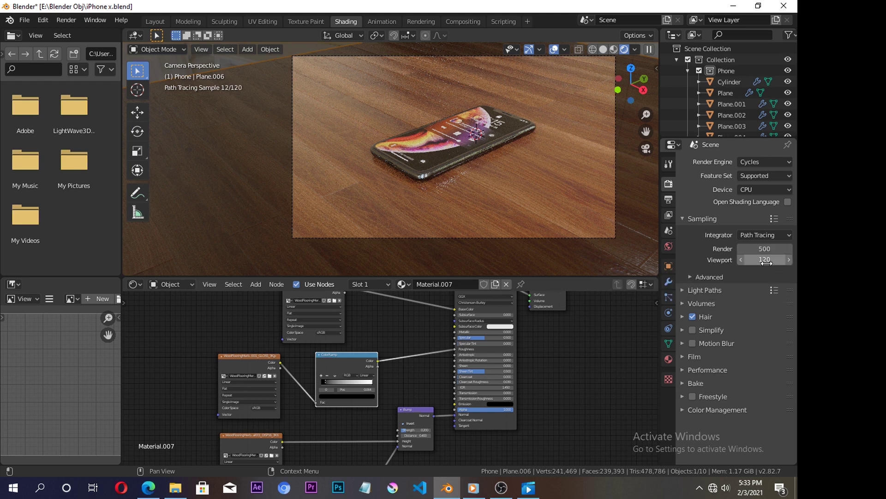
pyautogui.click(767, 262)
pyautogui.write('125')
pyautogui.press('Return')
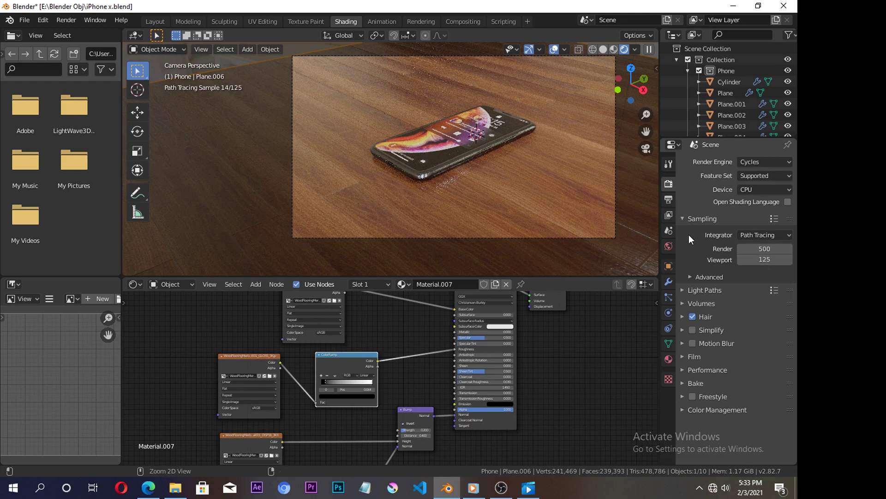
pyautogui.hotkey('ctrl', 's')
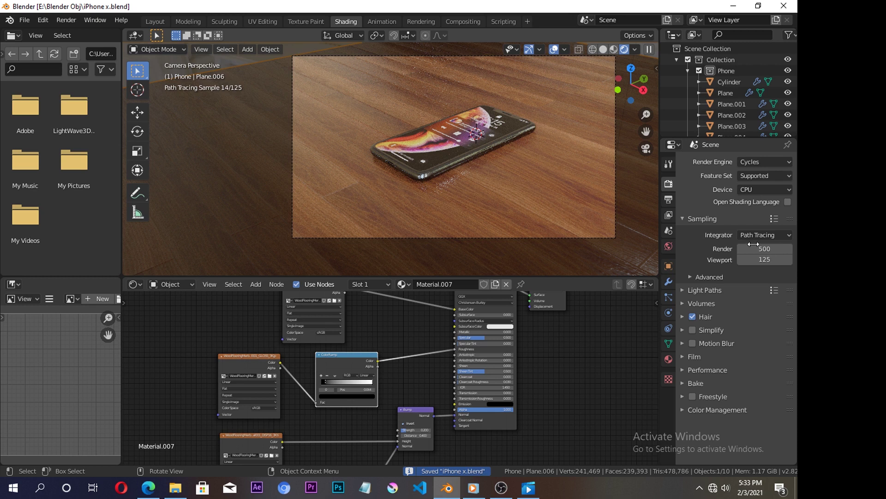